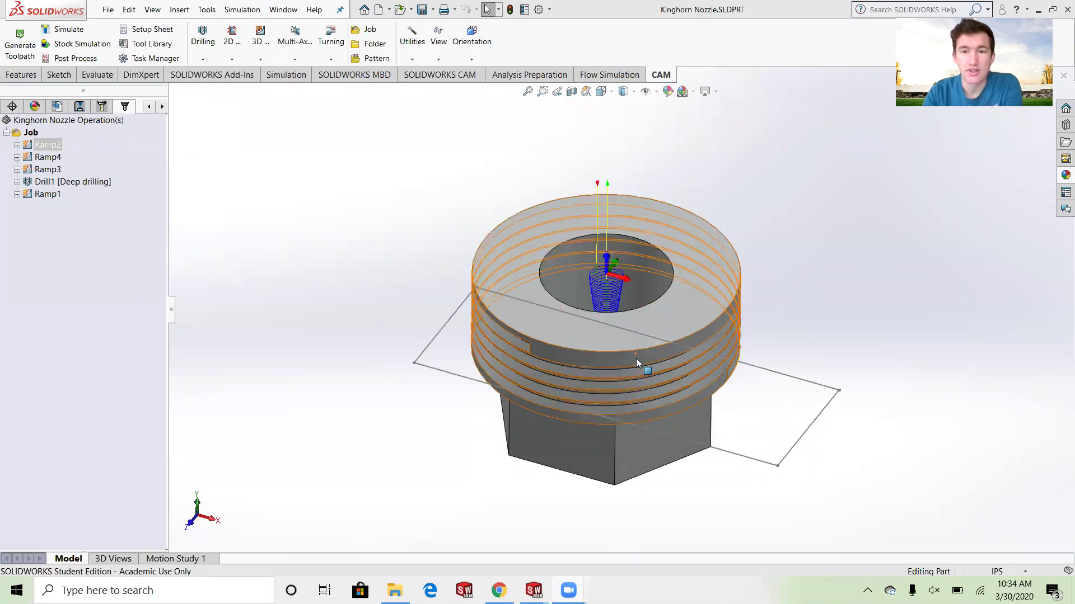
Cut the nozzle open with a planar section view along the Front Plane.
scroll(636, 358, "up", 2)
scroll(636, 358, "down", 3)
middle_click_drag(629, 359, 672, 185)
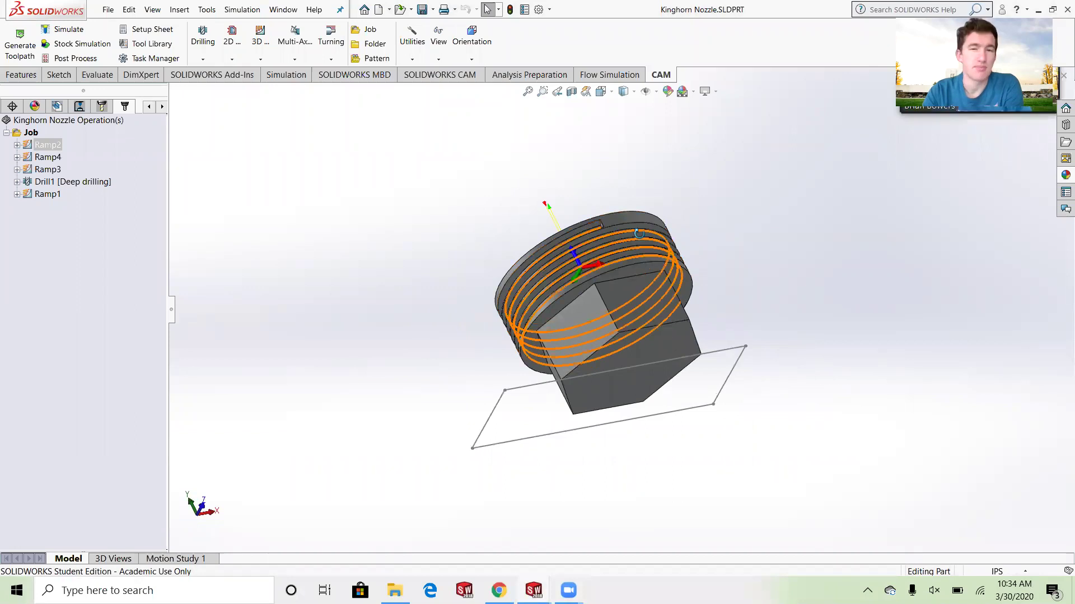
middle_click_drag(639, 233, 778, 279)
scroll(607, 288, "down", 5)
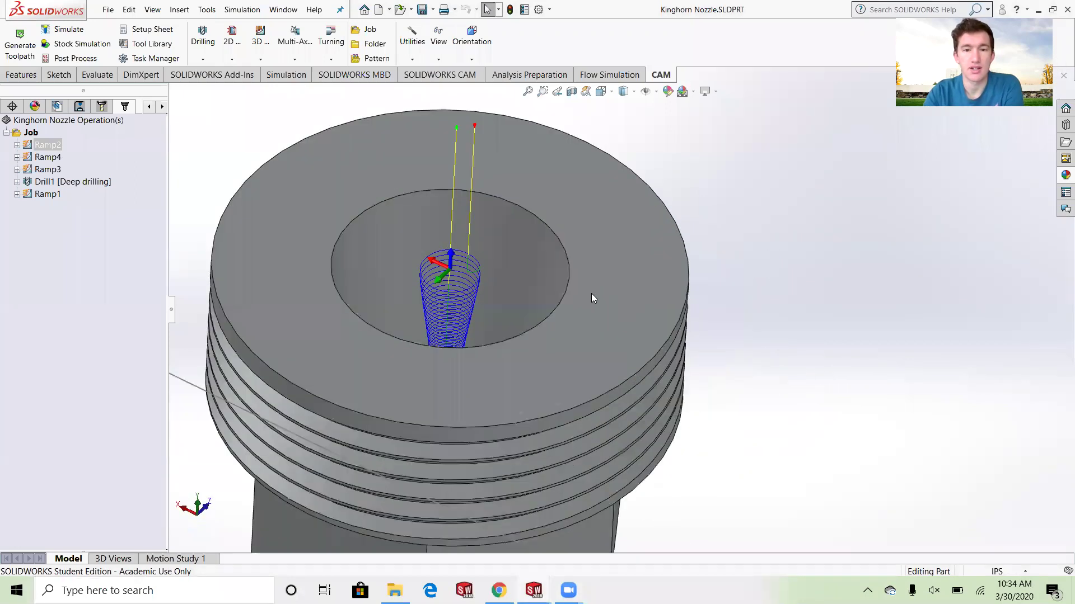
middle_click_drag(591, 294, 526, 121)
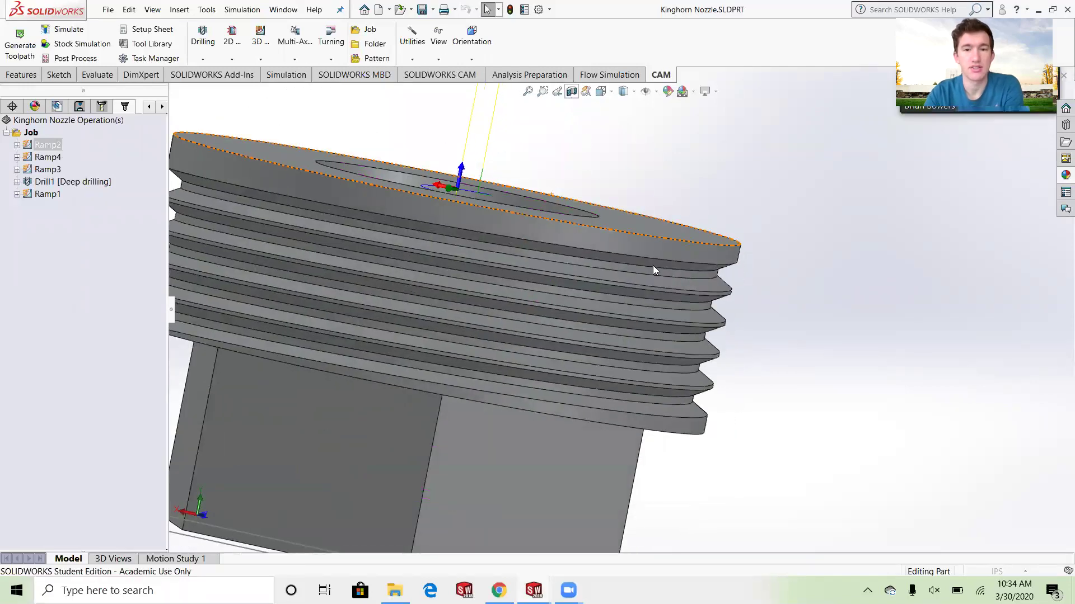
key("ctrl+shift+s")
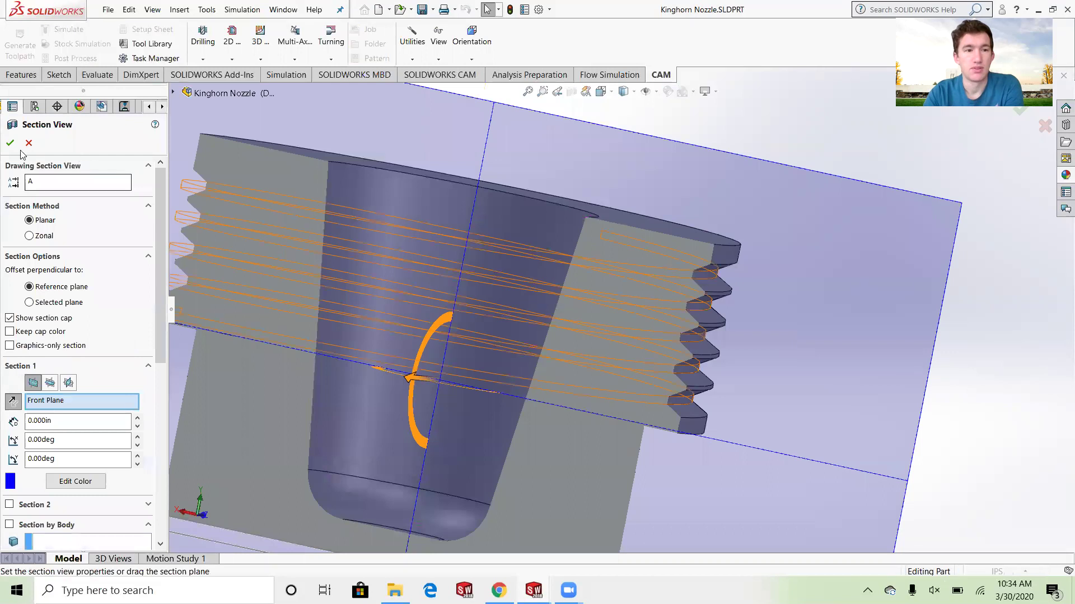
left_click(10, 143)
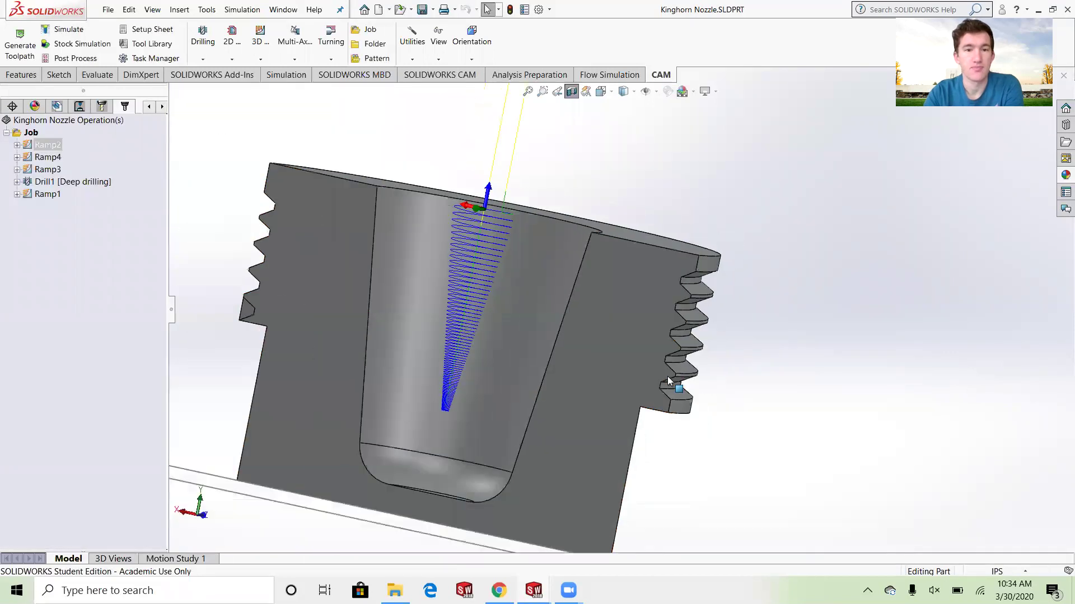
Examine the Ramp2, Ramp4 and Ramp3 toolpaths inside the sectioned bore, down to its filleted floor.
scroll(668, 376, "up", 3)
middle_click_drag(667, 376, 569, 316)
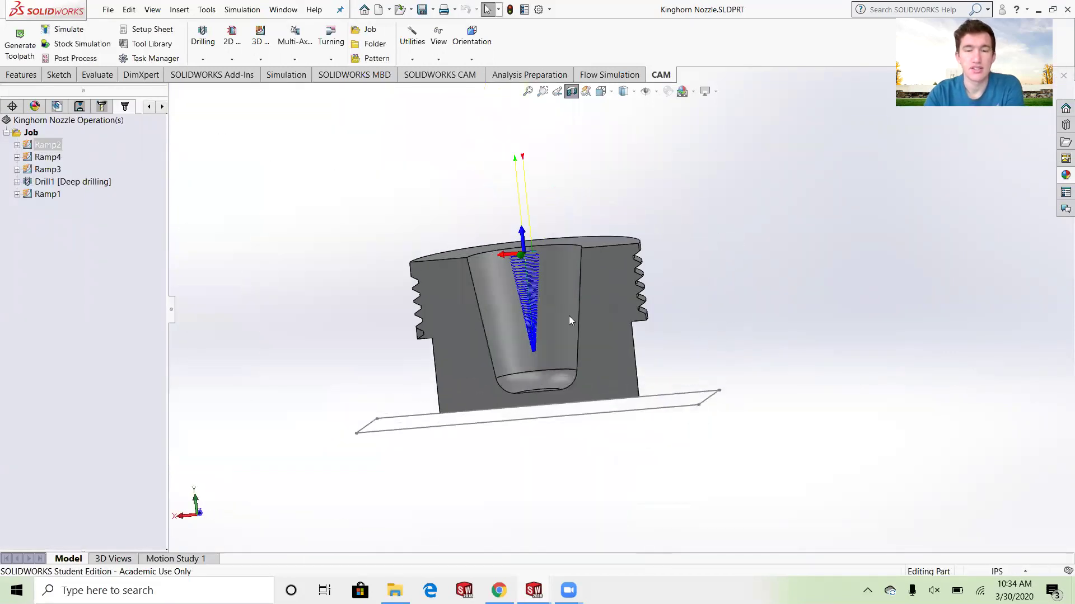
scroll(569, 316, "down", 5)
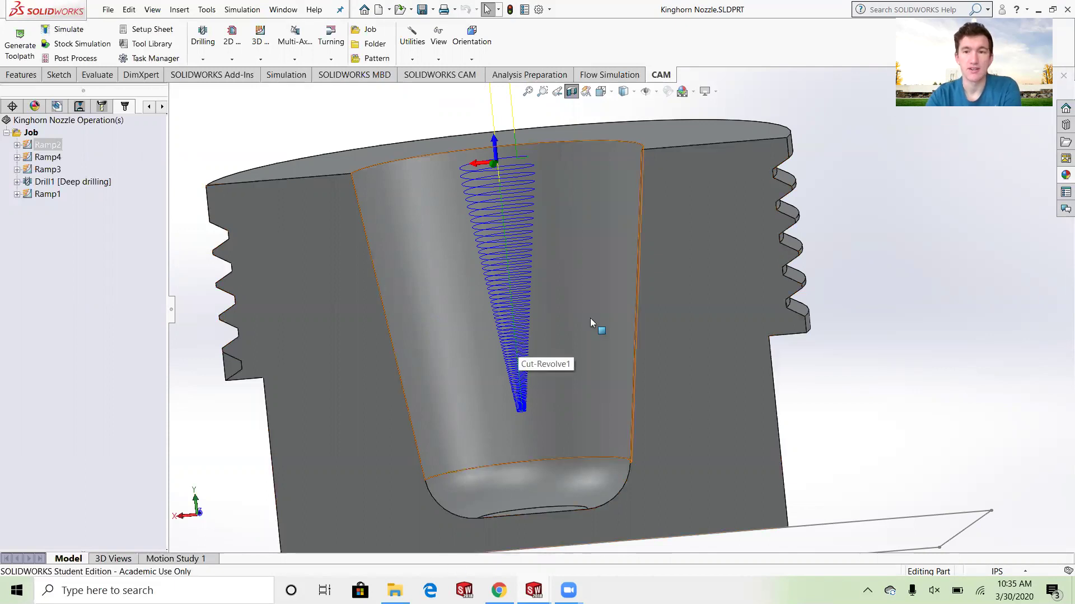
scroll(589, 318, "up", 5)
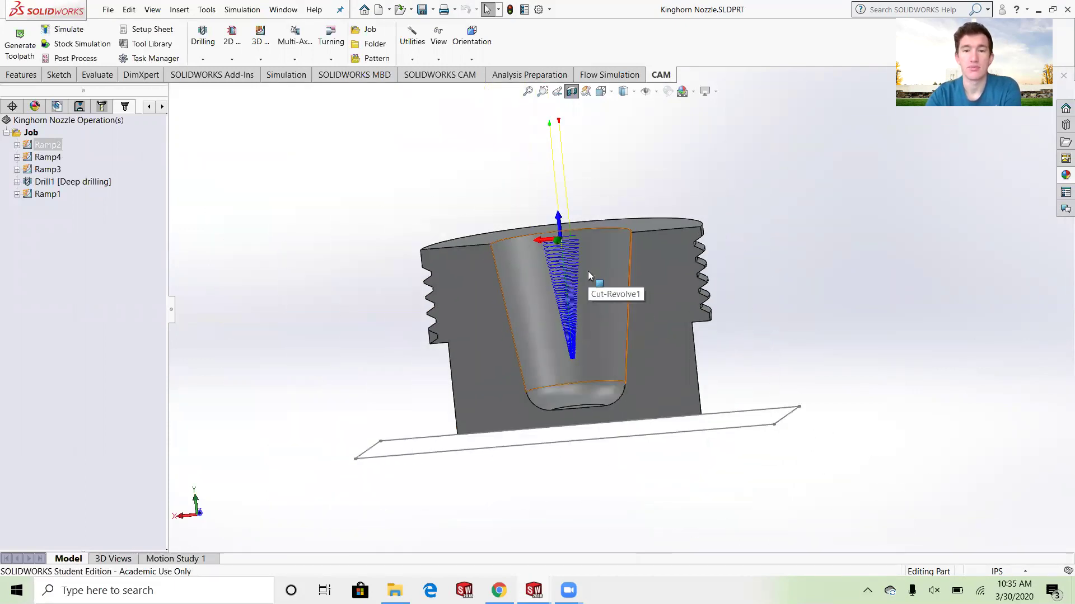
scroll(559, 242, "down", 4)
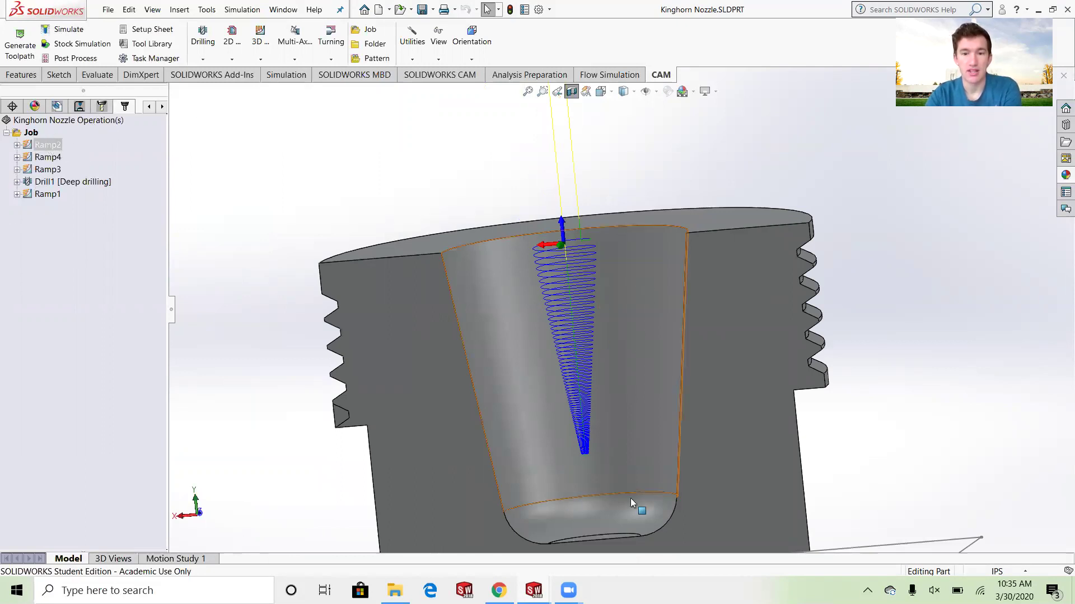
left_click(48, 158)
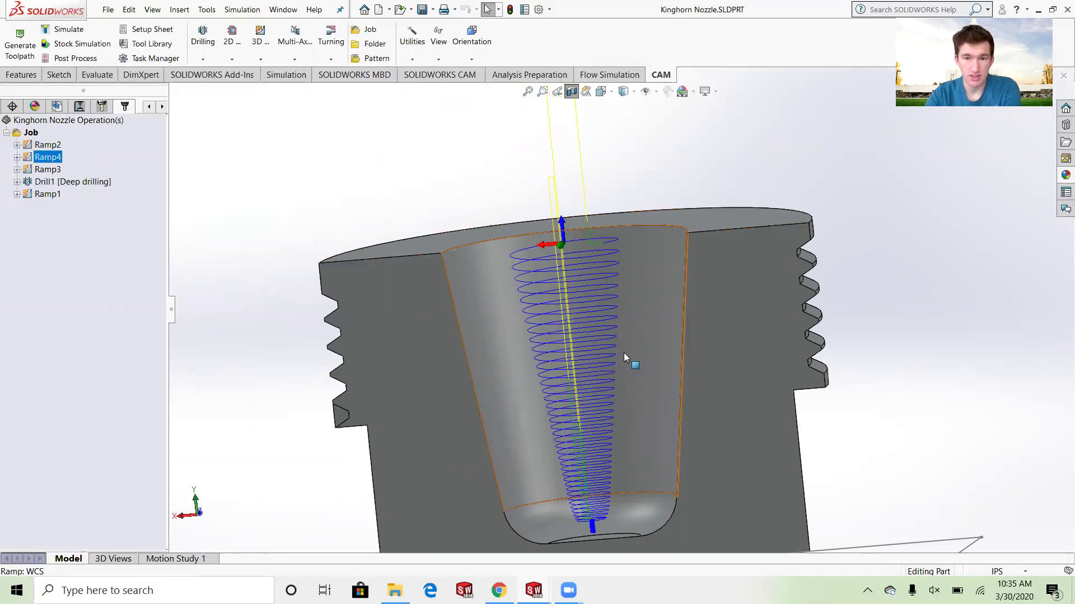
left_click(43, 171)
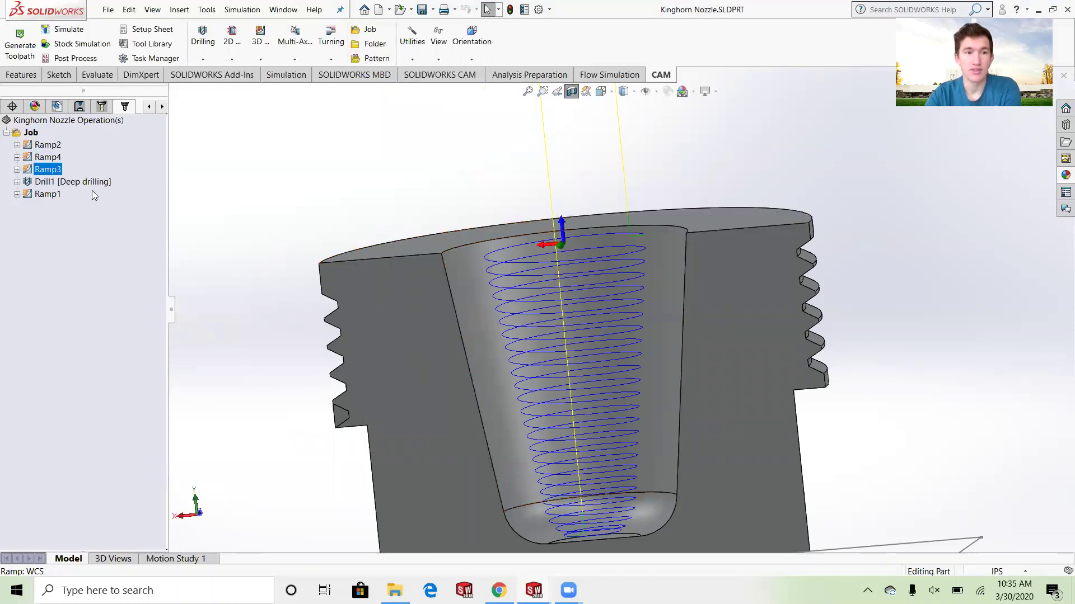
scroll(593, 409, "down", 5)
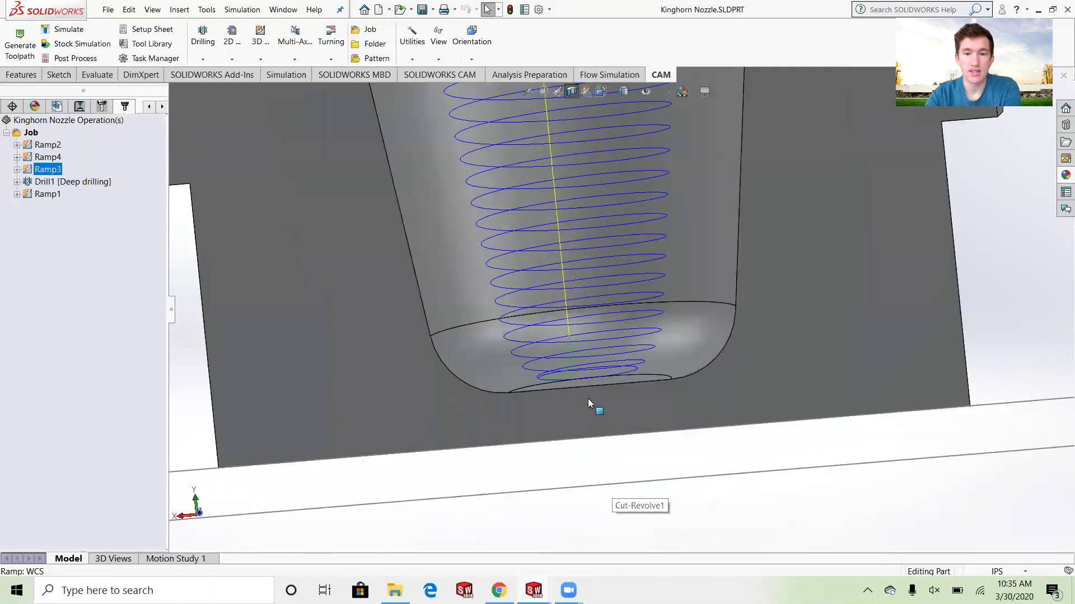
scroll(694, 343, "down", 5)
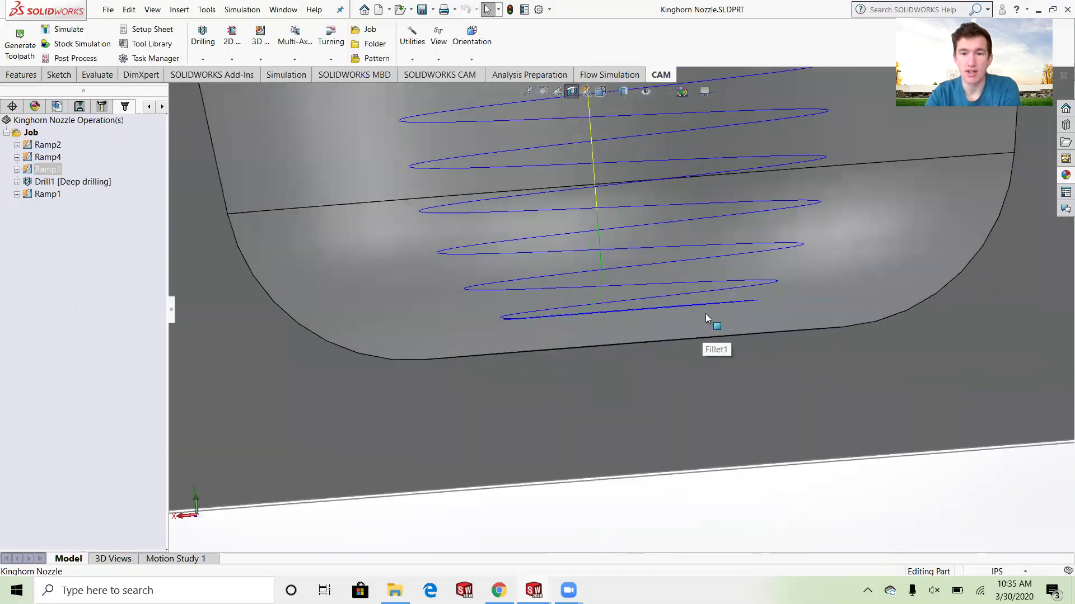
key("f")
middle_click_drag(702, 315, 692, 292)
scroll(593, 258, "down", 6)
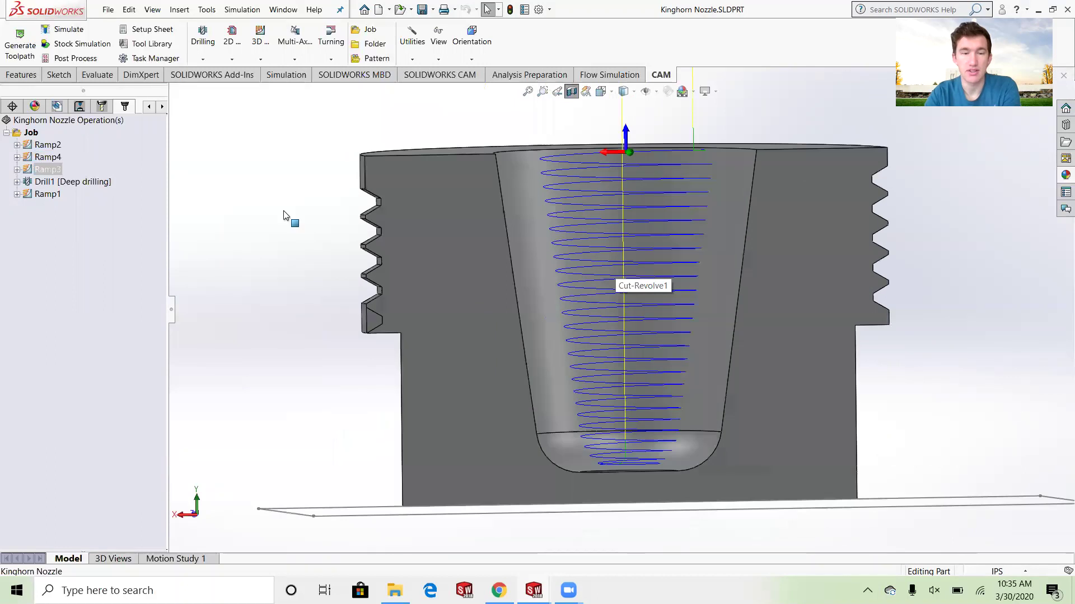
Display the Drill1 deep drilling toolpath, list its tool details, and inspect where it meets the bore floor.
left_click(44, 183)
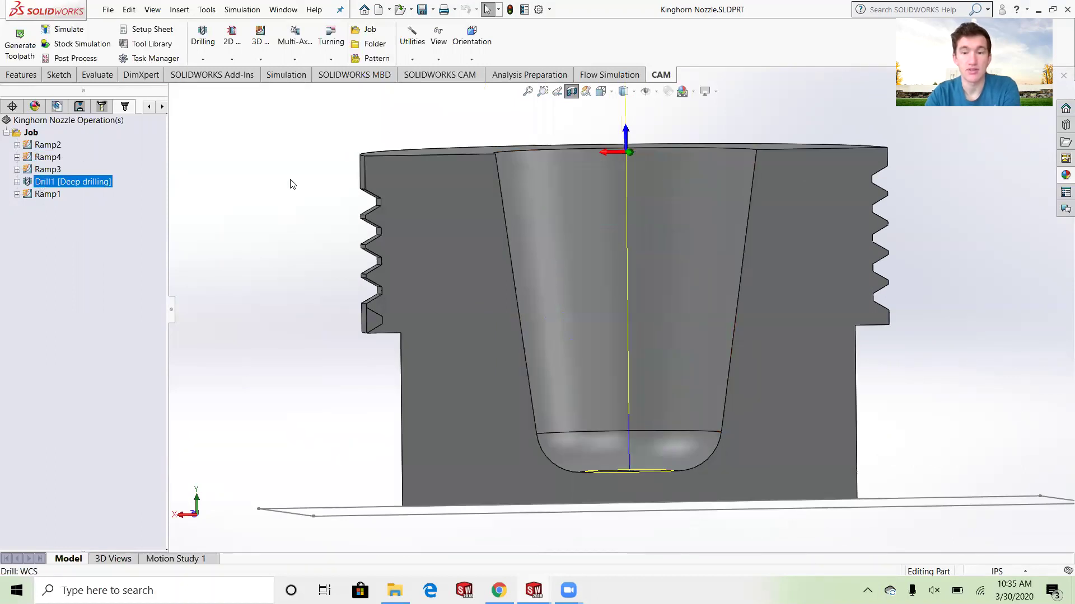
left_click(16, 182)
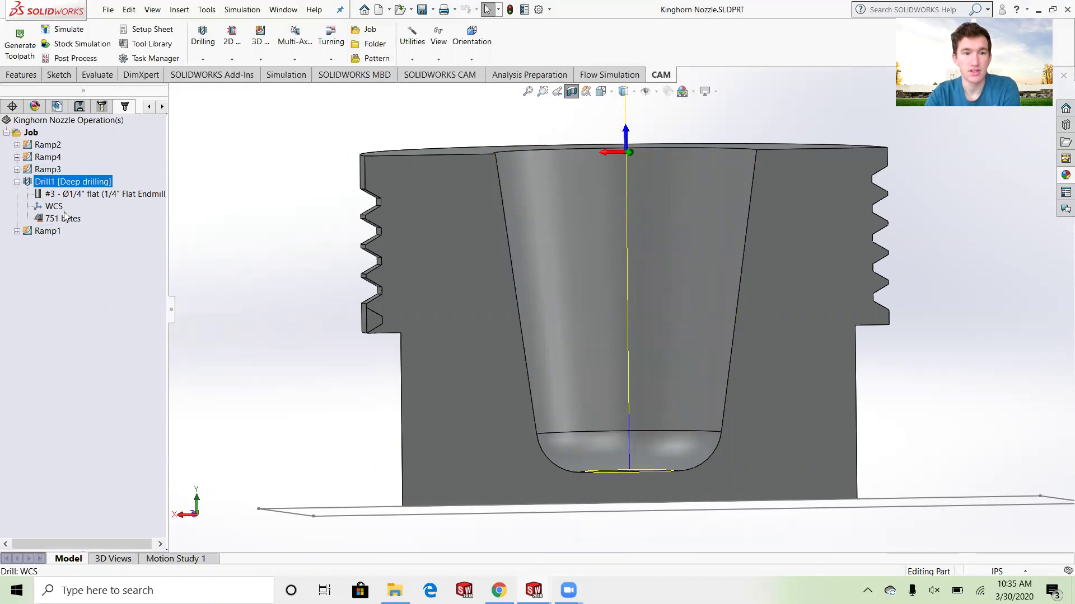
scroll(630, 470, "down", 5)
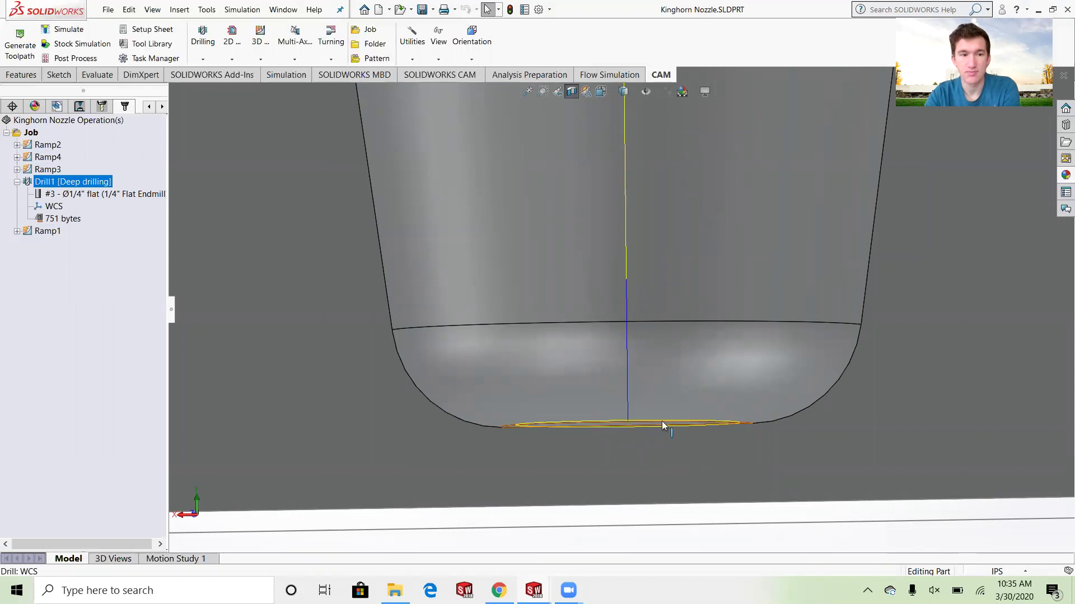
Compare how deep the Ramp3, Ramp4, Ramp2 and Drill1 toolpaths reach near the bore floor.
left_click(47, 170)
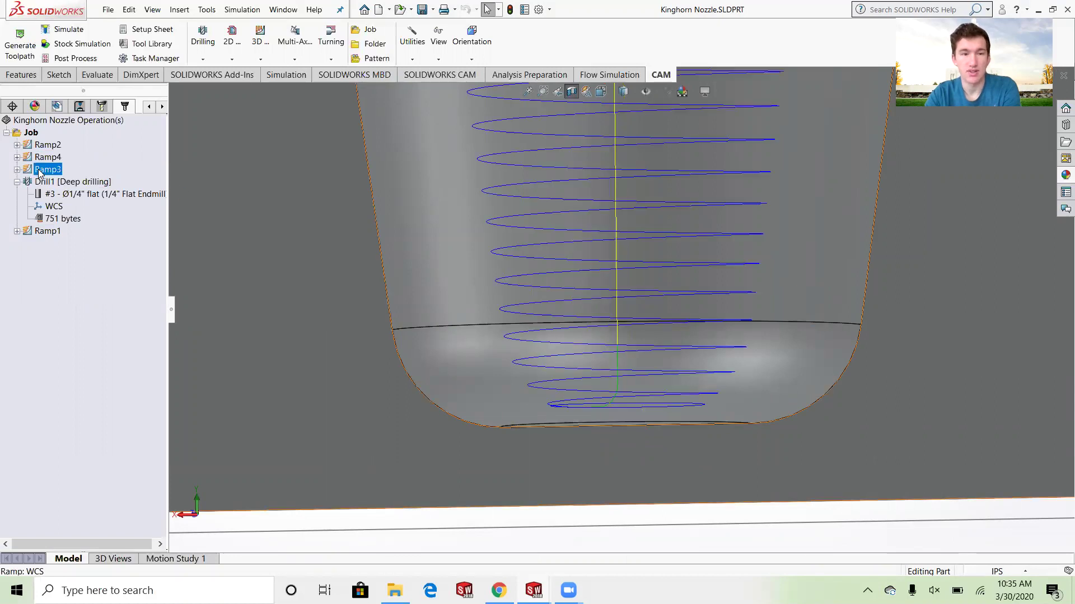
left_click(46, 157)
left_click(47, 145)
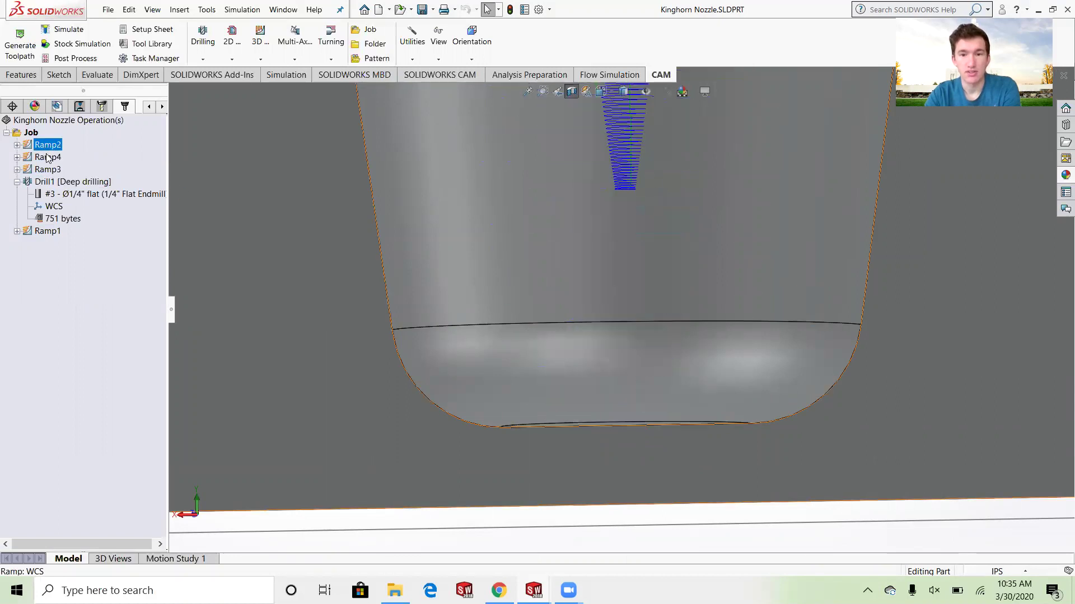
left_click(47, 157)
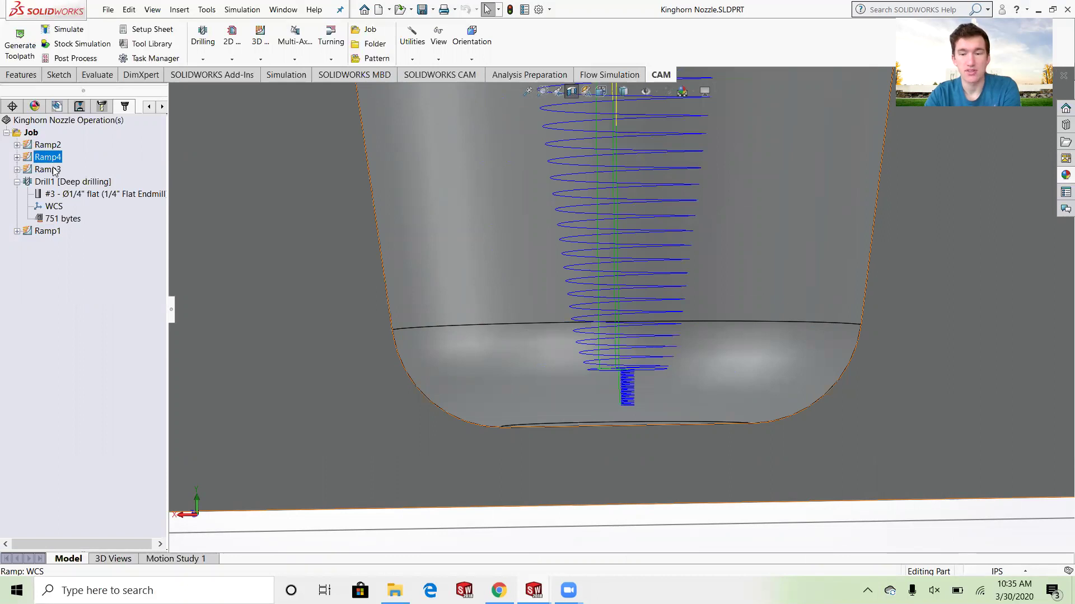
left_click(49, 145)
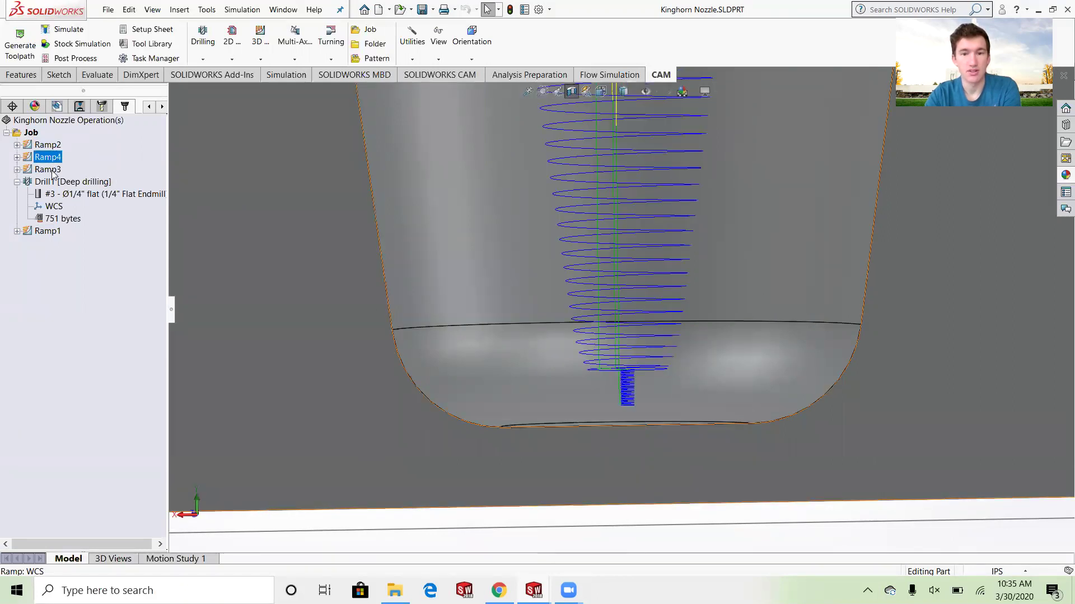
left_click(51, 170)
left_click(49, 183)
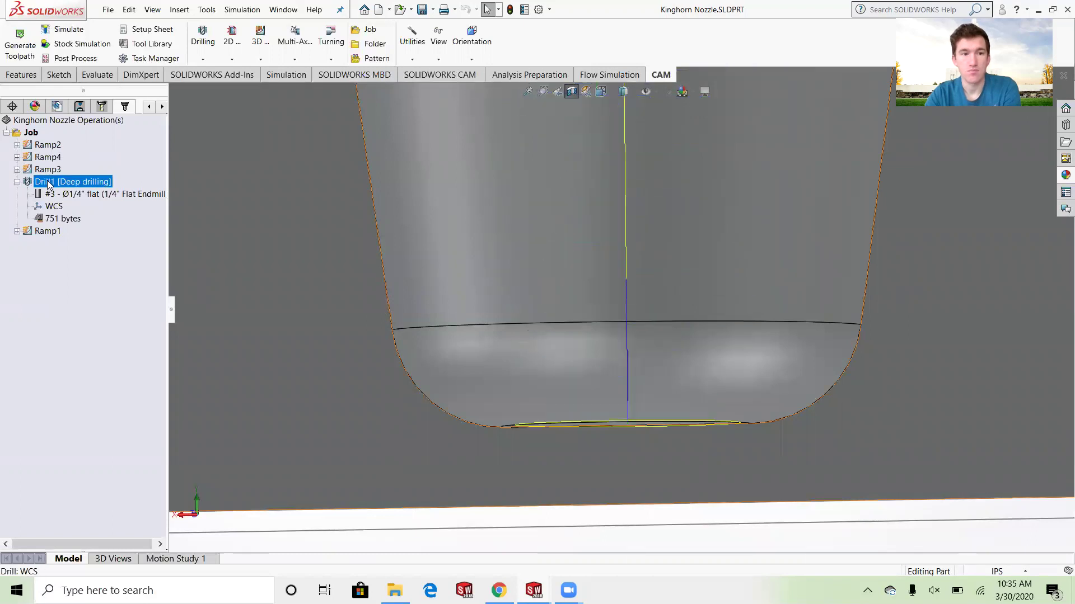
Examine the Ramp1 toolpath along the bore wall from the floor up to the top rim.
left_click(49, 231)
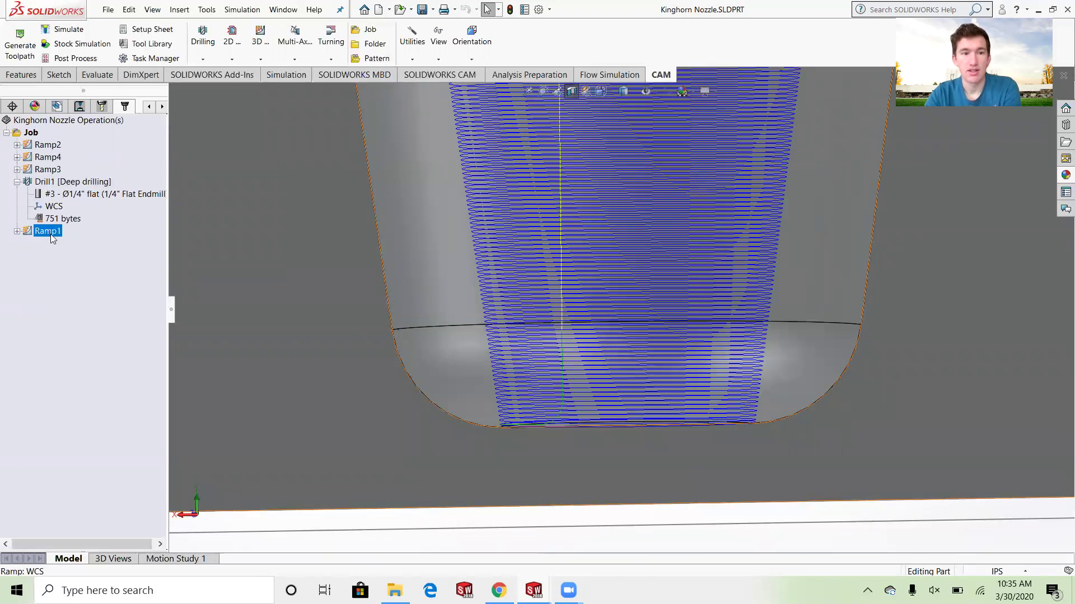
scroll(702, 246, "up", 6)
scroll(619, 210, "down", 4)
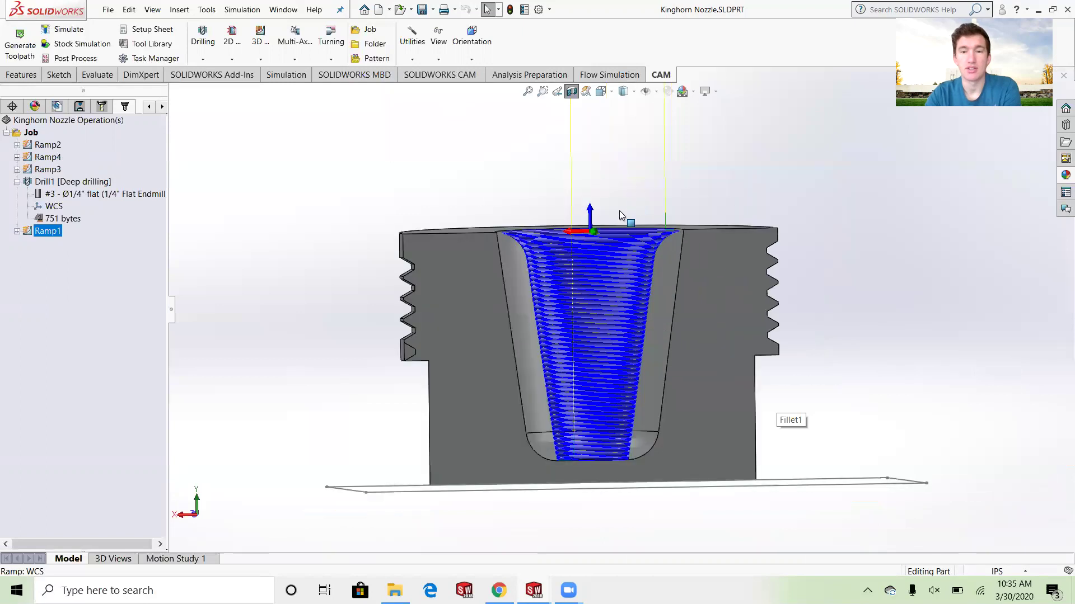
scroll(627, 305, "up", 1)
scroll(644, 420, "down", 5)
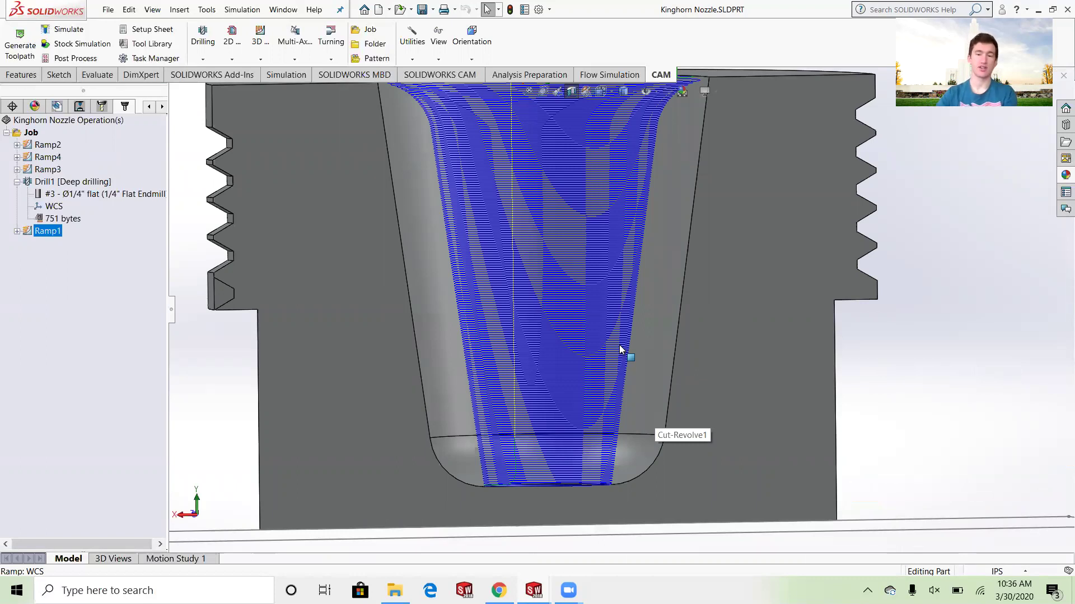
scroll(580, 204, "up", 3)
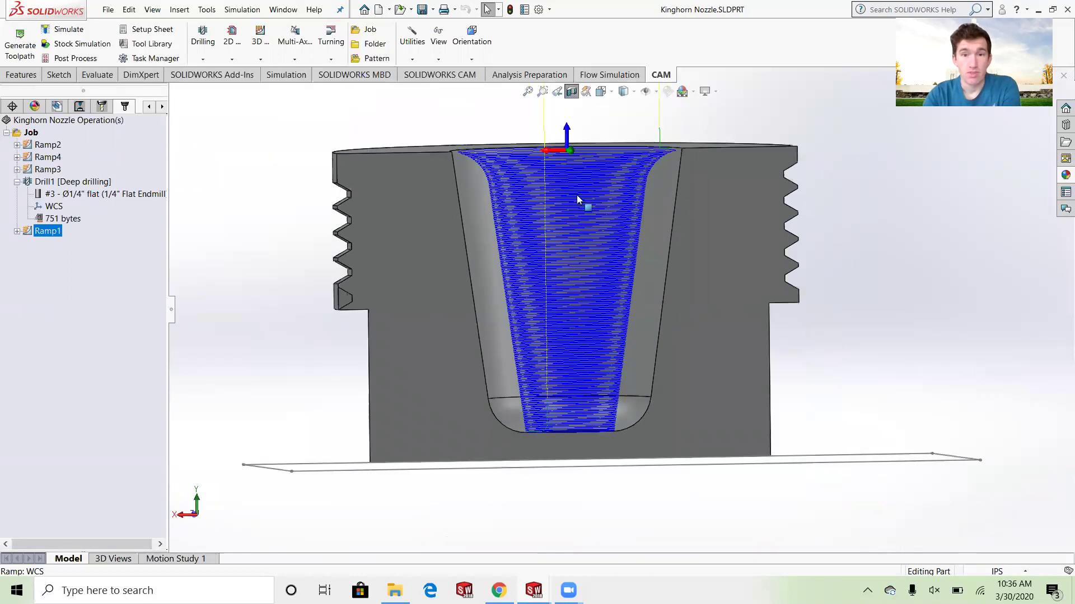
scroll(611, 168, "down", 6)
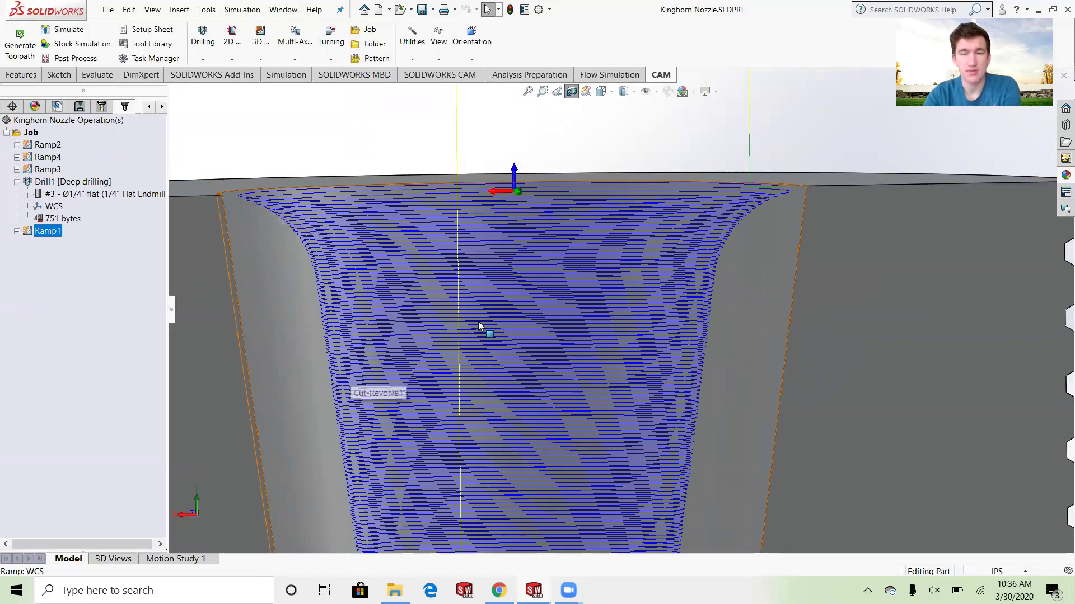
scroll(479, 325, "up", 6)
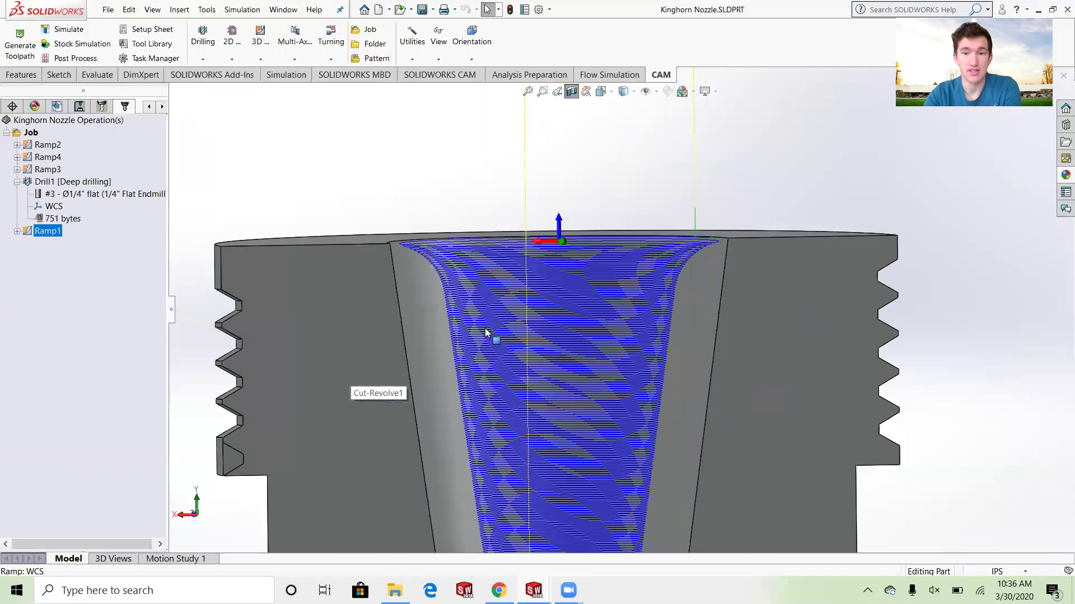
scroll(613, 351, "down", 3)
scroll(613, 351, "up", 6)
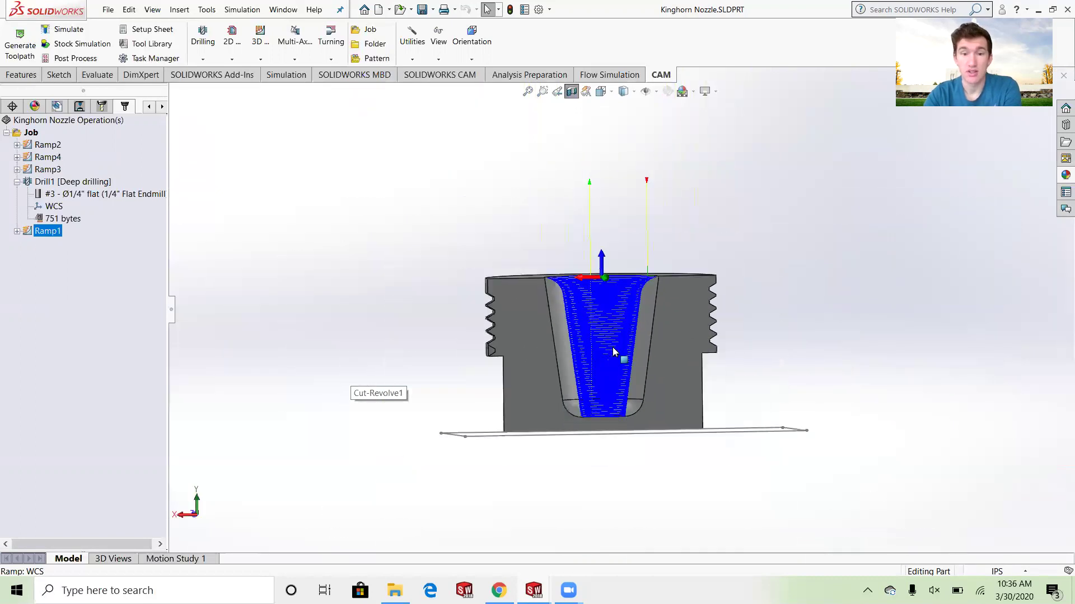
scroll(612, 351, "down", 2)
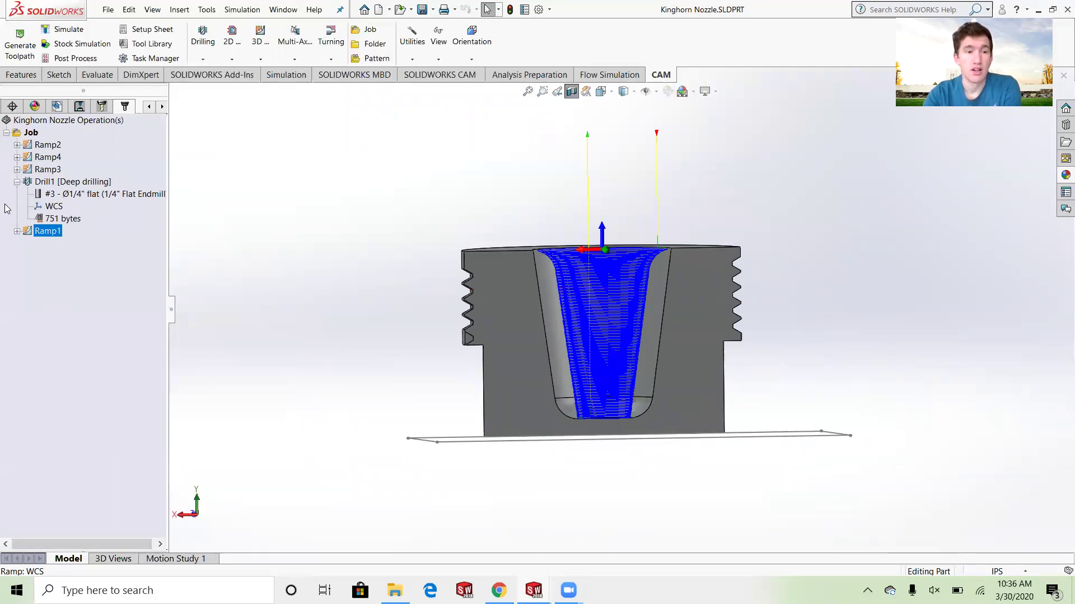
List the Ramp1 operation's tool, open the operation for editing, and review its pass and stock-to-leave settings.
left_click(18, 231)
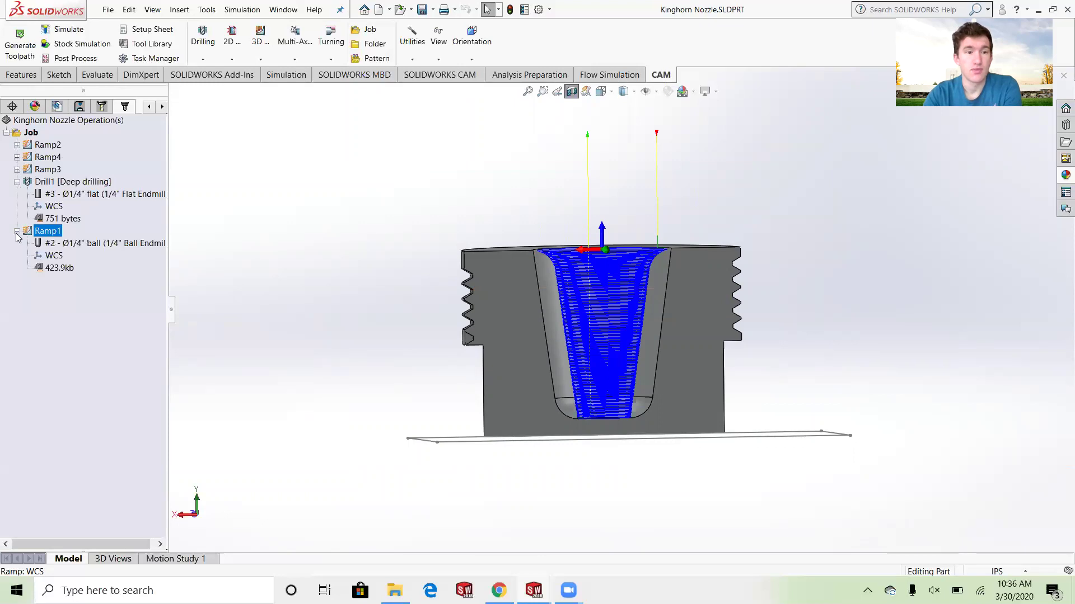
right_click(50, 232)
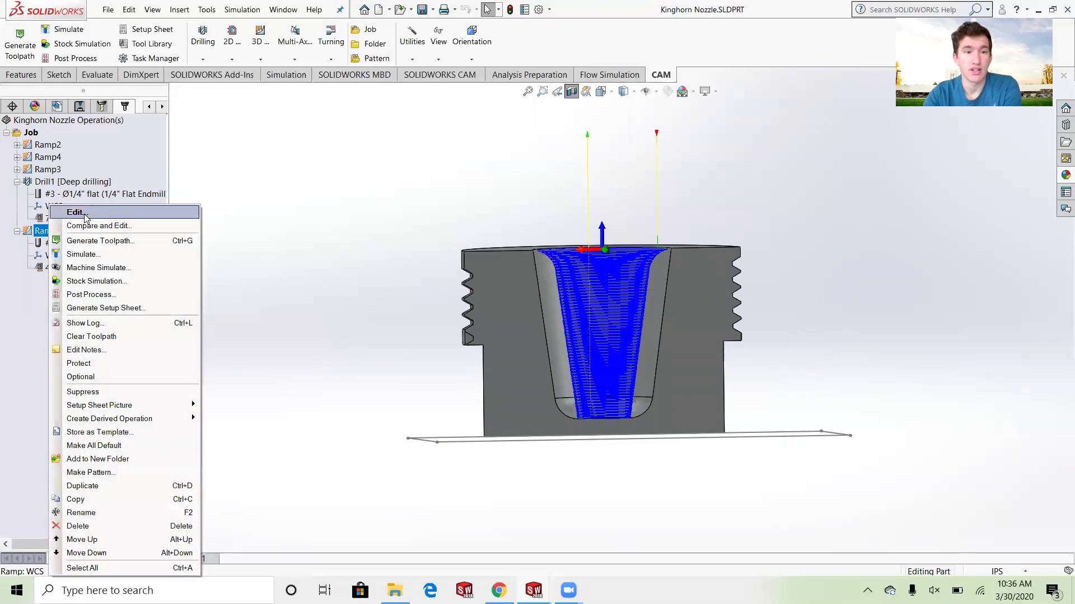
left_click(75, 213)
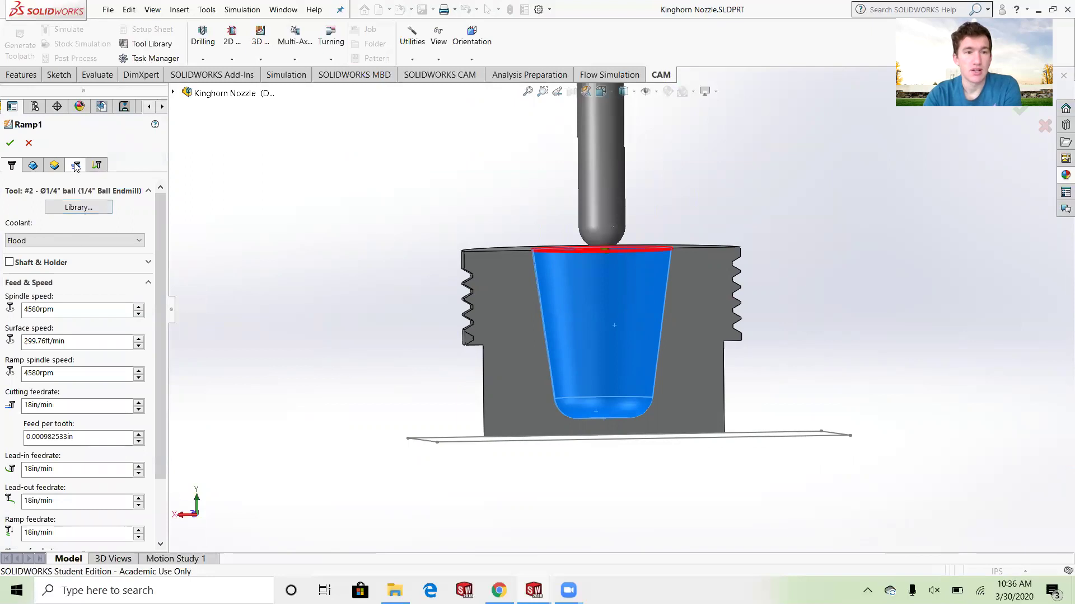
left_click(79, 168)
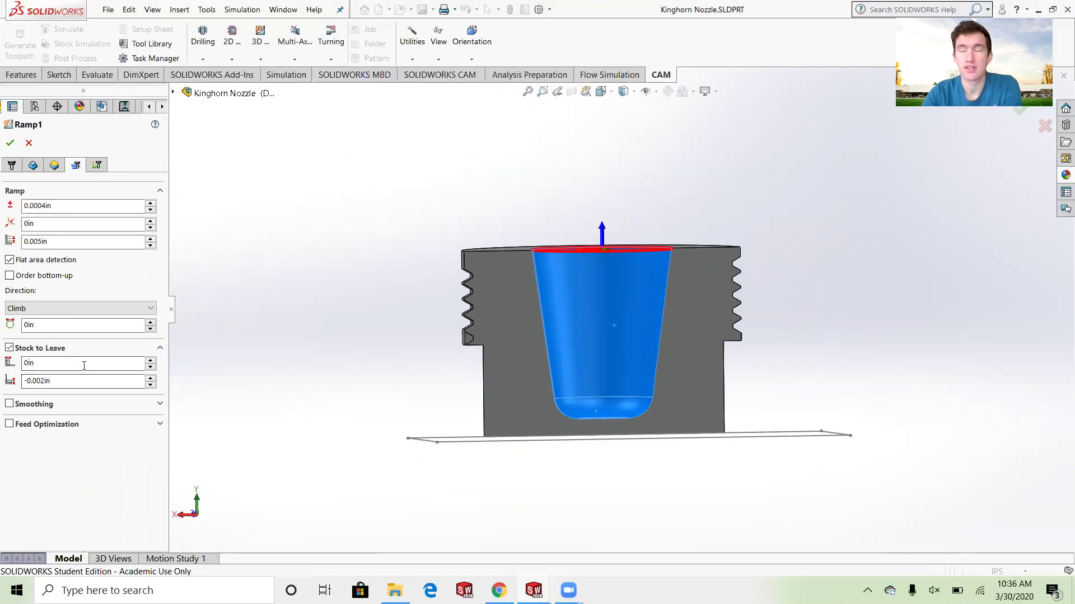
mouse_move(84, 366)
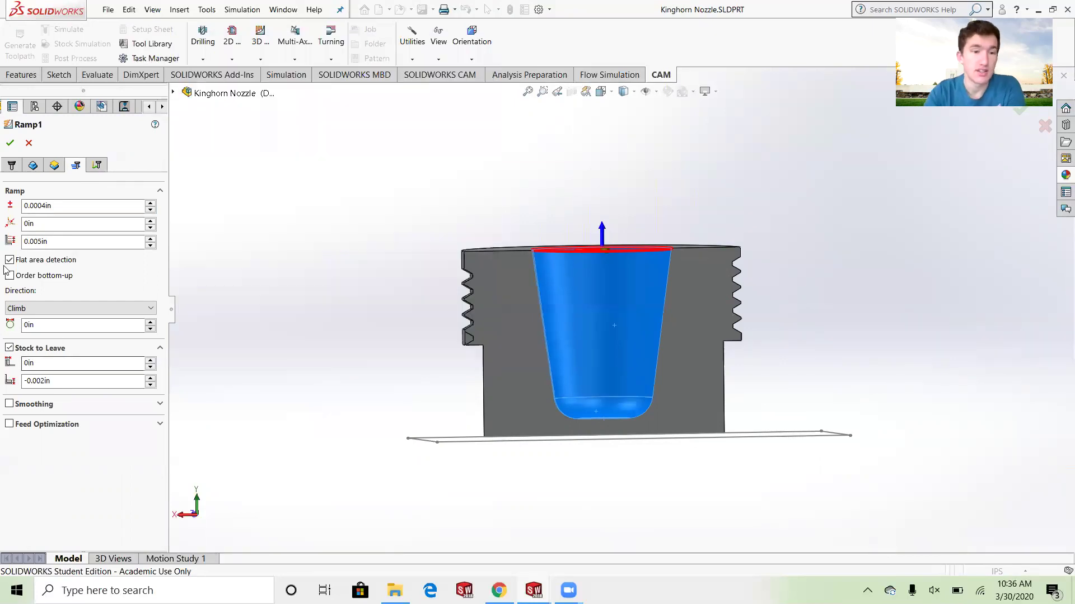
Check Ramp1's maximum roughing stepdown, close the operation's settings, and inspect the spacing of its passes near the bore rim.
mouse_move(53, 407)
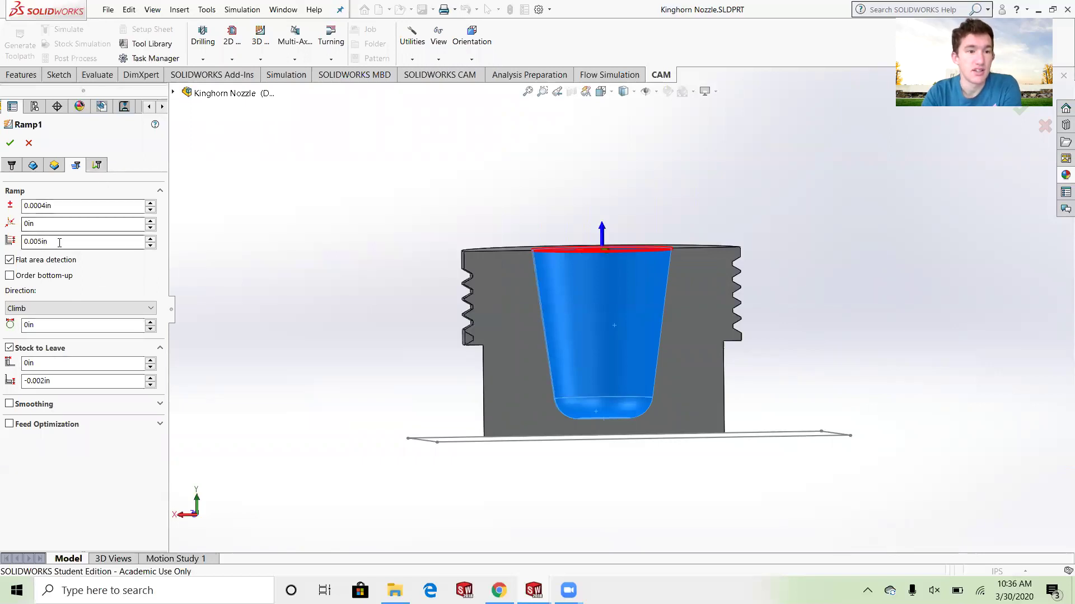
left_click_drag(50, 242, 9, 246)
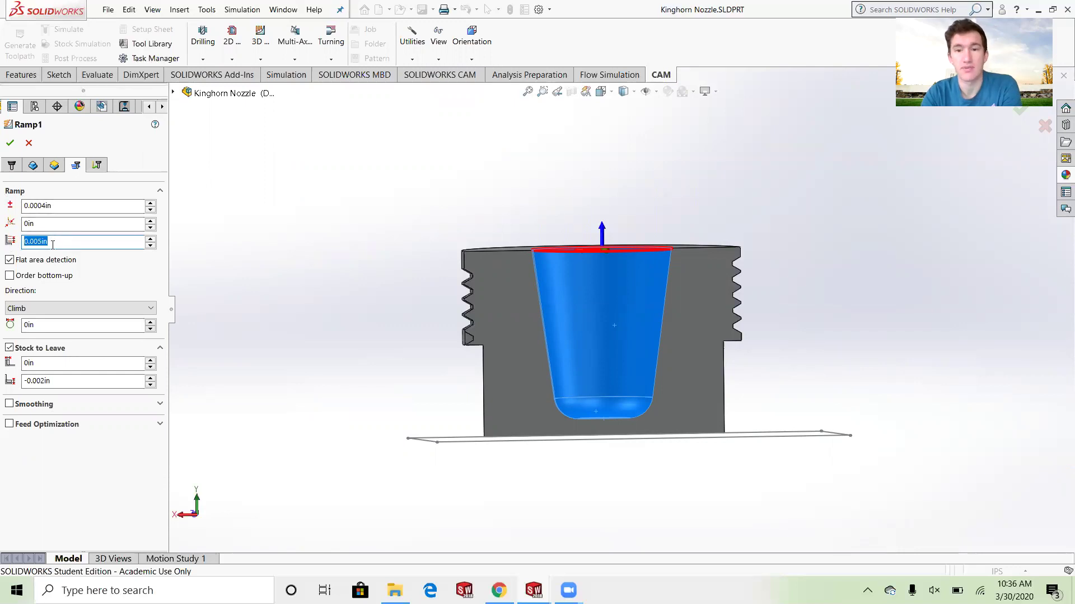
mouse_move(52, 245)
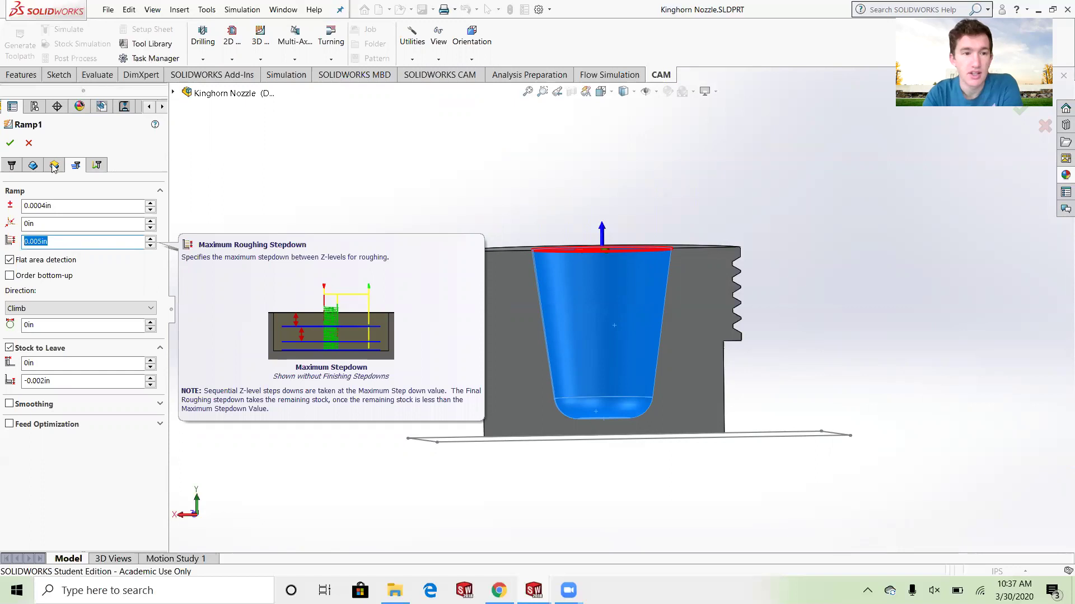
left_click(10, 143)
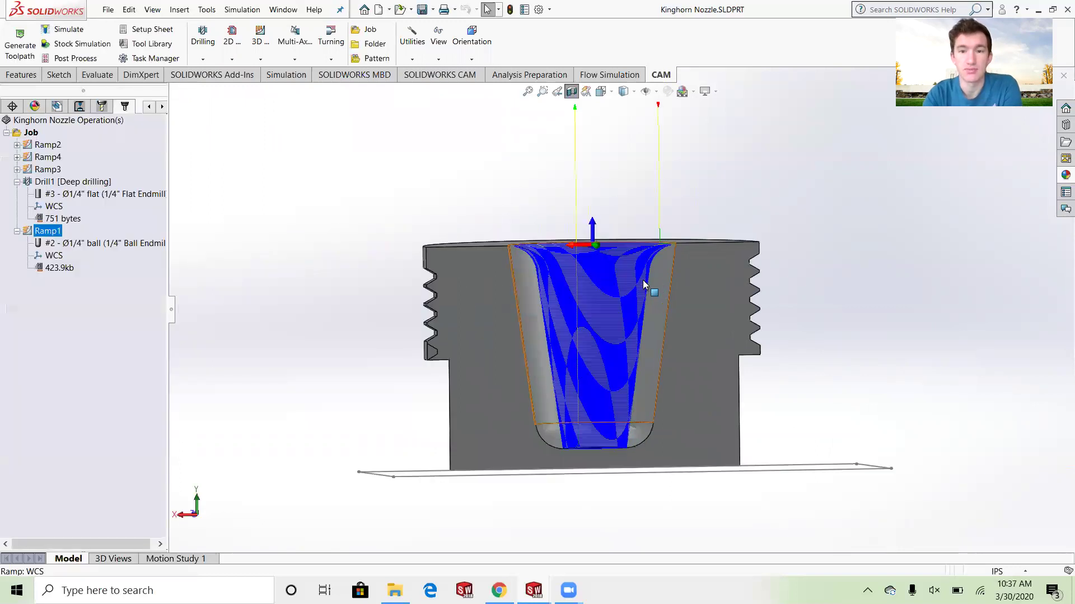
scroll(642, 280, "down", 6)
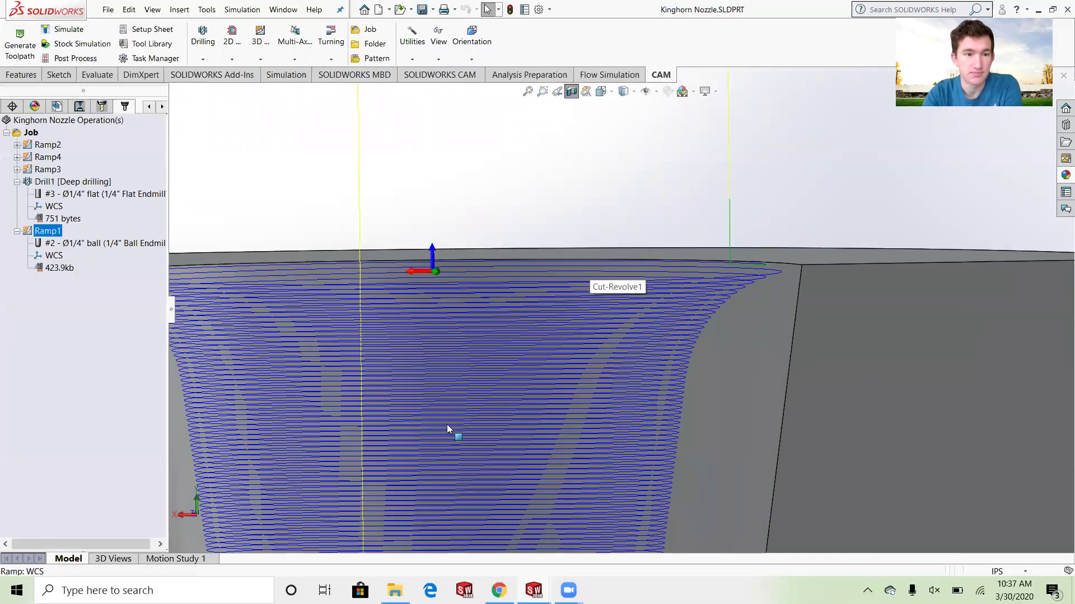
scroll(447, 422, "up", 8)
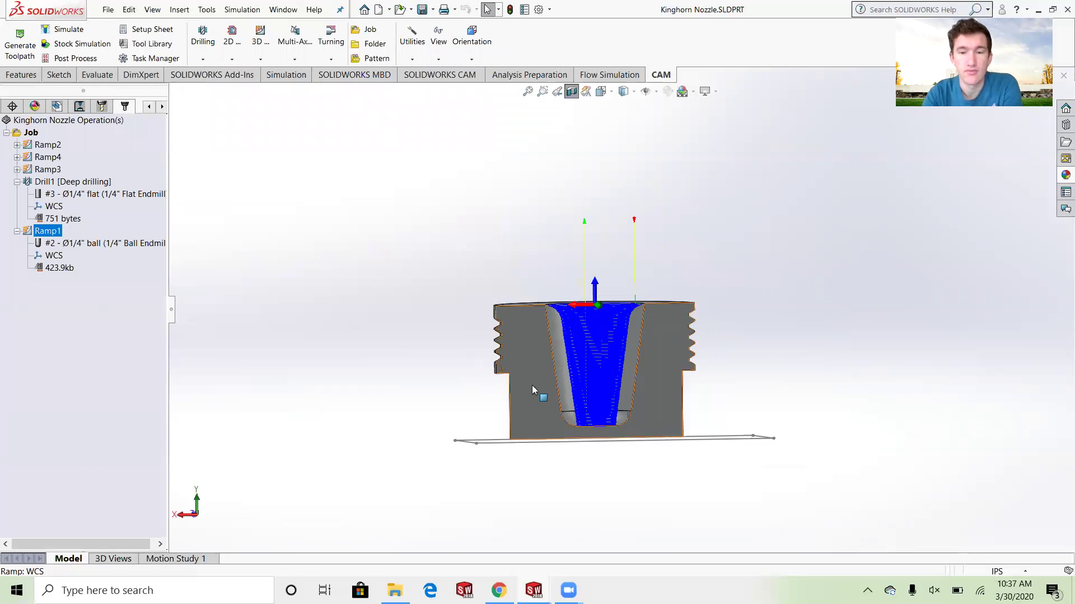
Switch to the CubeSphere part, examine the sphere inside the cube frame, and display the part's CAM operations.
mouse_move(533, 591)
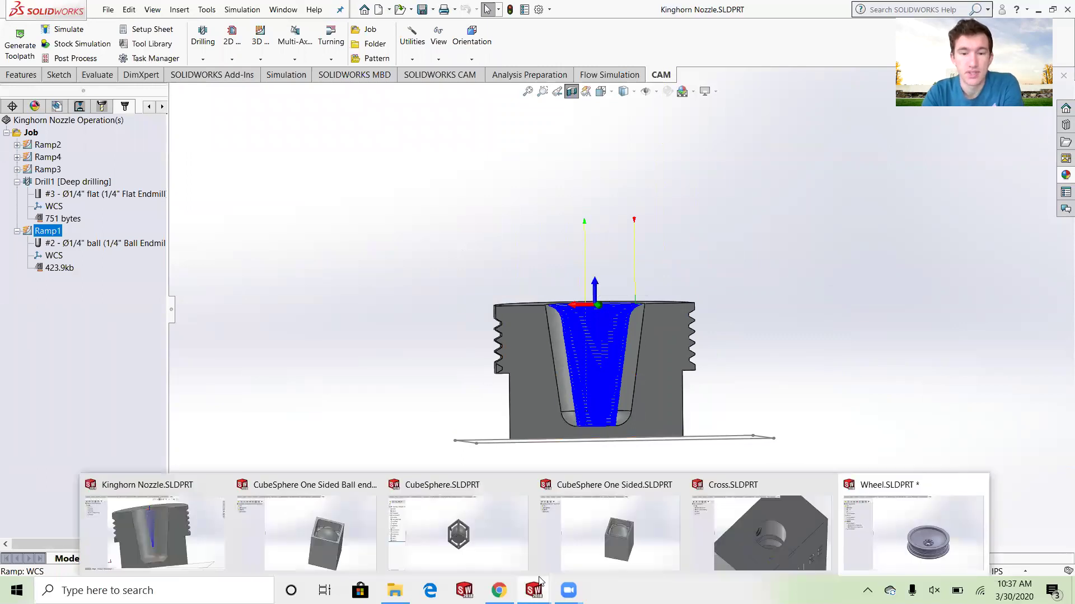
mouse_move(471, 541)
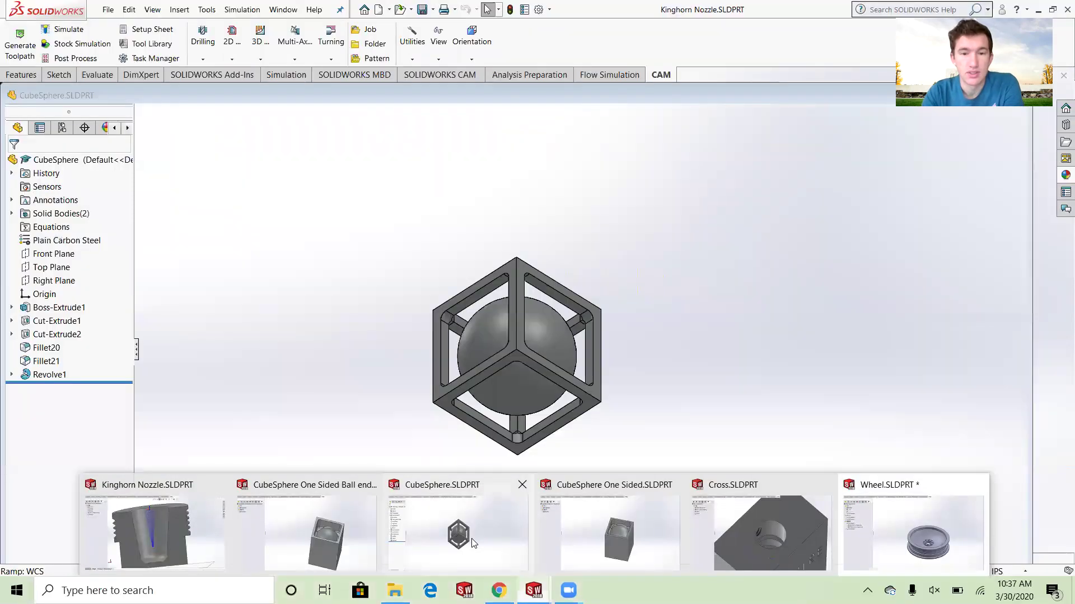
key("ctrl+Tab")
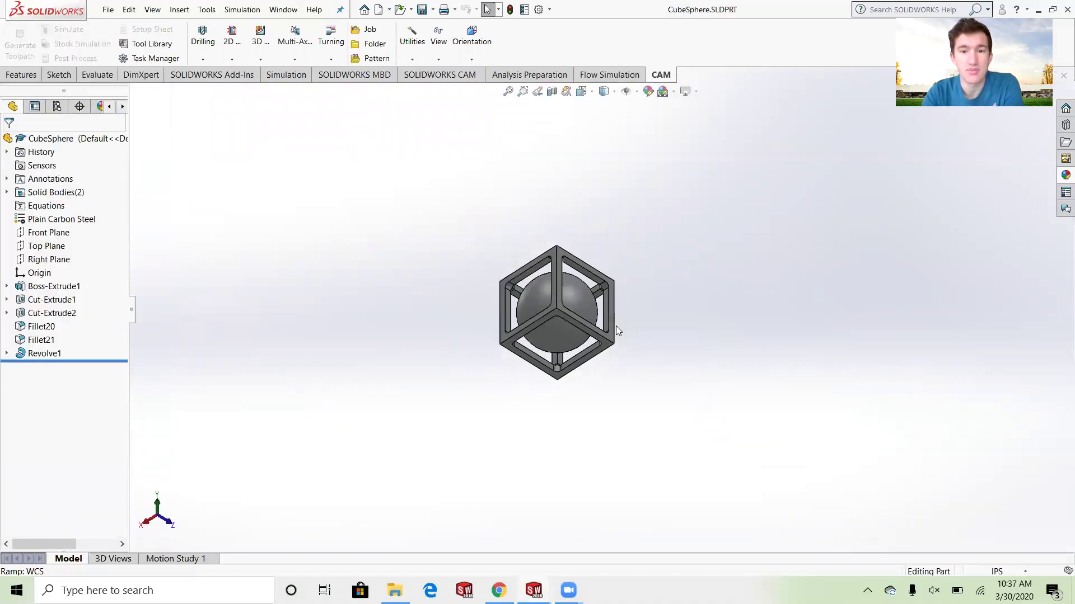
middle_click_drag(616, 328, 562, 292)
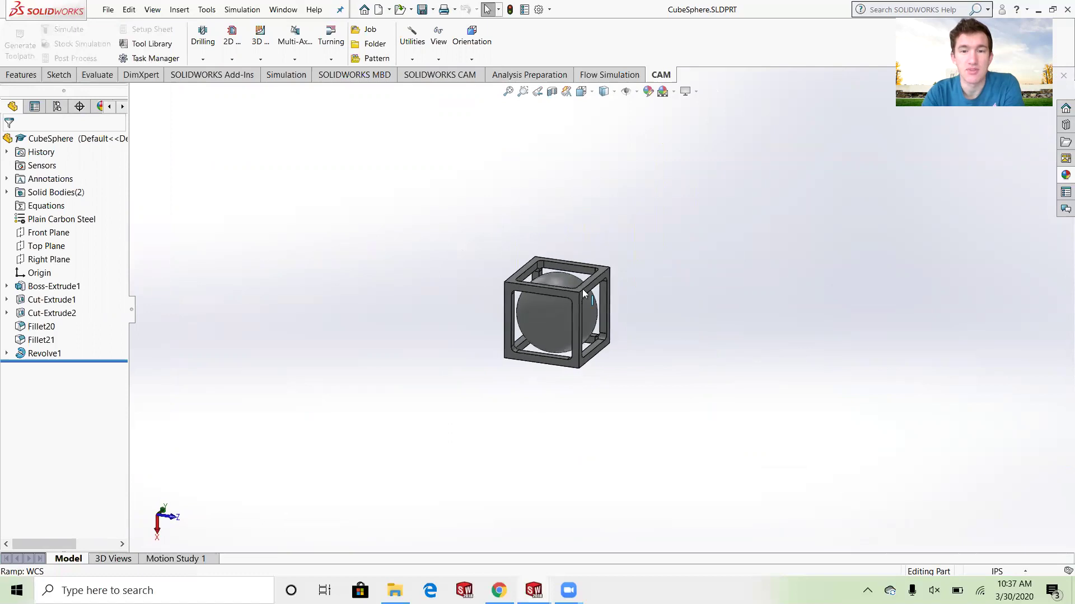
scroll(561, 291, "down", 10)
scroll(573, 300, "up", 2)
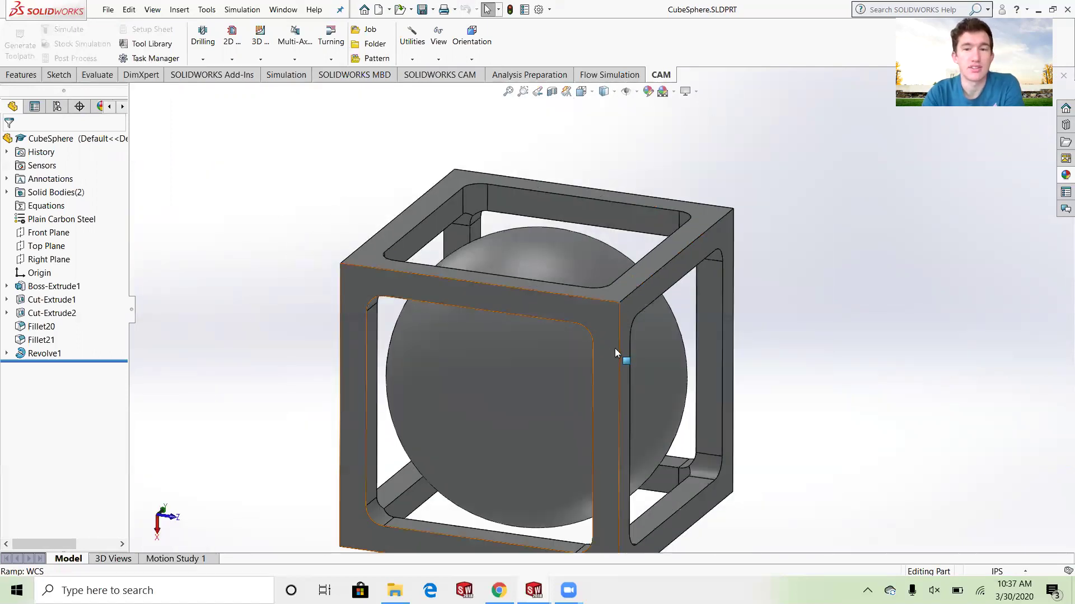
scroll(615, 348, "up", 3)
scroll(604, 310, "down", 2)
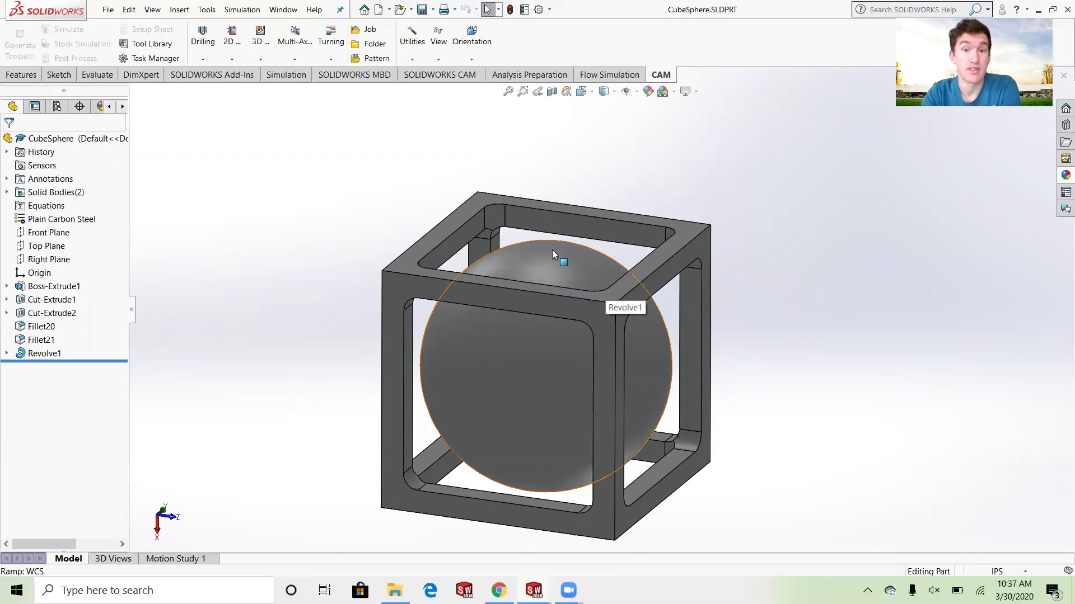
scroll(564, 278, "up", 3)
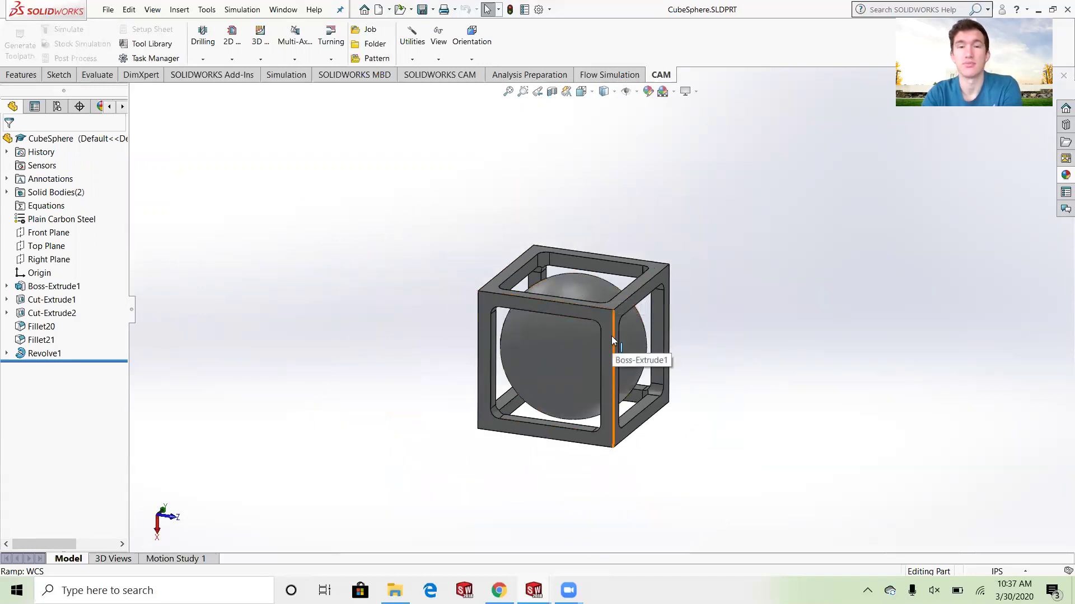
scroll(603, 297, "down", 4)
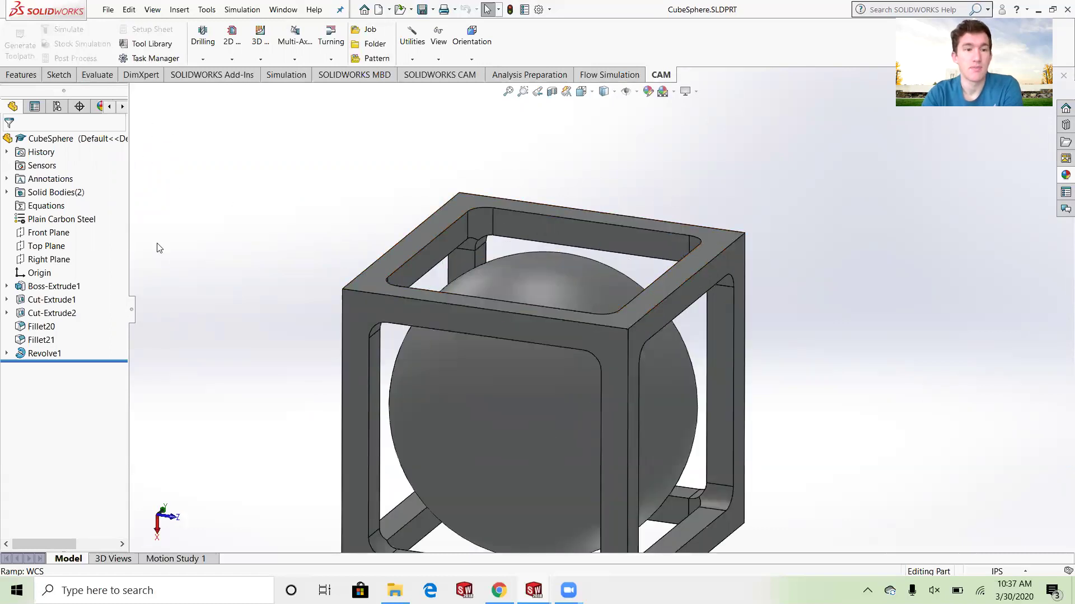
left_click(132, 312)
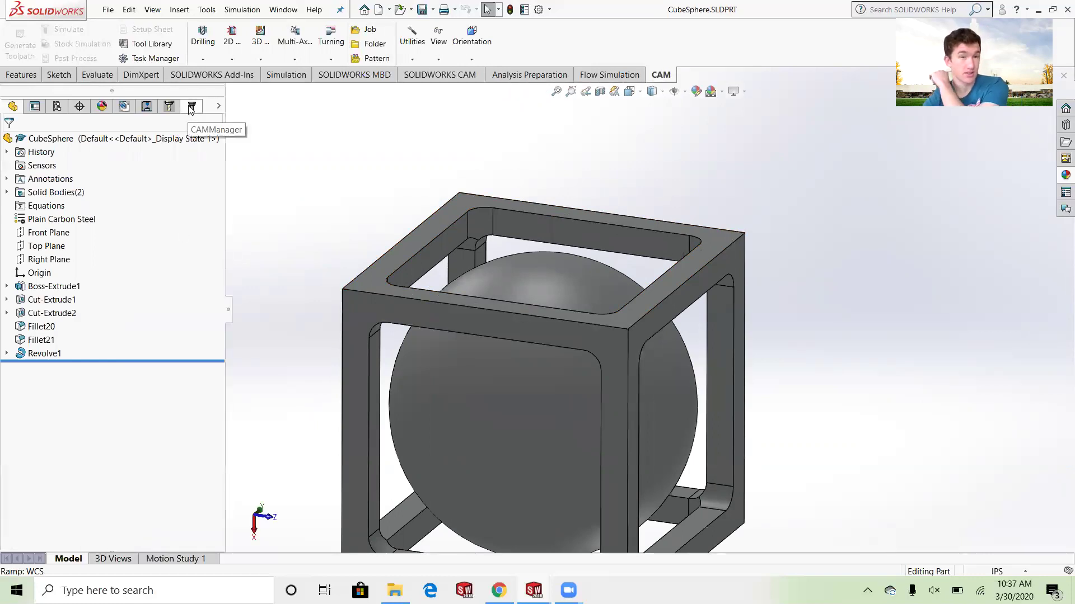
left_click(191, 107)
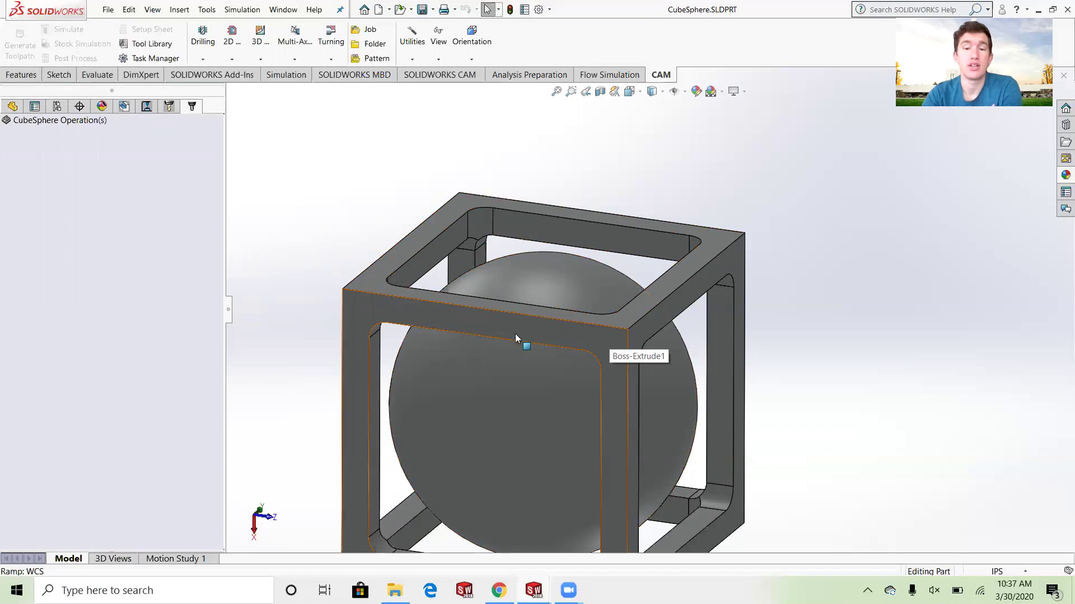
Switch to the CubeSphere One Sided part and view the toolpath over the dome in its pocket.
mouse_move(534, 590)
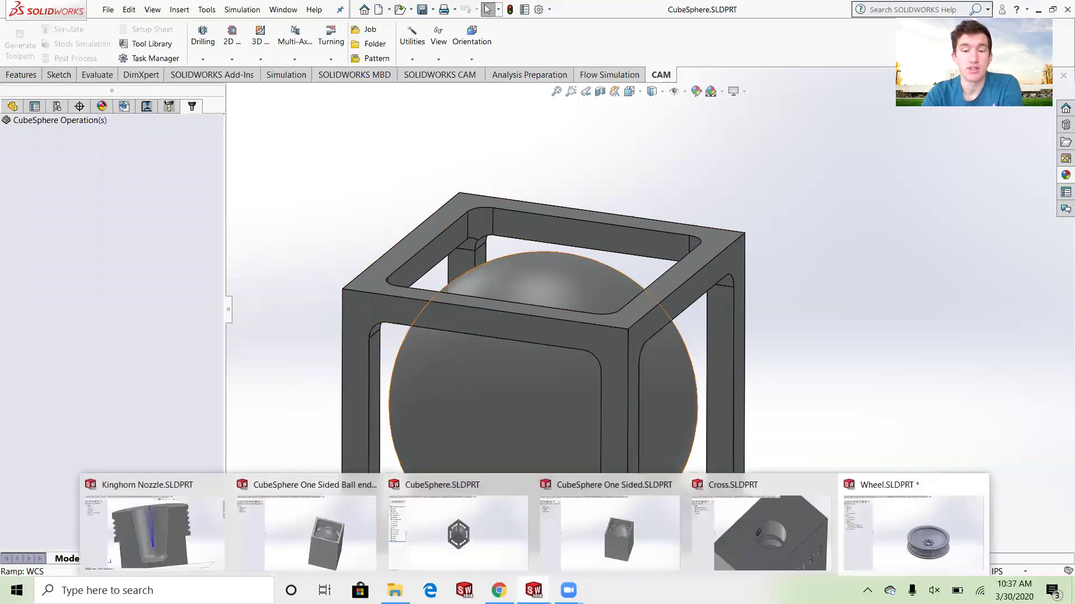
mouse_move(611, 531)
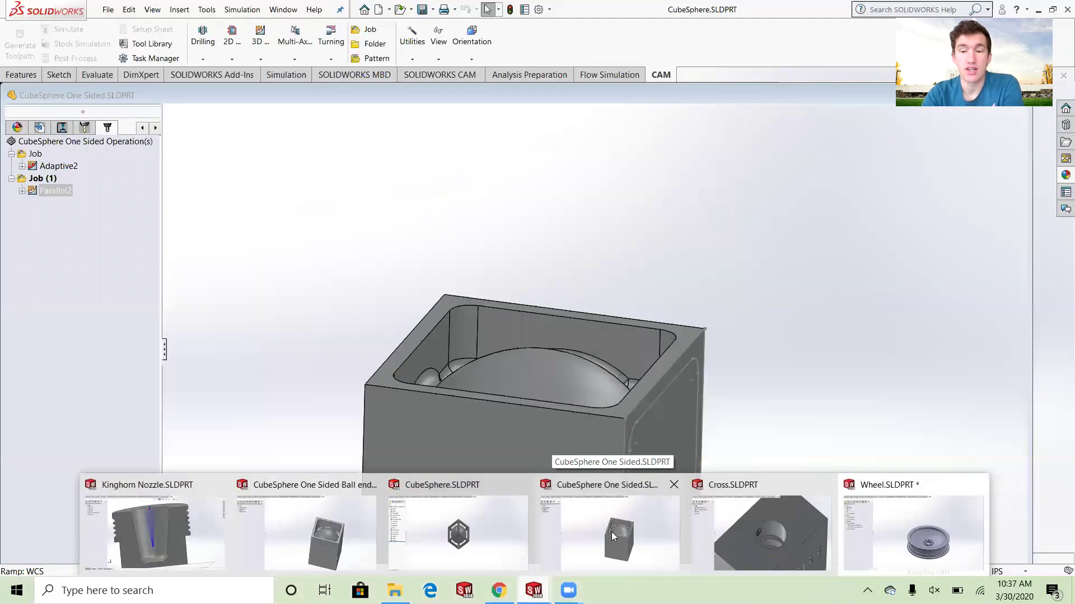
key("Escape")
key("alt+Tab")
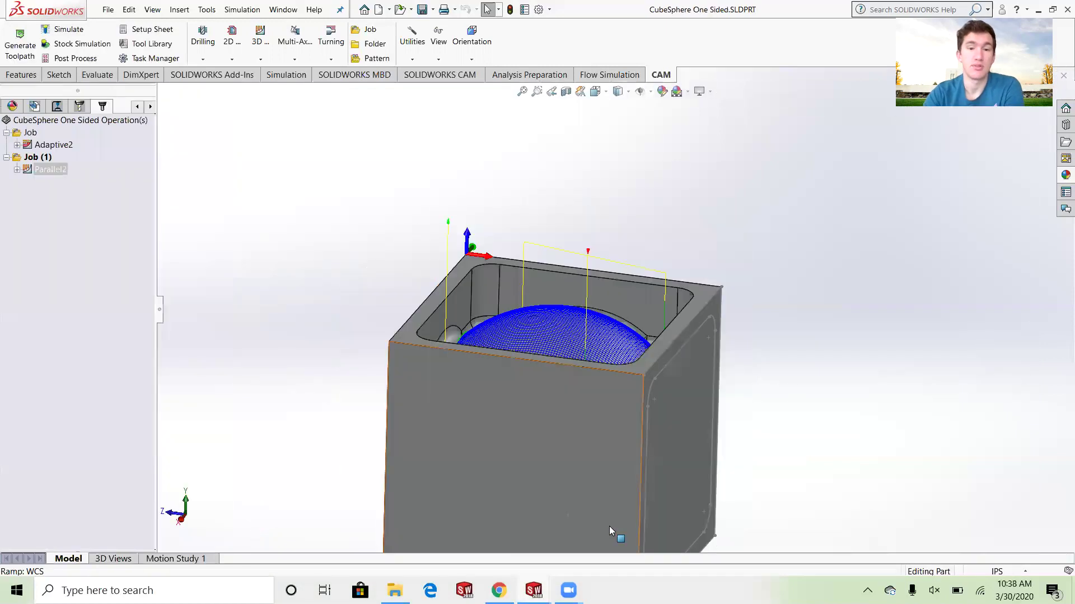
middle_click_drag(266, 215, 329, 250)
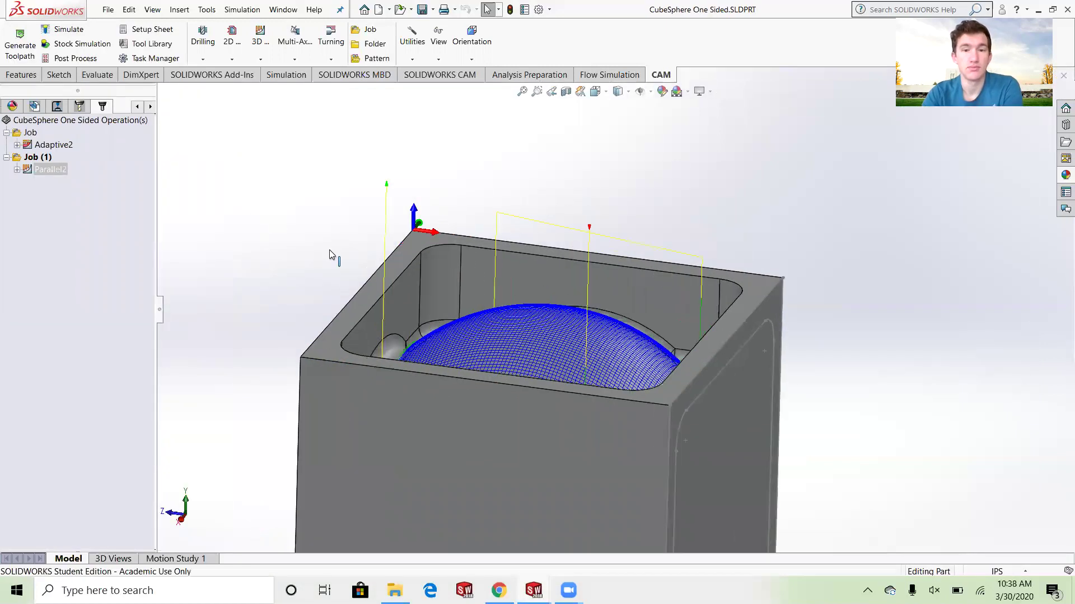
Highlight the first Job's geometry and examine the pocket's filleted corners and the dome from several angles.
left_click(28, 133)
scroll(492, 340, "down", 3)
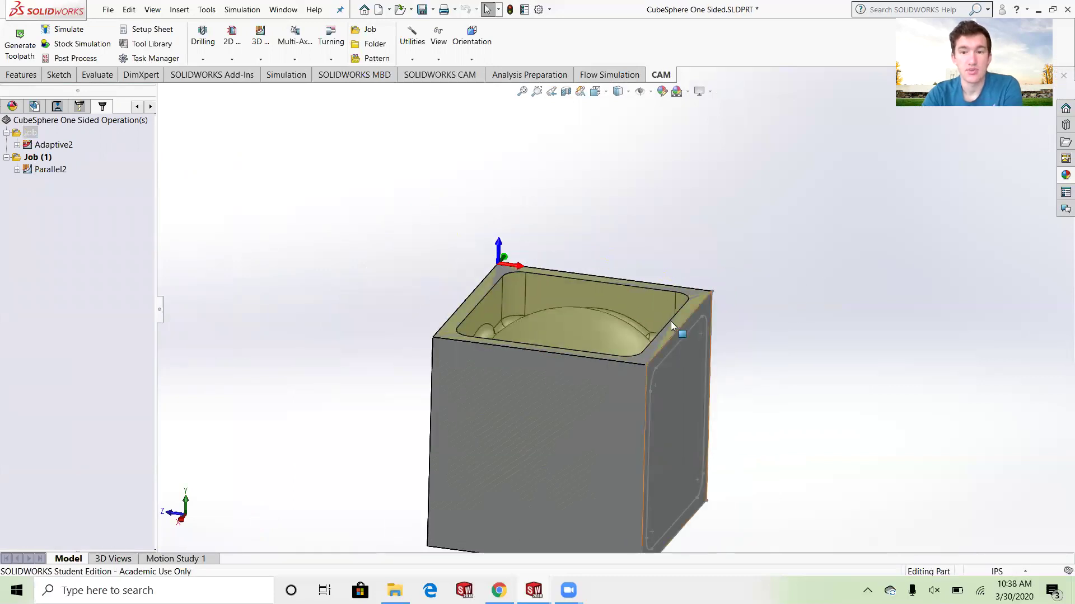
scroll(675, 327, "down", 3)
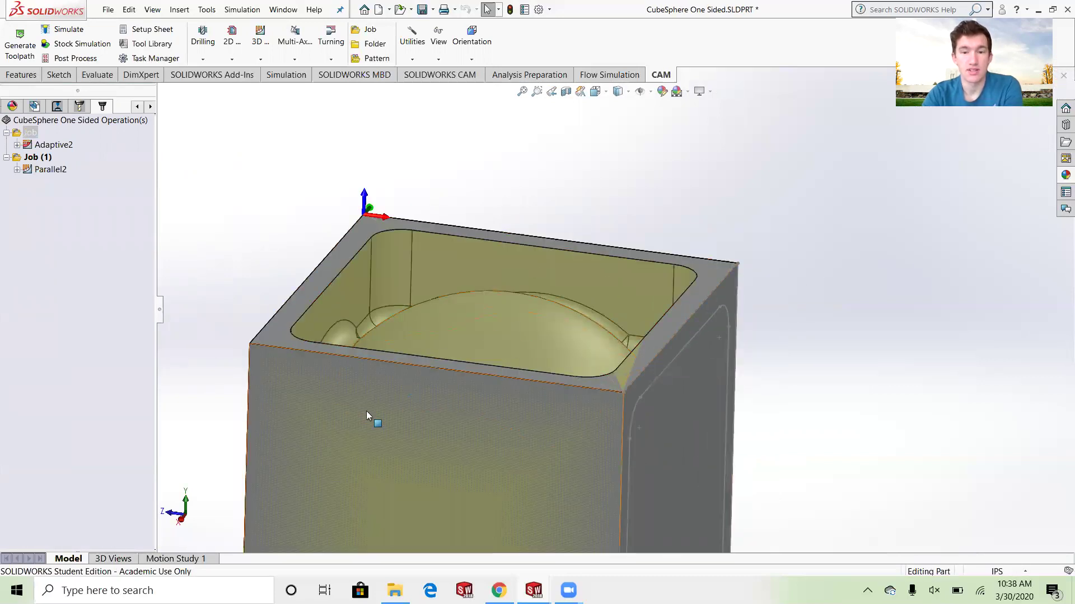
middle_click_drag(505, 322, 504, 448)
scroll(428, 224, "down", 8)
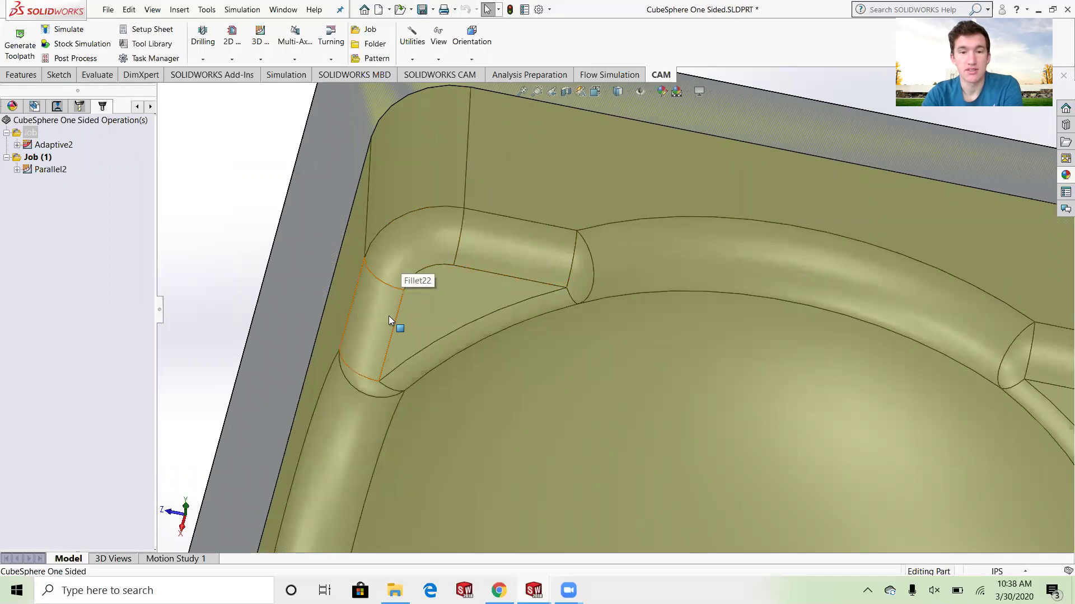
key("f")
key("z")
key("z")
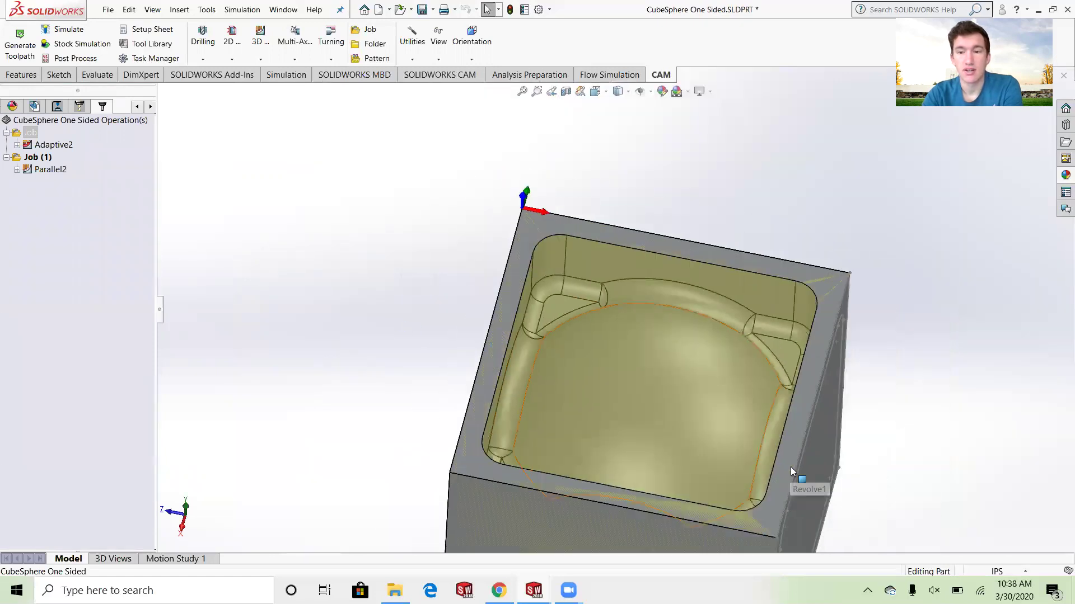
middle_click_drag(739, 461, 743, 365)
scroll(742, 330, "down", 5)
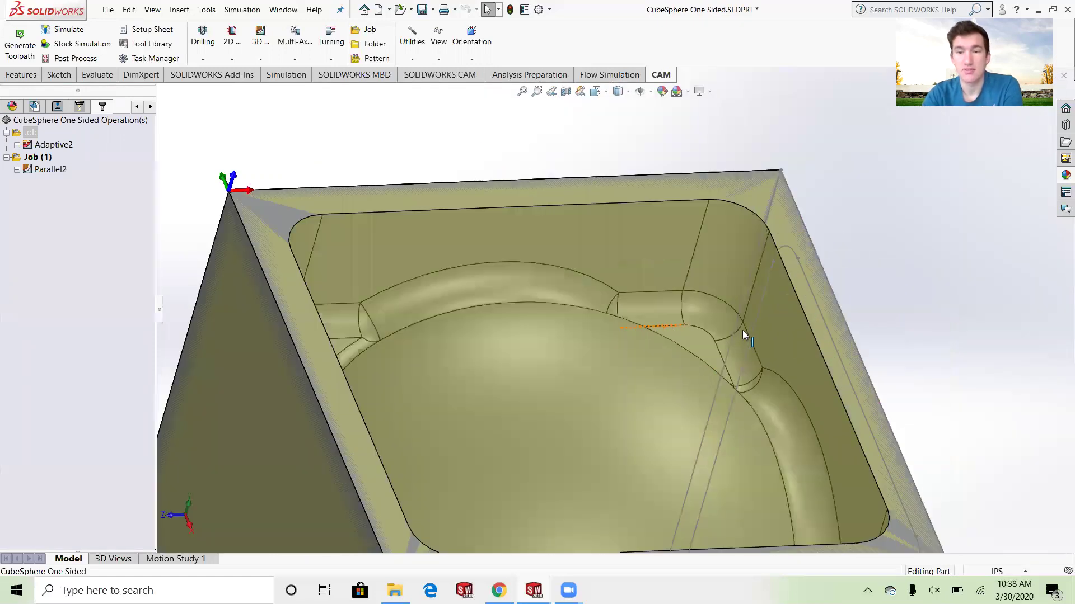
scroll(644, 416, "up", 5)
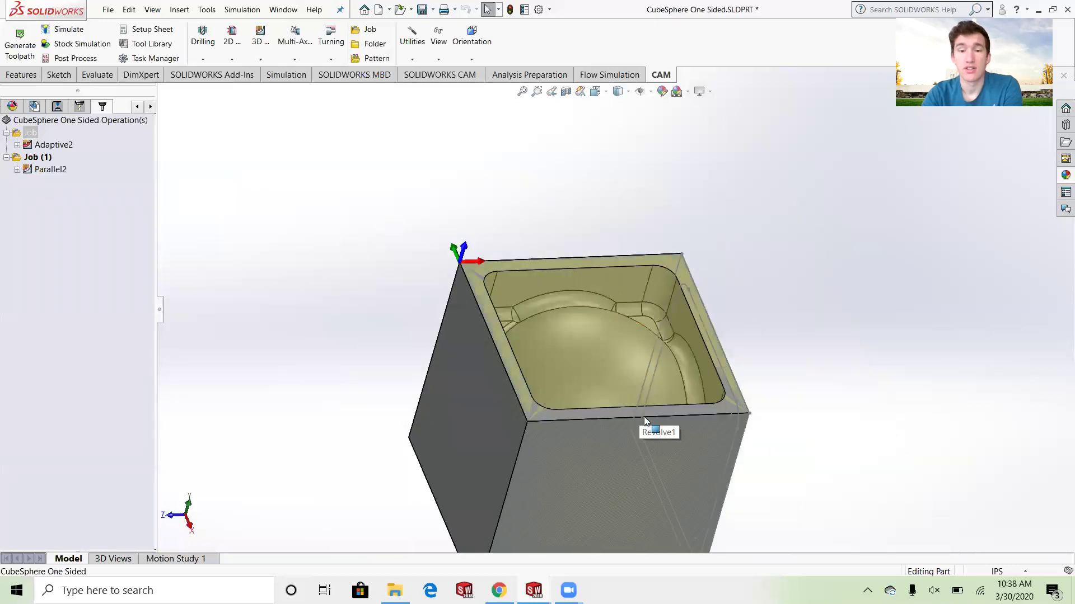
middle_click_drag(644, 416, 620, 390)
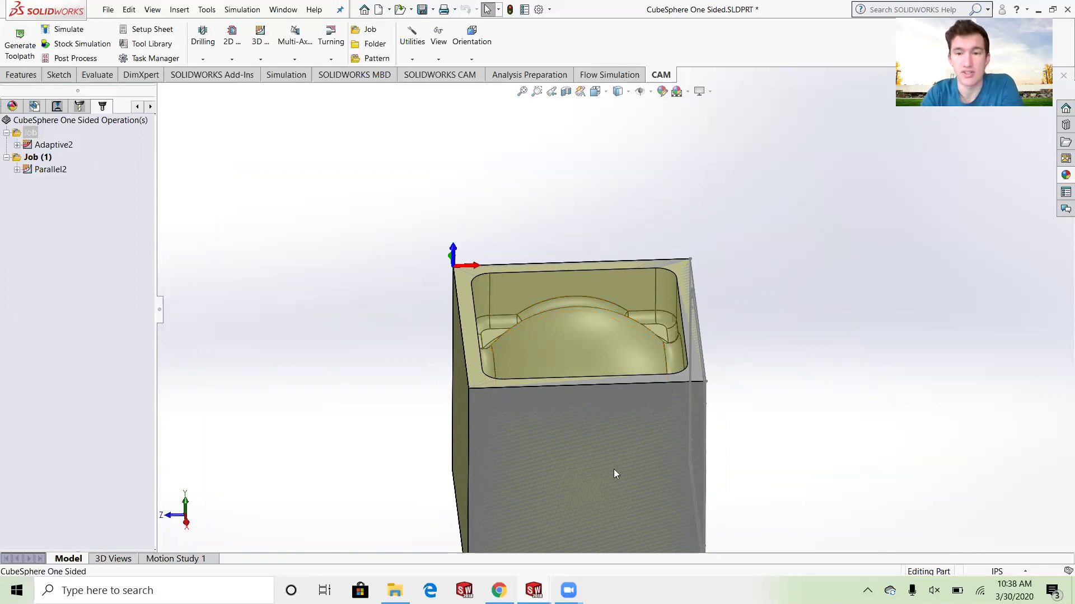
scroll(627, 342, "down", 5)
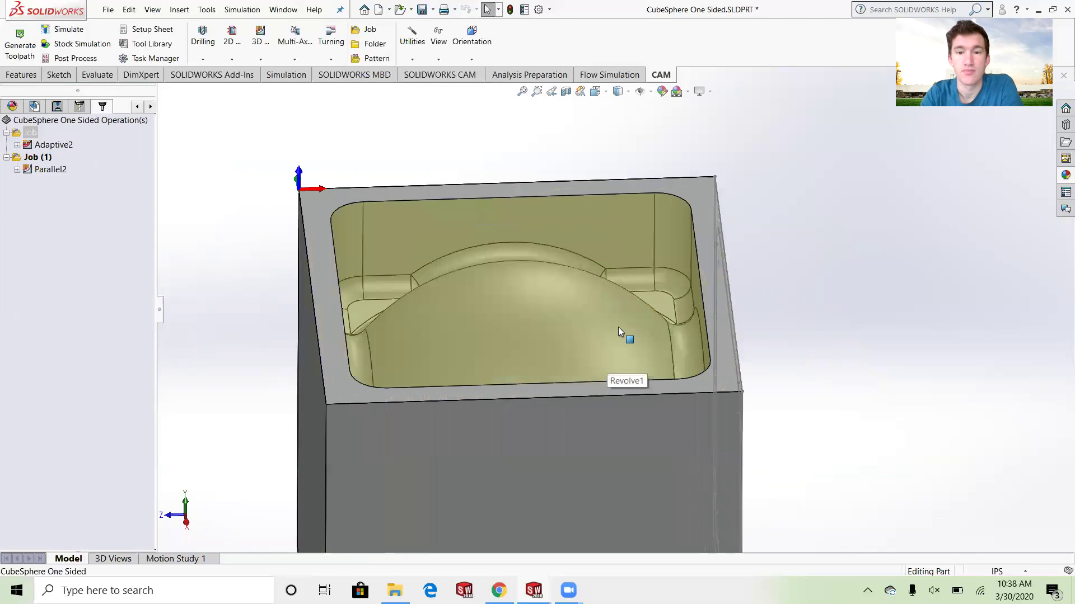
Display the Adaptive2 roughing toolpath in the pocket and list the operation's tool.
left_click(36, 145)
scroll(524, 358, "up", 2)
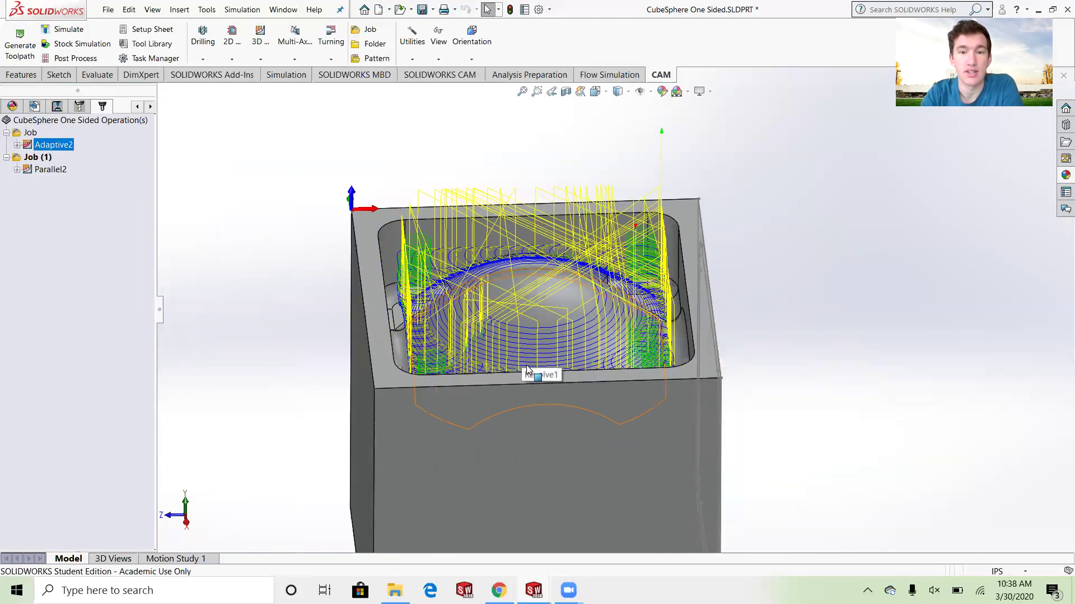
left_click(17, 145)
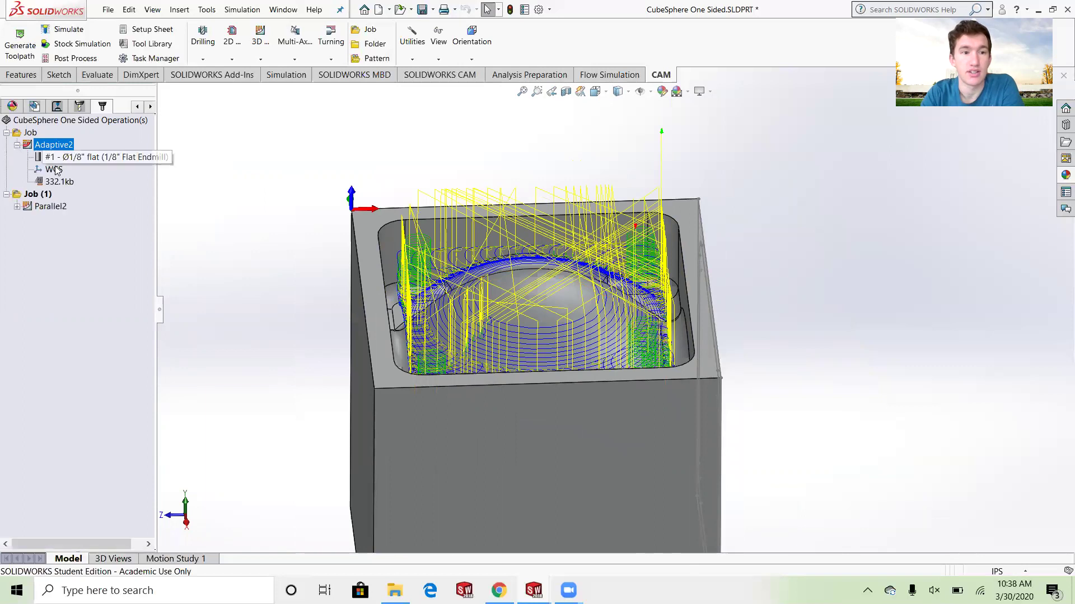
left_click(56, 157)
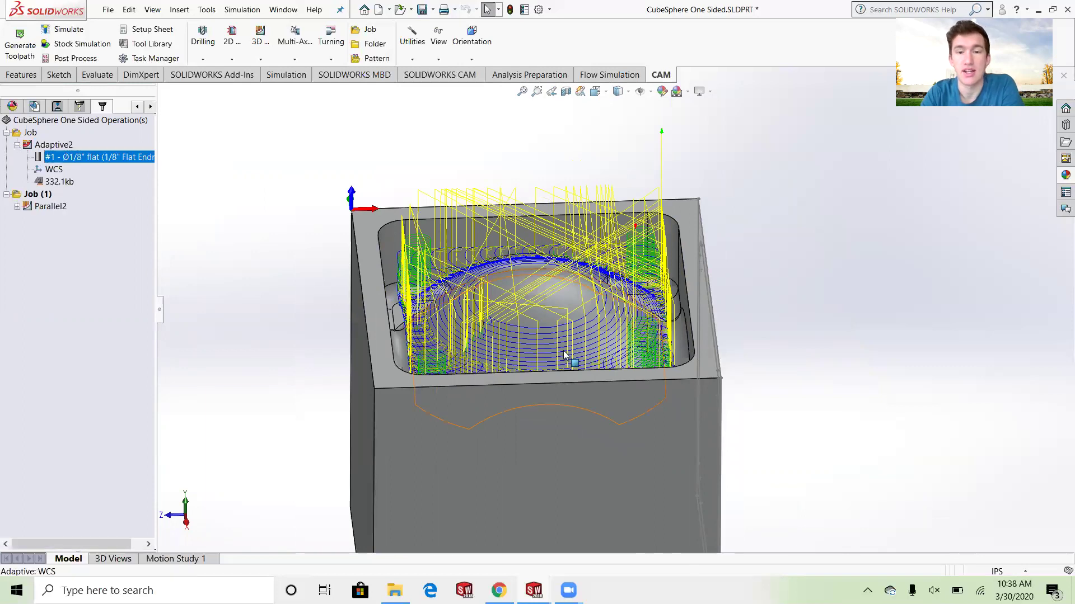
List the Parallel2 operation's tool, display its toolpath, and inspect the crossing passes over the dome up close.
left_click(18, 207)
left_click(65, 220)
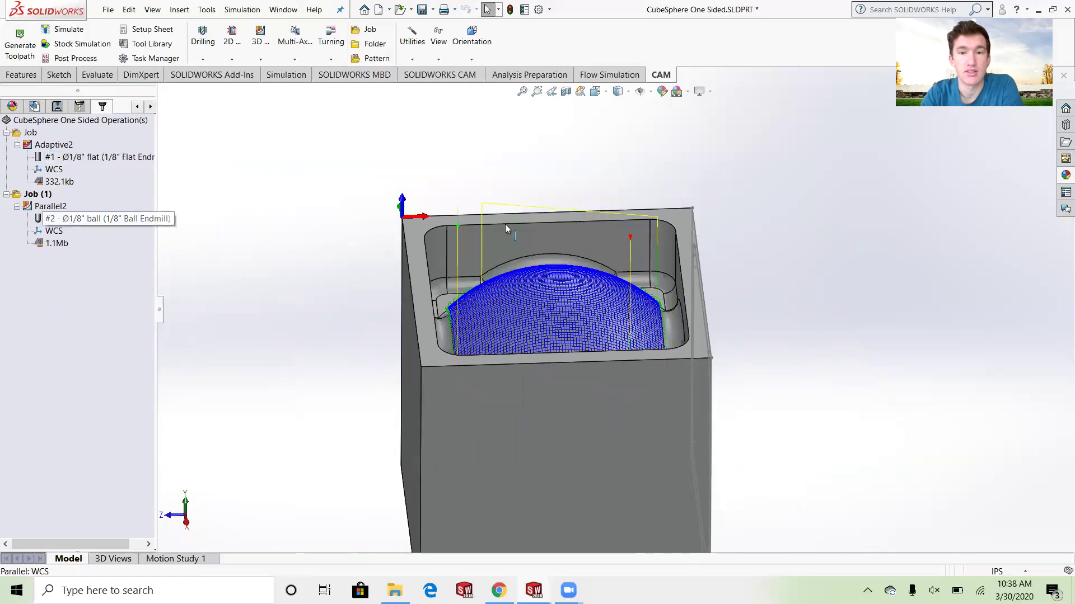
scroll(625, 289, "down", 3)
scroll(625, 289, "down", 2)
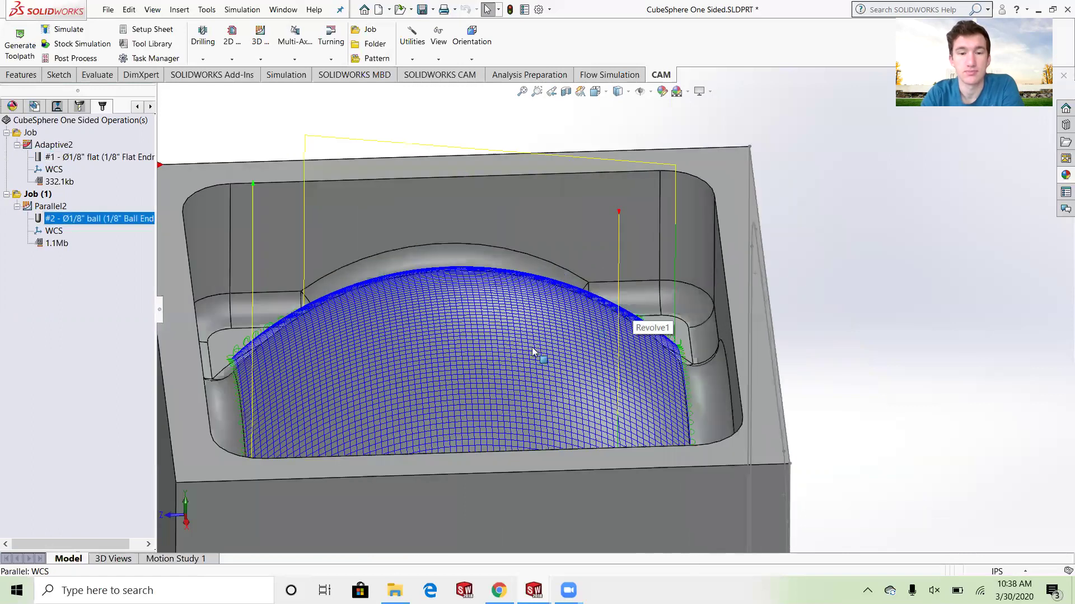
middle_click_drag(530, 360, 536, 351)
scroll(504, 358, "down", 5)
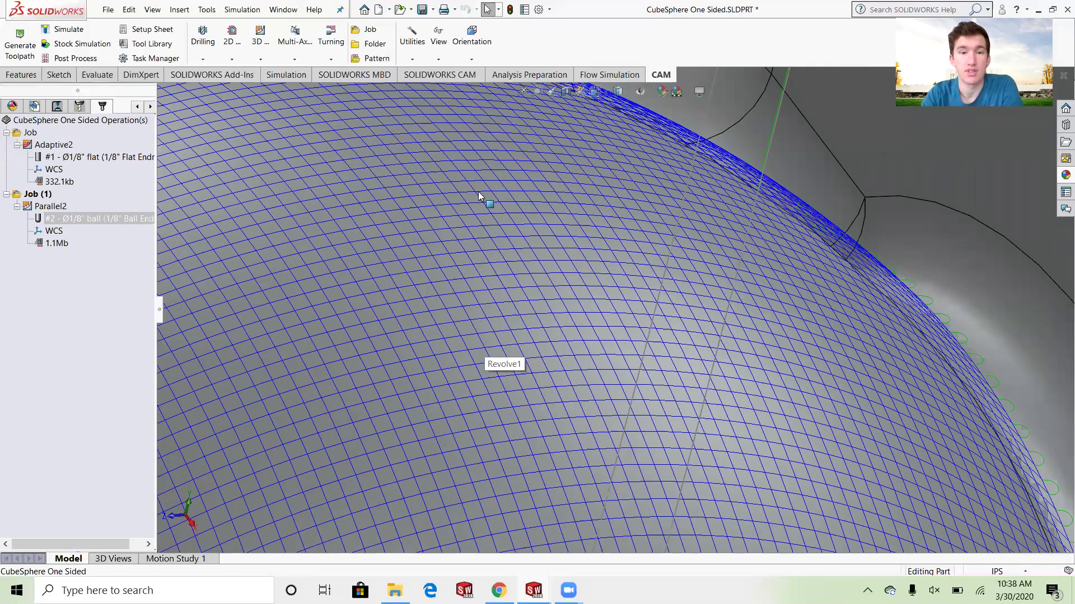
scroll(507, 342, "up", 10)
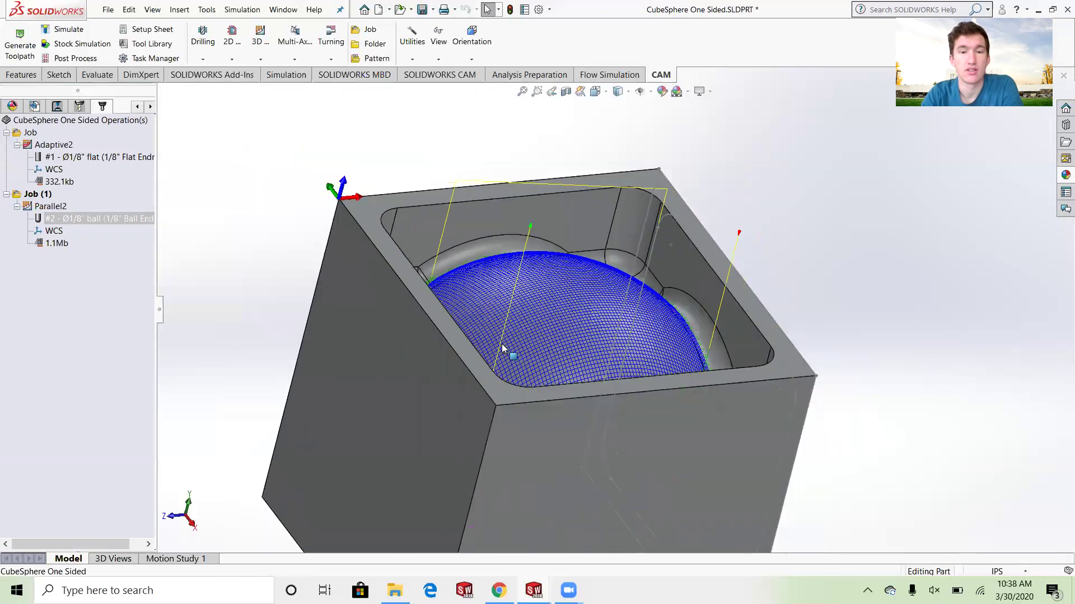
Start a 3D Parallel operation under Job (1) and pick the dome face as its machining boundary selection.
left_click(106, 368)
left_click(32, 195)
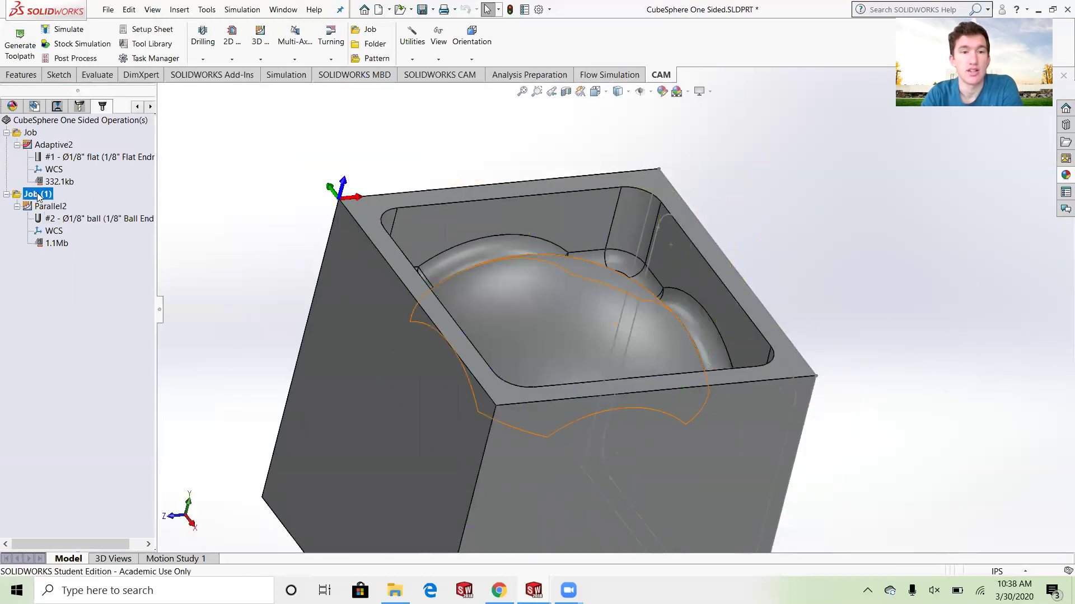
left_click(267, 59)
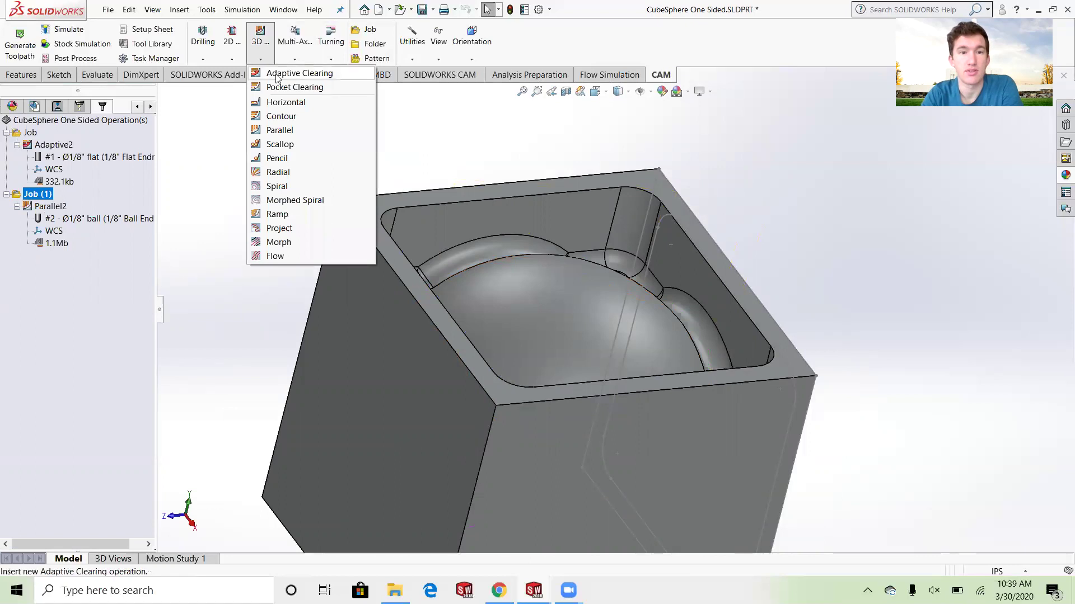
left_click(279, 130)
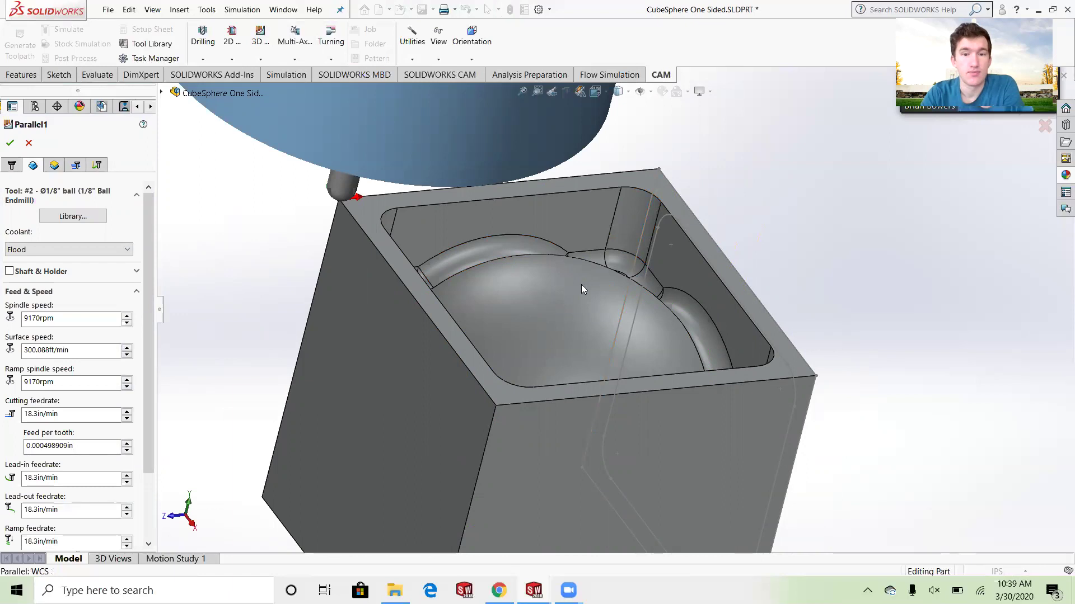
left_click(570, 305)
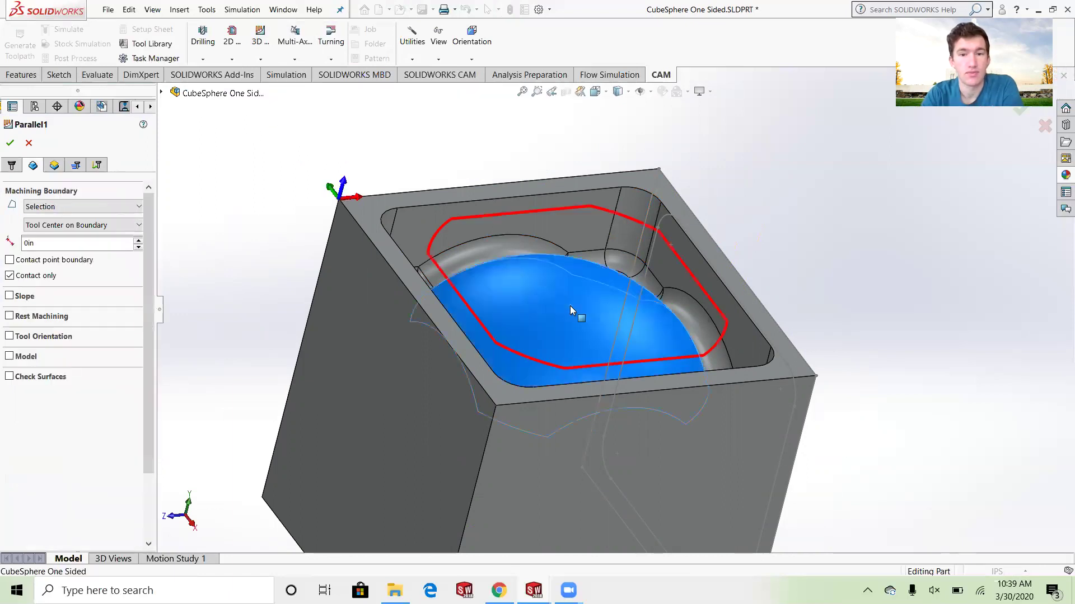
middle_click_drag(652, 314, 633, 317)
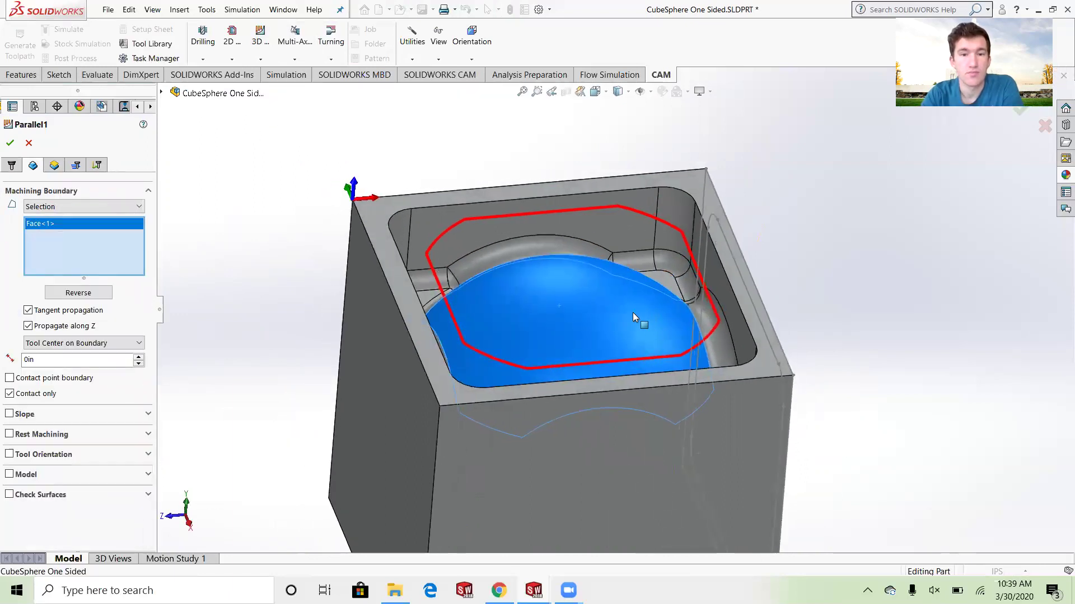
scroll(588, 272, "down", 1)
scroll(638, 274, "down", 1)
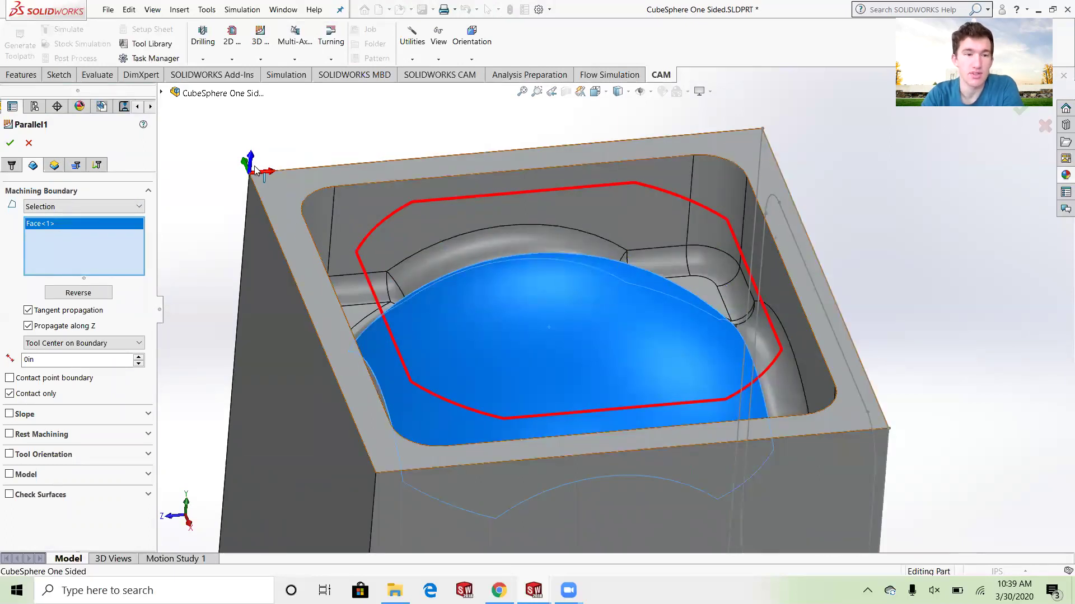
Review the pass settings of the new Parallel operation, including its stepover, and discard the operation.
left_click(76, 167)
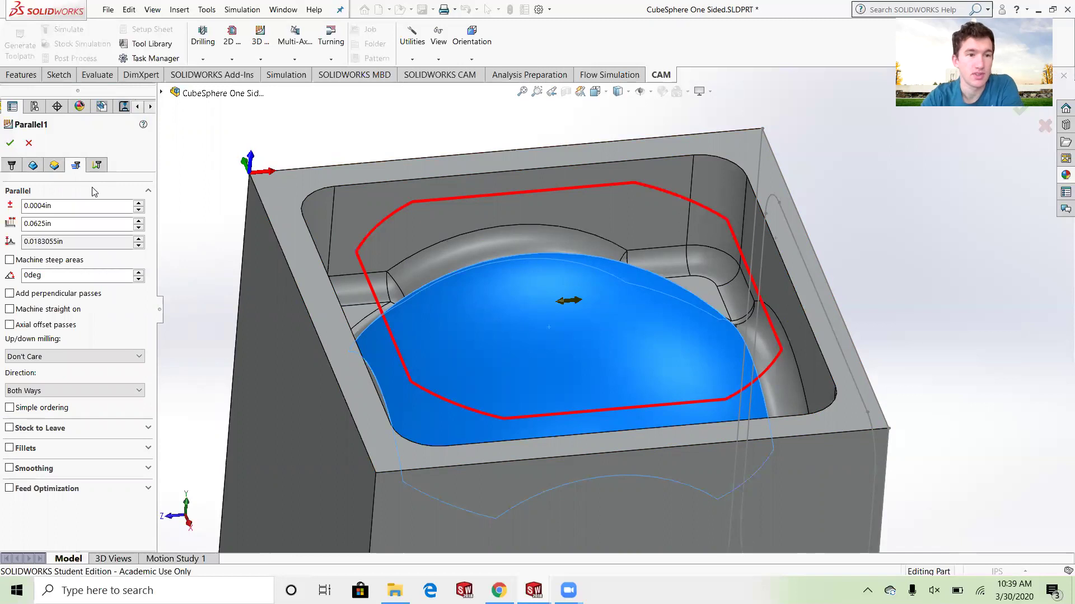
left_click(58, 223)
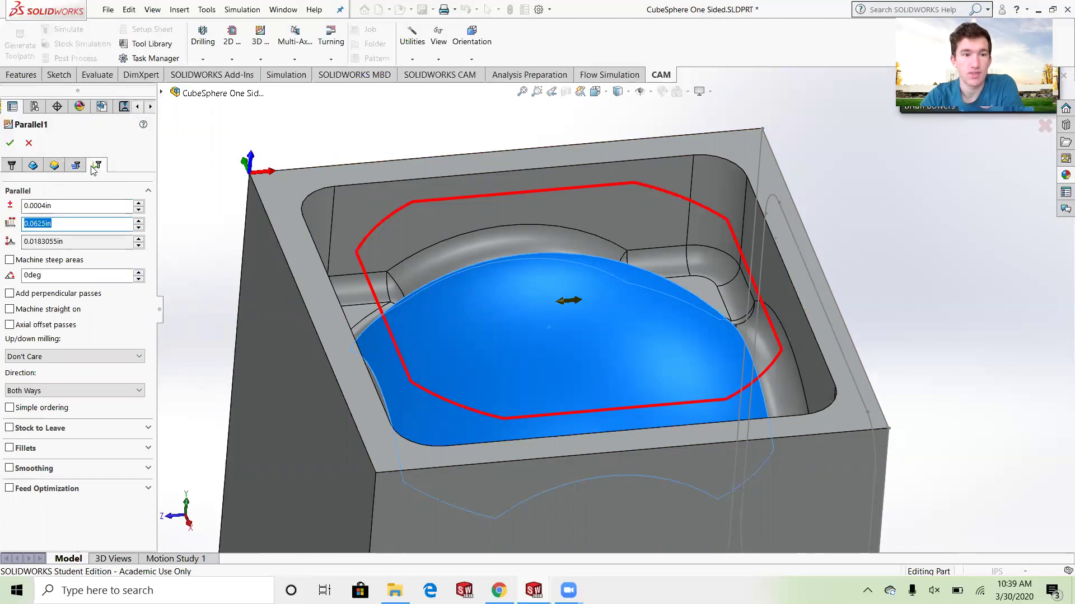
left_click(31, 144)
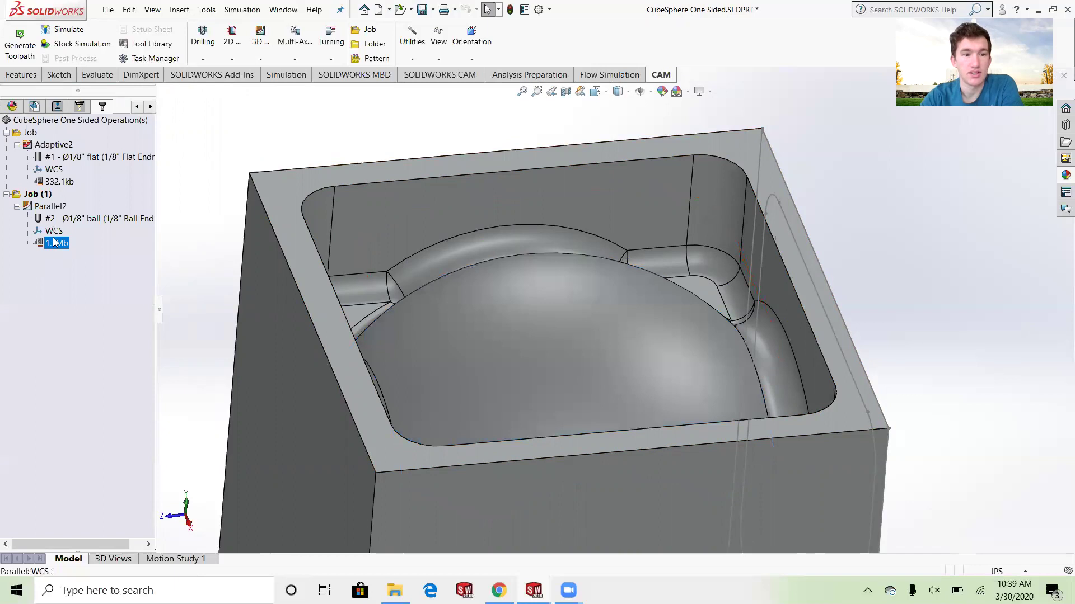
Display the existing Parallel2 toolpath over the dome, and switch to the Cross part.
left_click(49, 207)
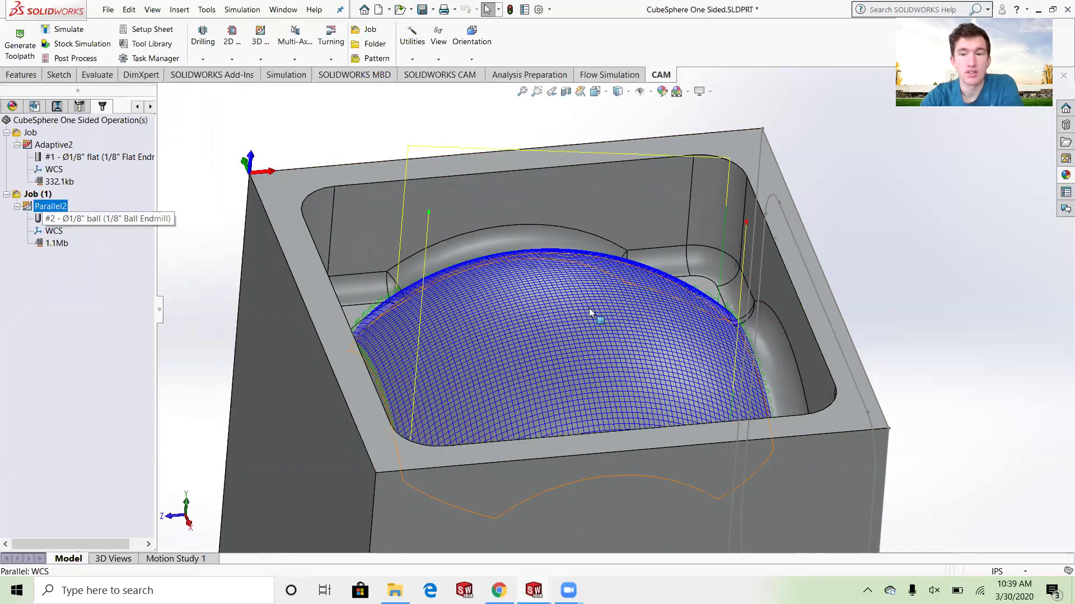
scroll(594, 313, "up", 3)
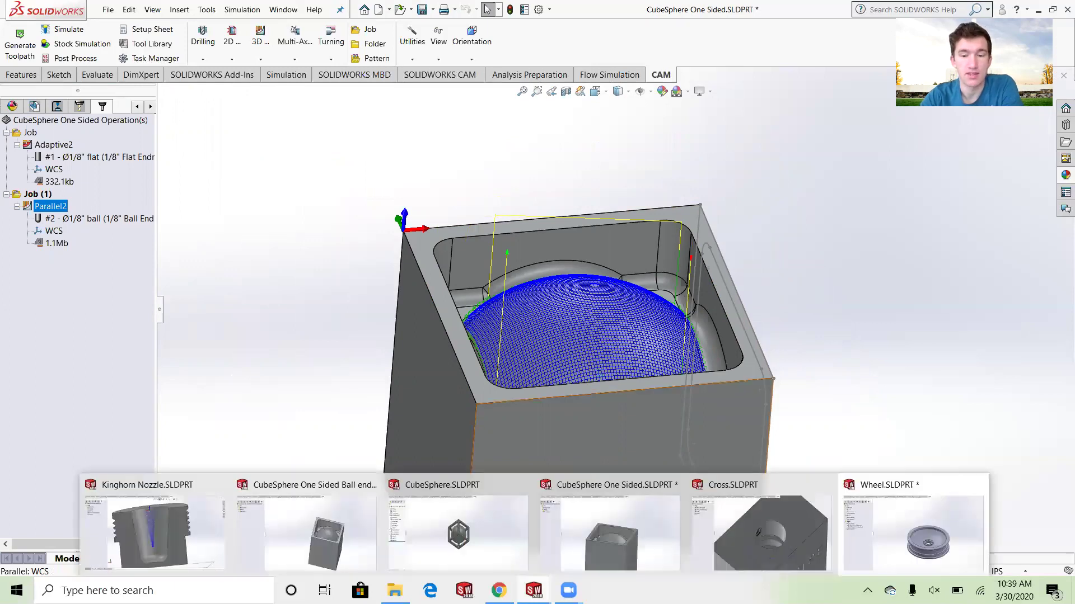
mouse_move(534, 590)
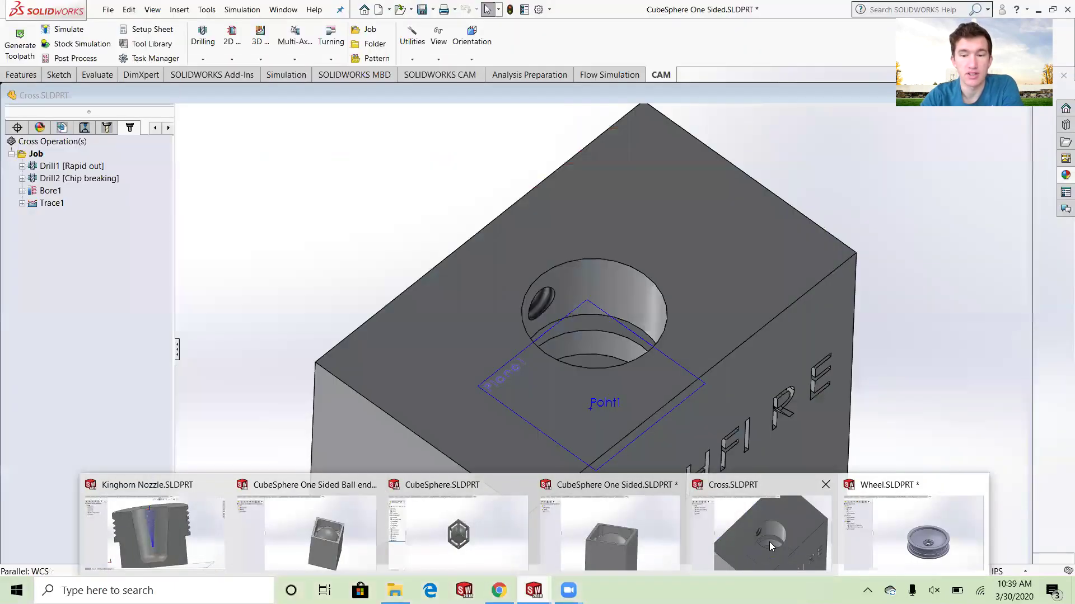
left_click(769, 542)
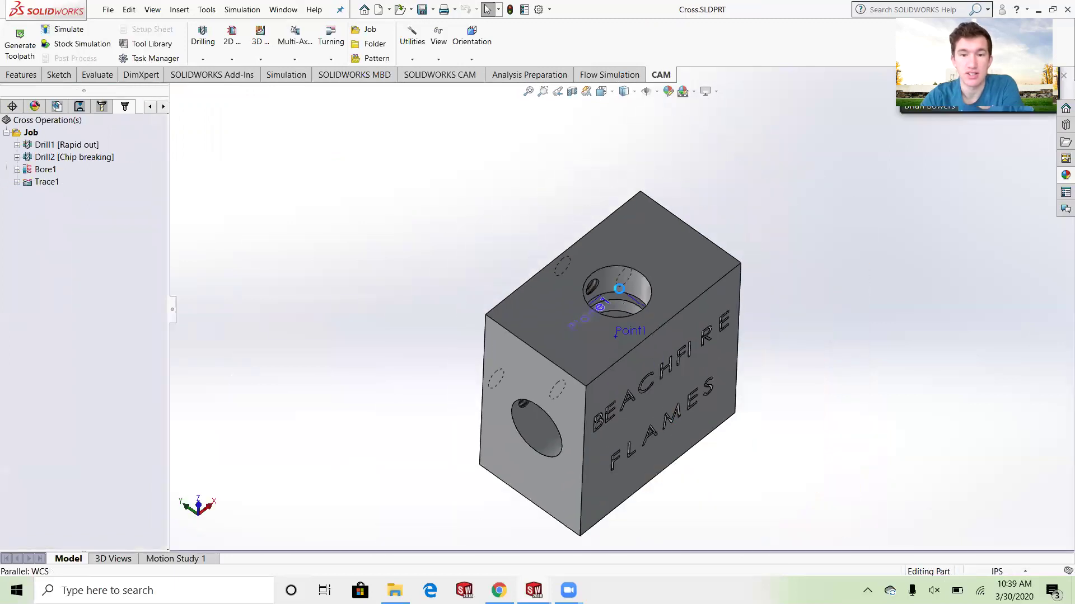
Inspect the stepped hole in the top face and cut a section view of the part along the Front Plane.
scroll(622, 319, "down", 5)
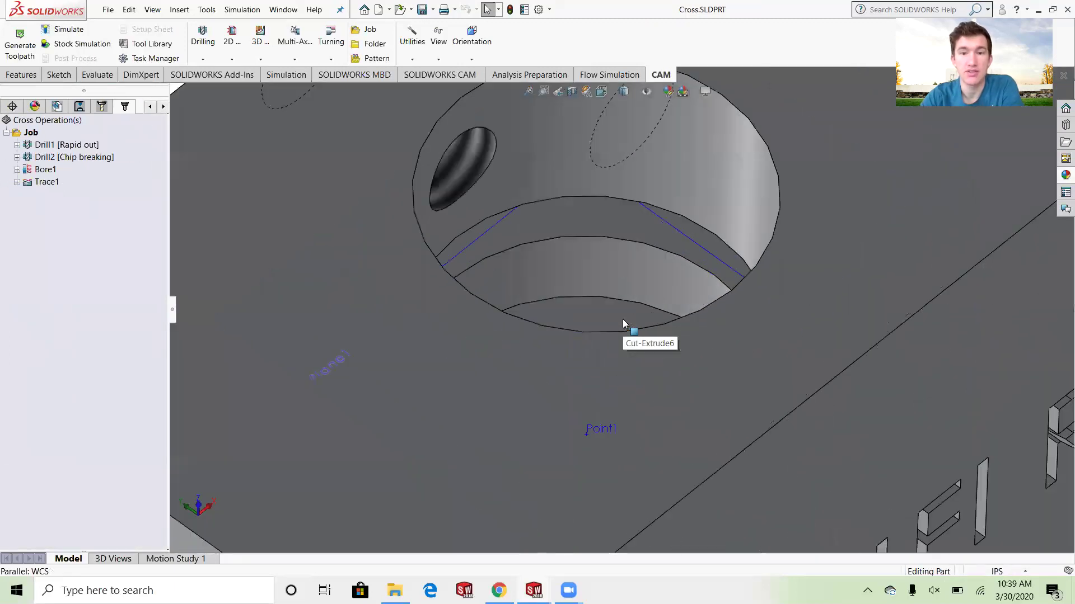
scroll(609, 249, "up", 4)
scroll(605, 240, "down", 4)
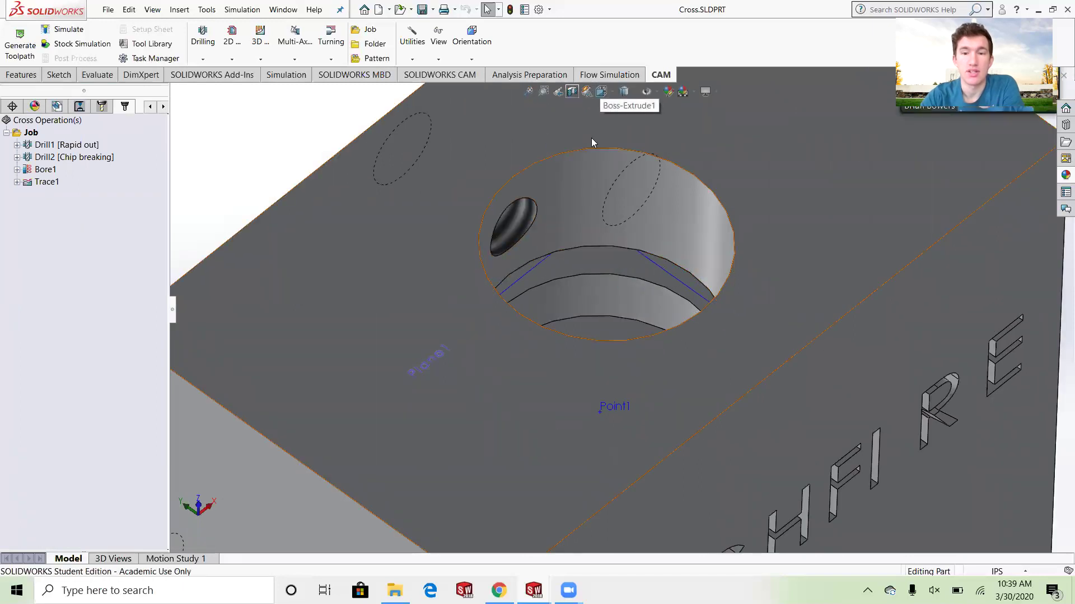
scroll(689, 334, "up", 6)
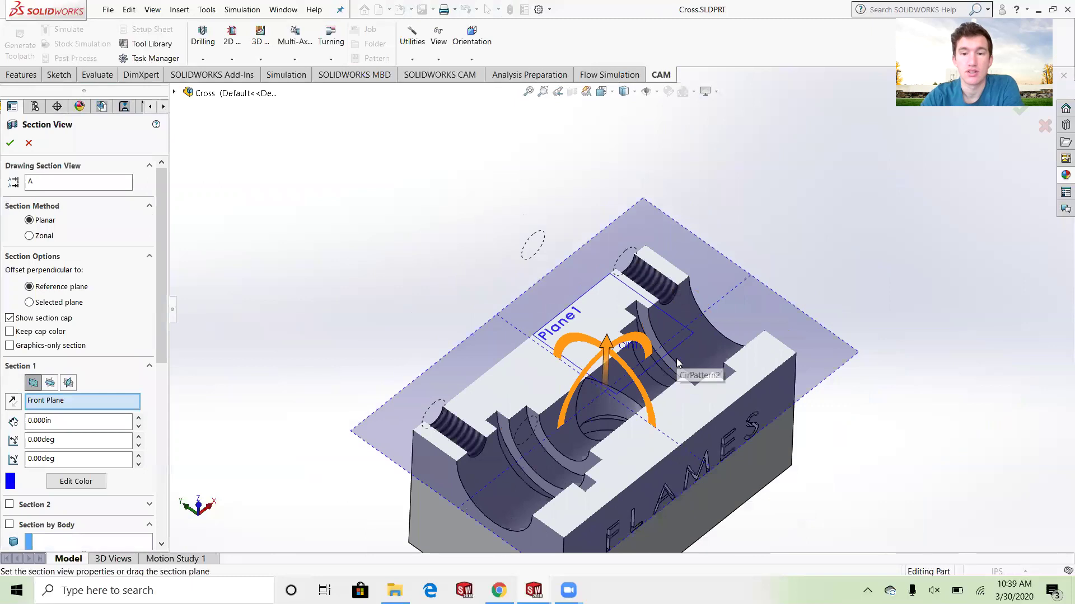
left_click(10, 143)
Examine the sectioned bore's internal grooves and shoulders up close and from directly above.
scroll(664, 323, "down", 6)
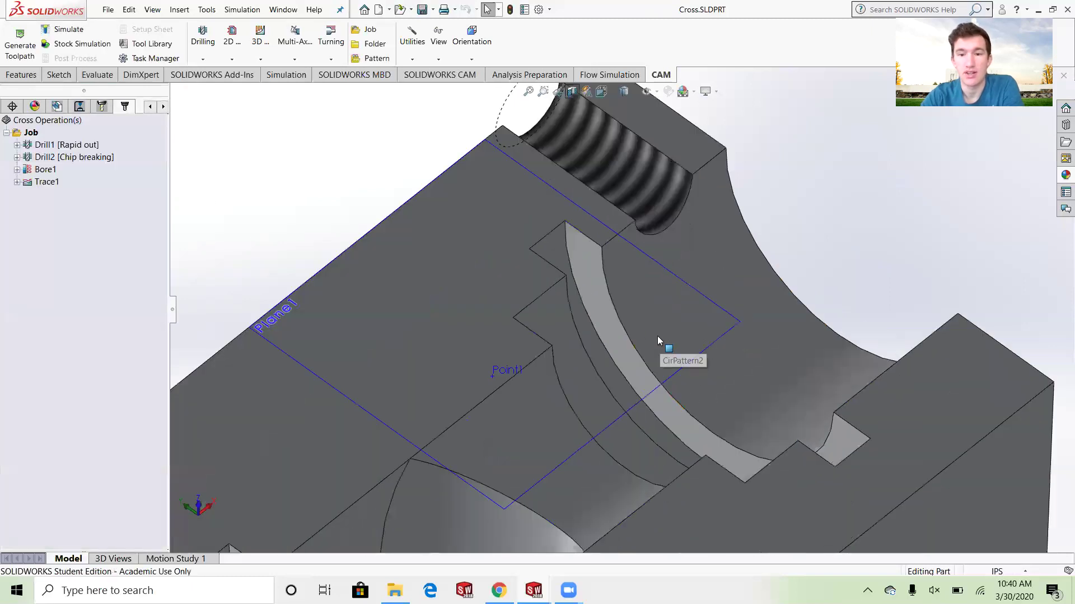
scroll(681, 382, "up", 3)
middle_click_drag(656, 361, 636, 460)
scroll(631, 367, "up", 3)
scroll(630, 367, "down", 4)
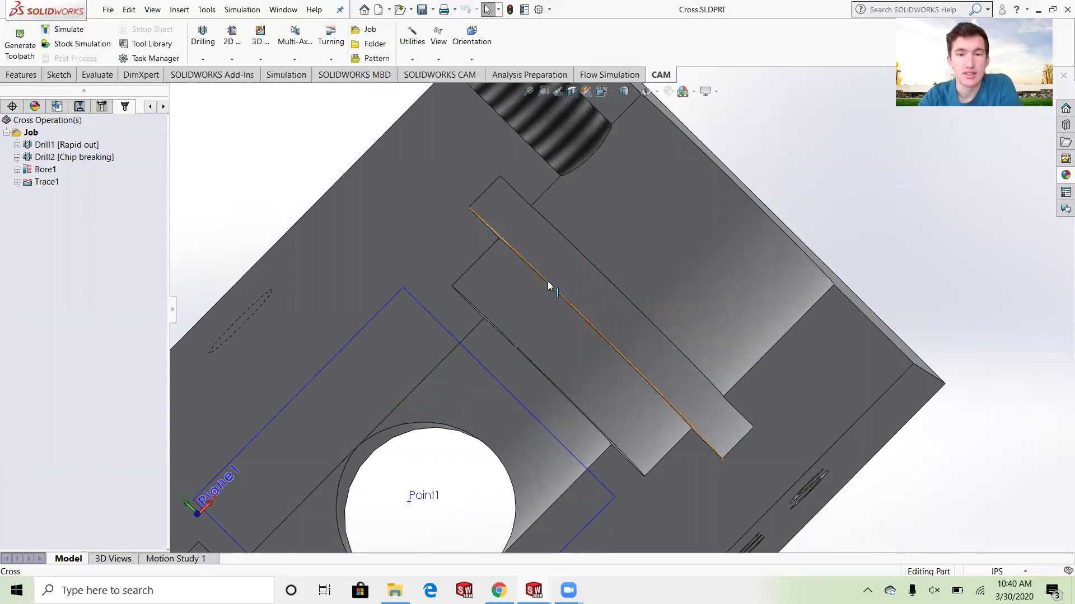
scroll(593, 315, "up", 5)
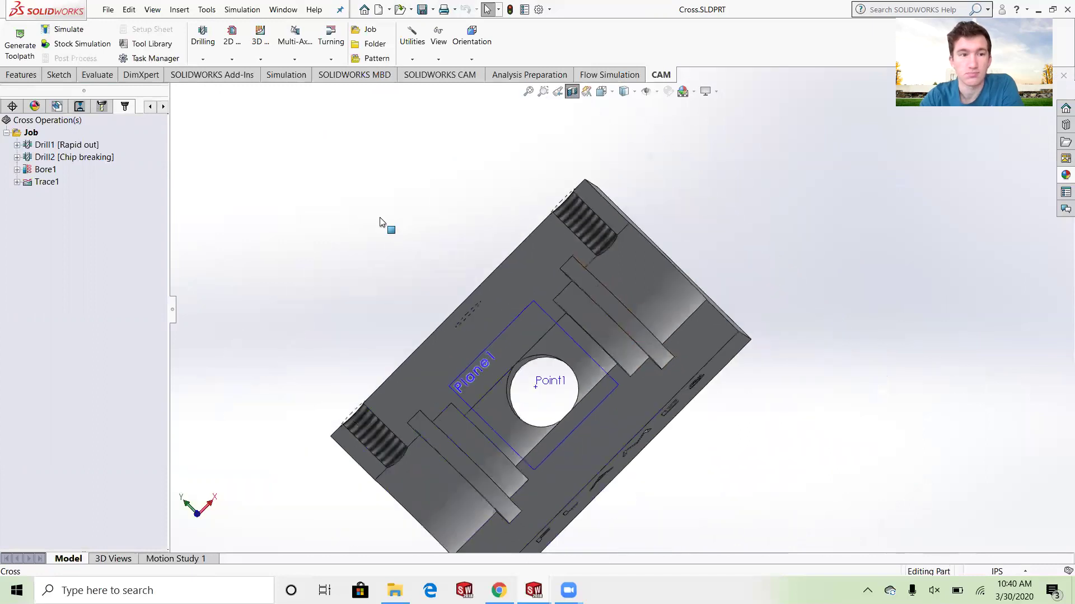
Turn off the section view and look down into the stepped hole in the top face at an angle.
left_click(571, 92)
scroll(554, 347, "up", 4)
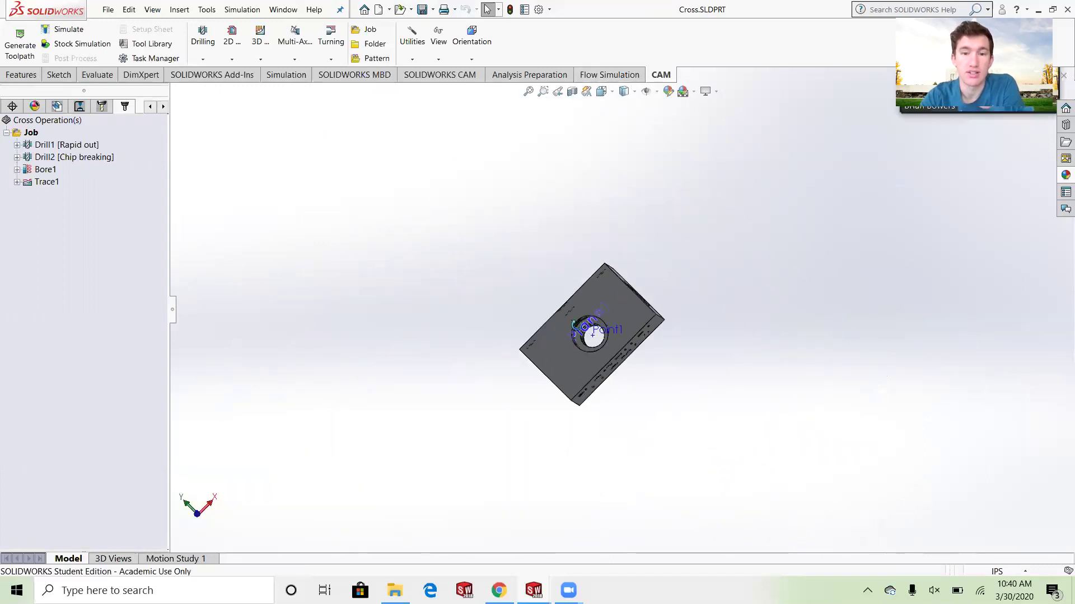
middle_click_drag(549, 359, 621, 302)
scroll(582, 309, "down", 8)
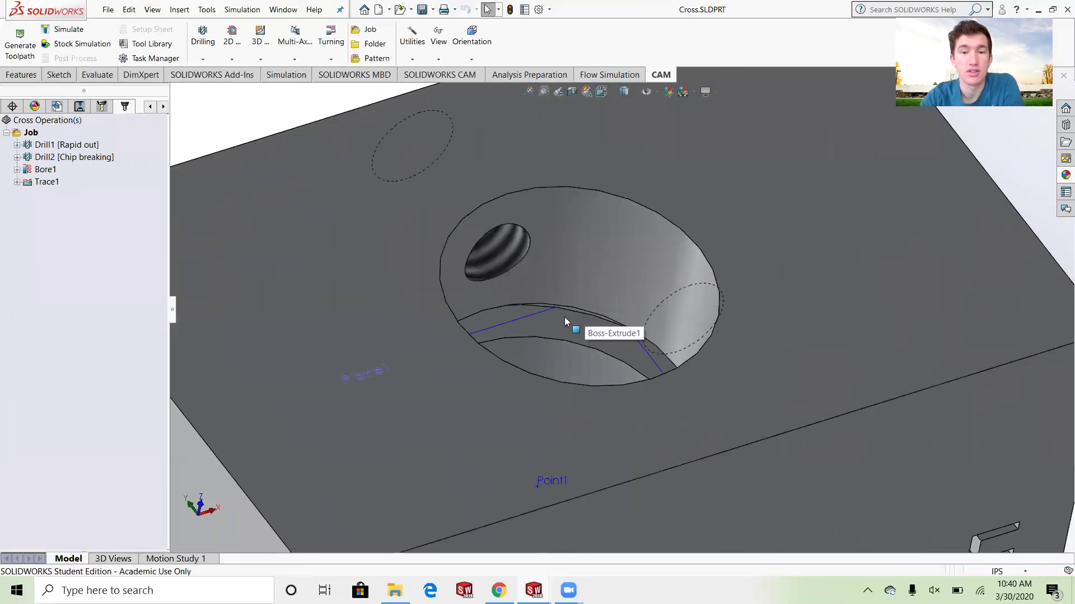
Display the toolpaths of the Drill1, Drill2 and Bore1 operations in the top hole one after another.
left_click(67, 146)
scroll(607, 371, "up", 5)
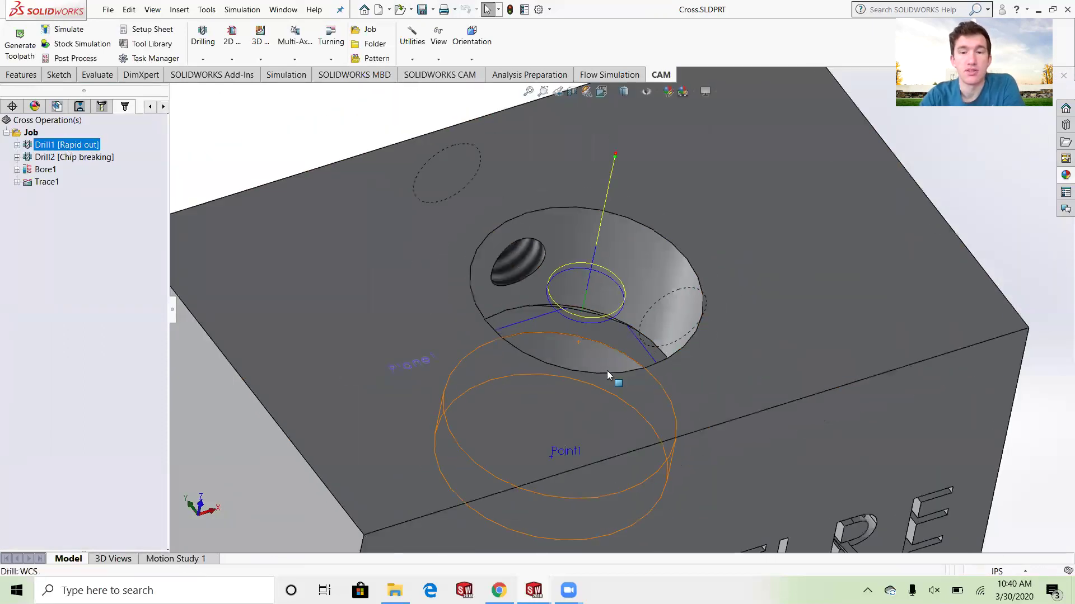
middle_click_drag(616, 335, 618, 317)
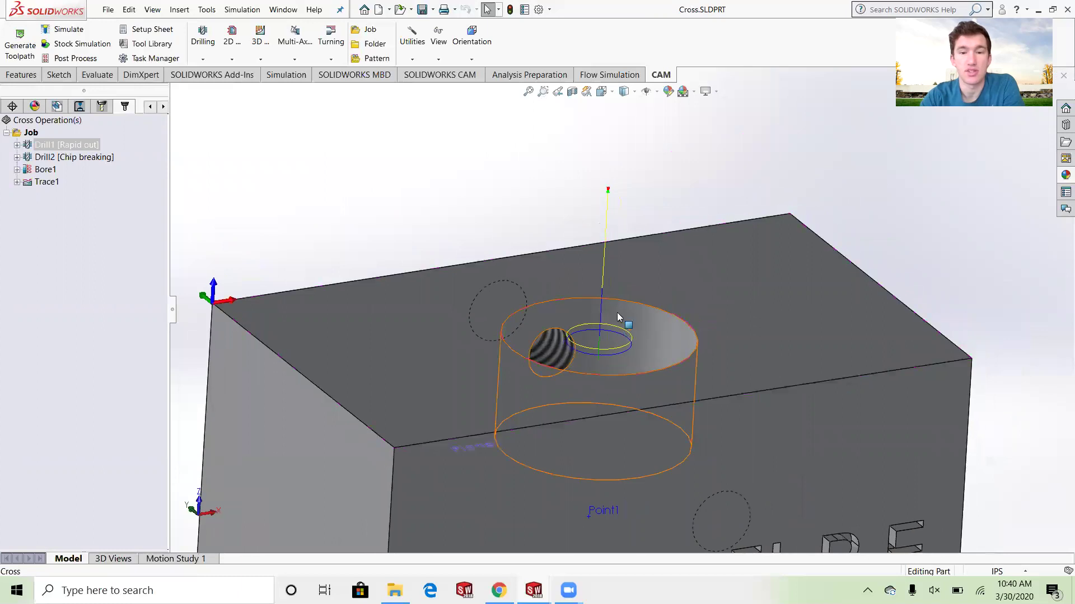
left_click(86, 158)
scroll(641, 402, "up", 5)
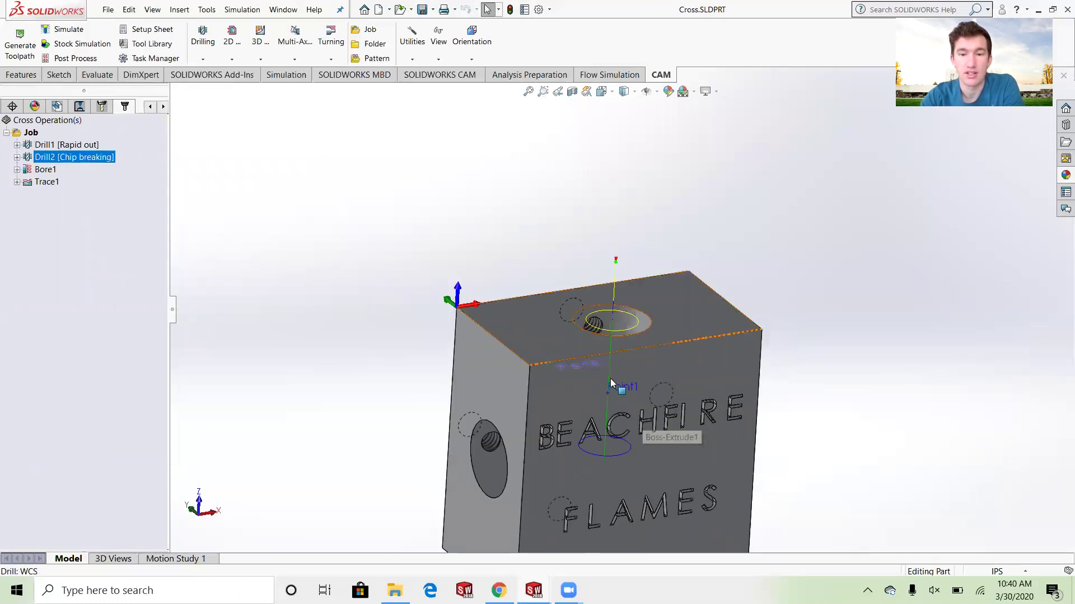
left_click(49, 170)
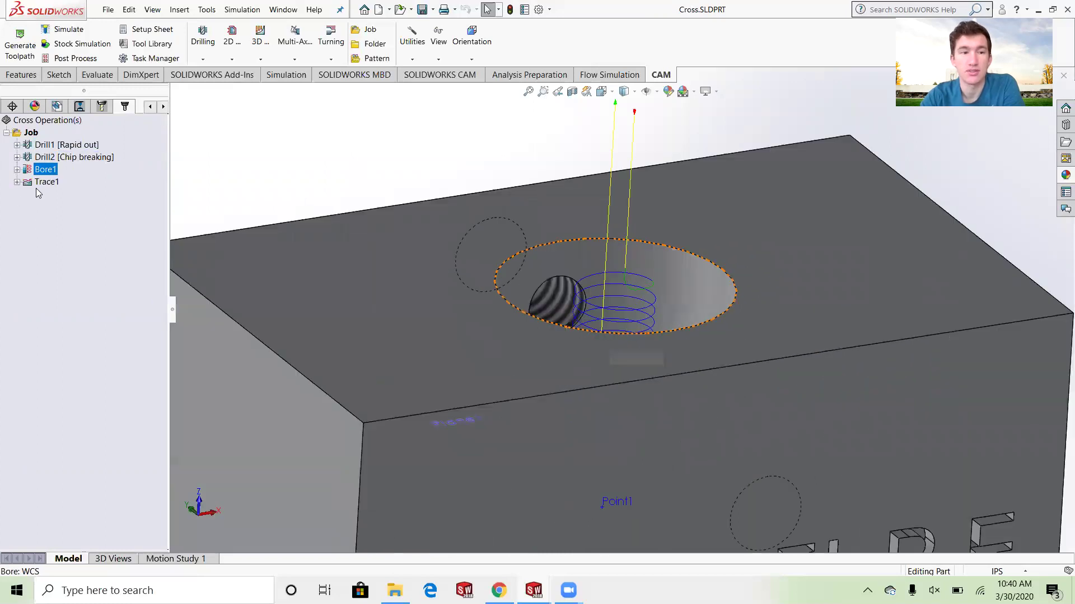
Display the Trace1 toolpath and inspect its circular pass and lead moves inside the hole's groove.
left_click(45, 182)
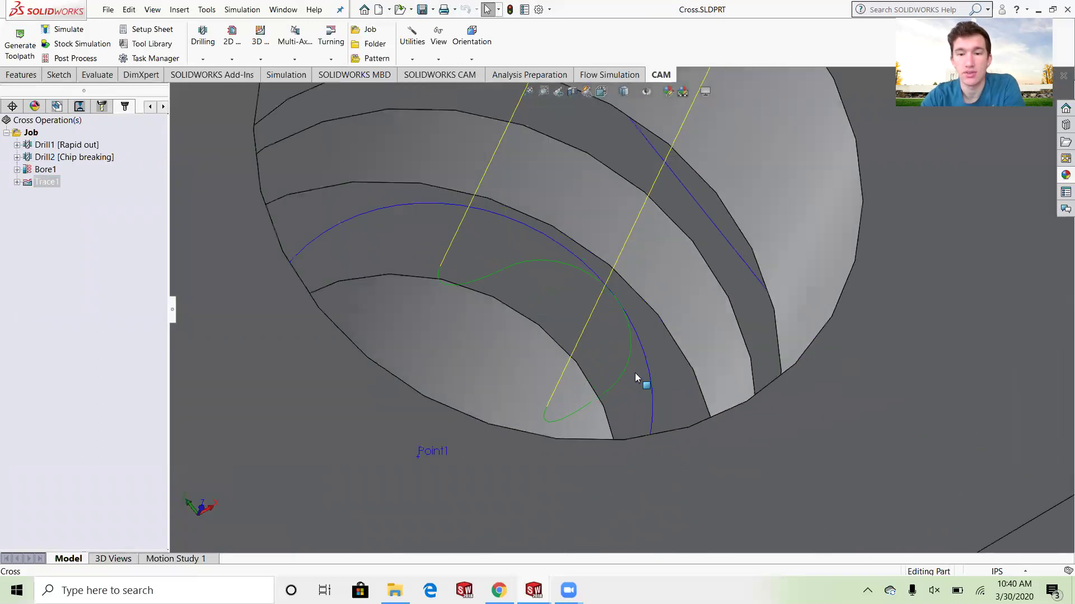
scroll(626, 354, "up", 1)
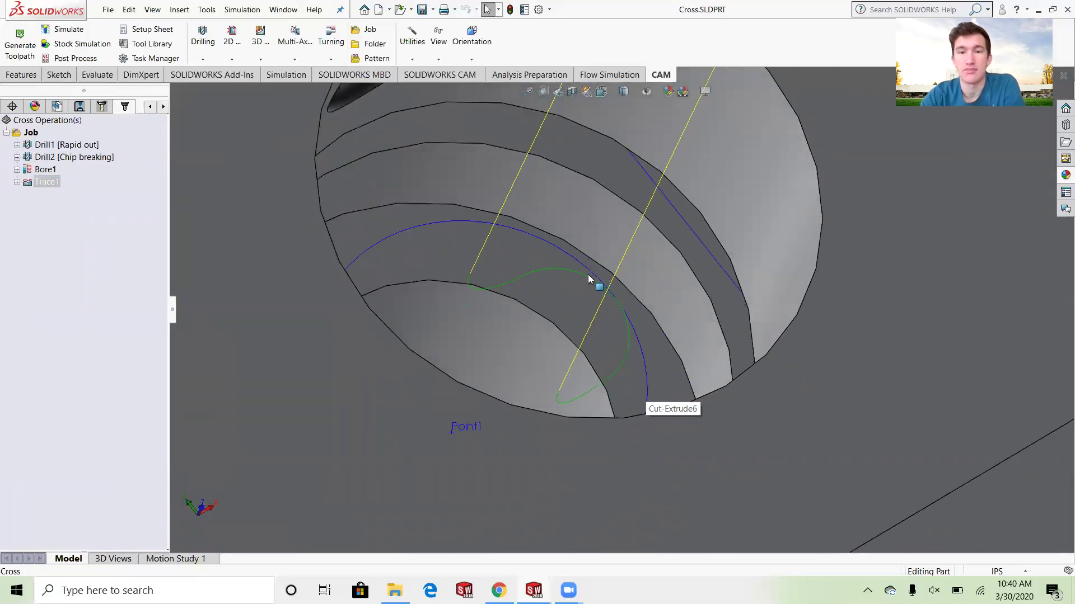
scroll(589, 278, "up", 5)
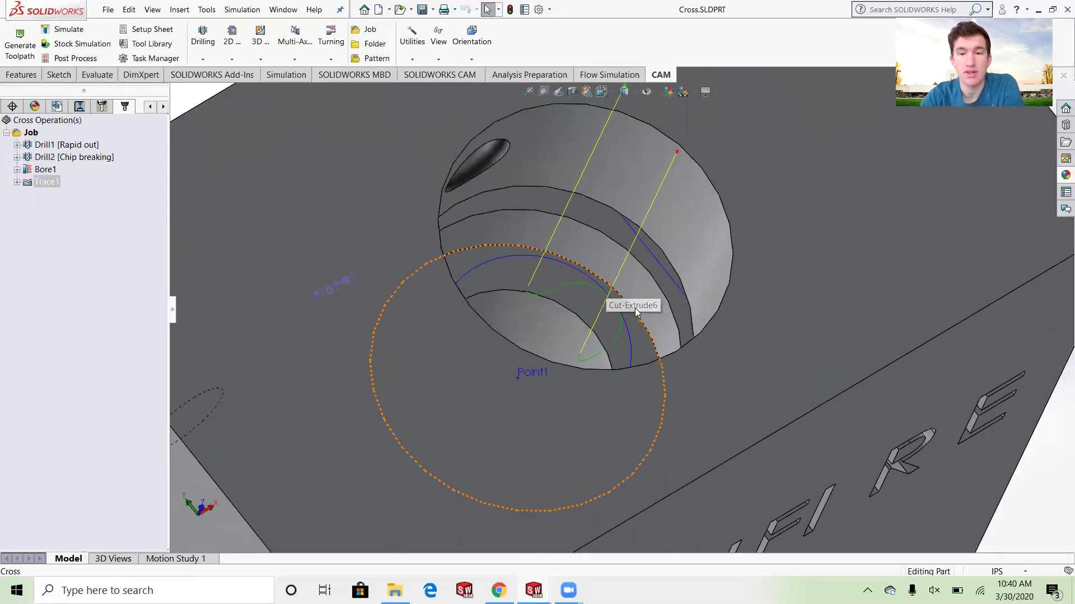
scroll(613, 324, "down", 1)
scroll(610, 334, "up", 2)
scroll(593, 335, "down", 1)
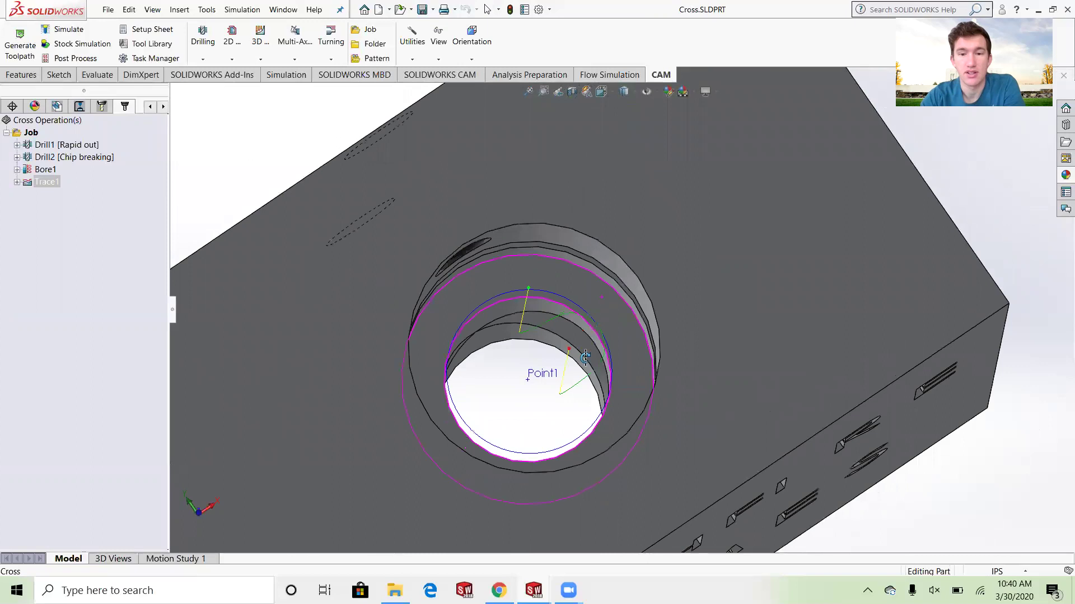
scroll(590, 335, "up", 2)
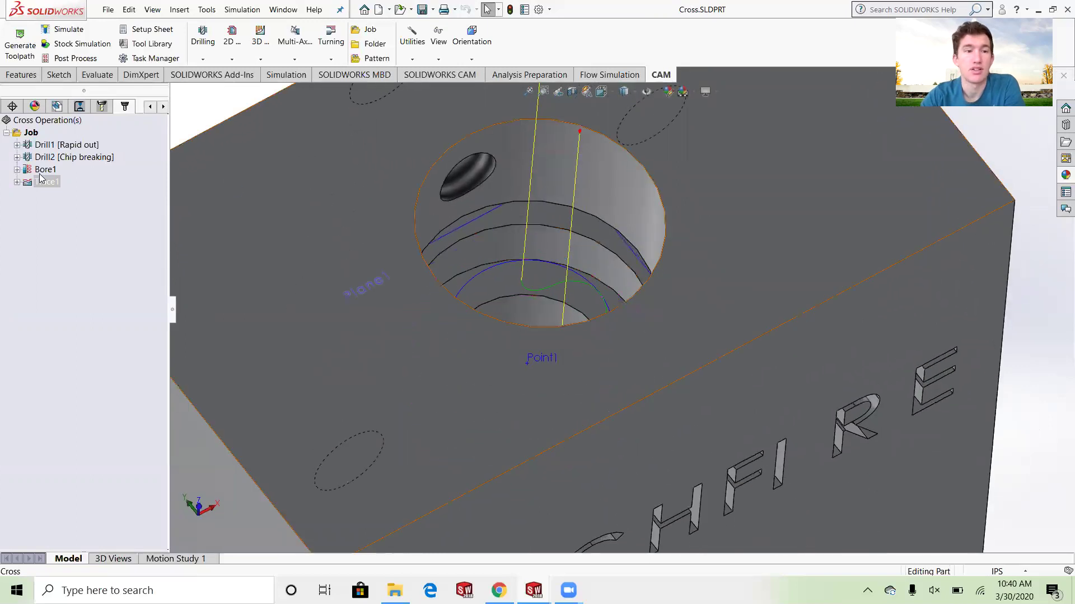
List the Trace1 operation's tool, review the 1/2" flat tool's definition and shape, and close it.
left_click(17, 183)
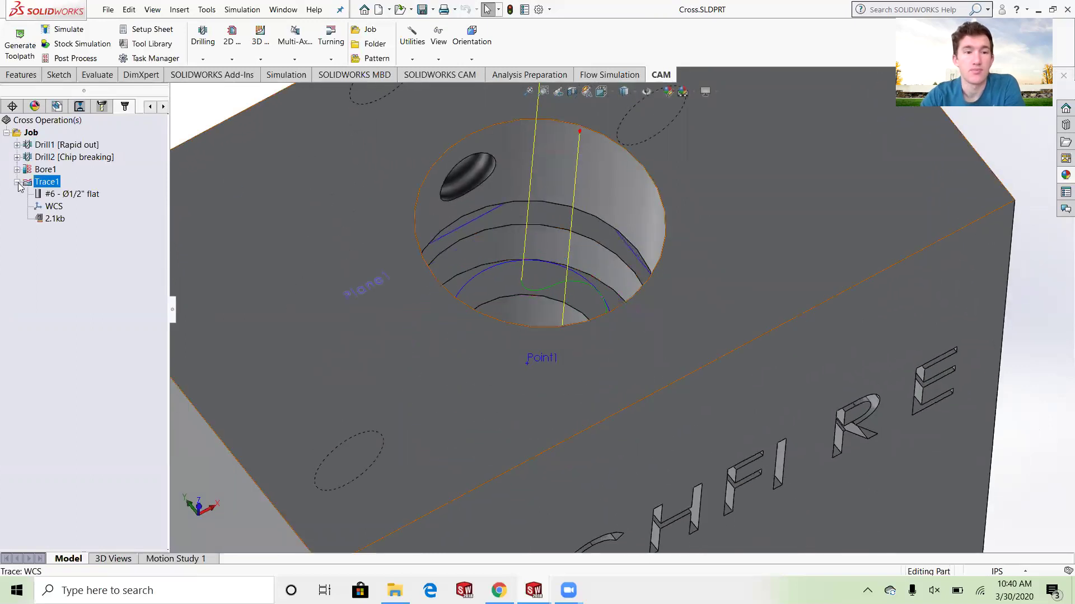
right_click(46, 196)
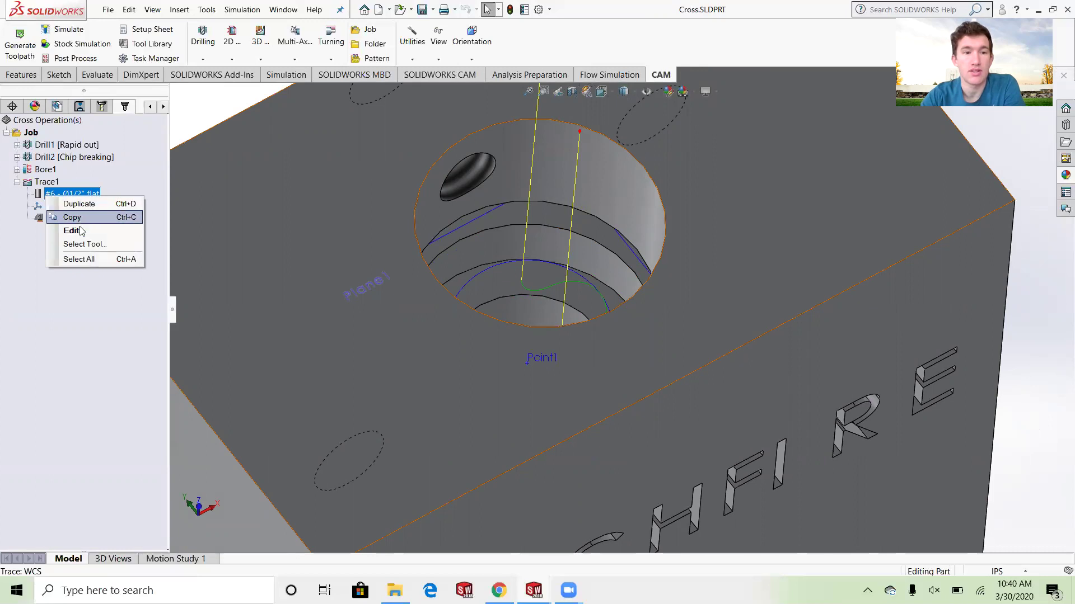
left_click(81, 231)
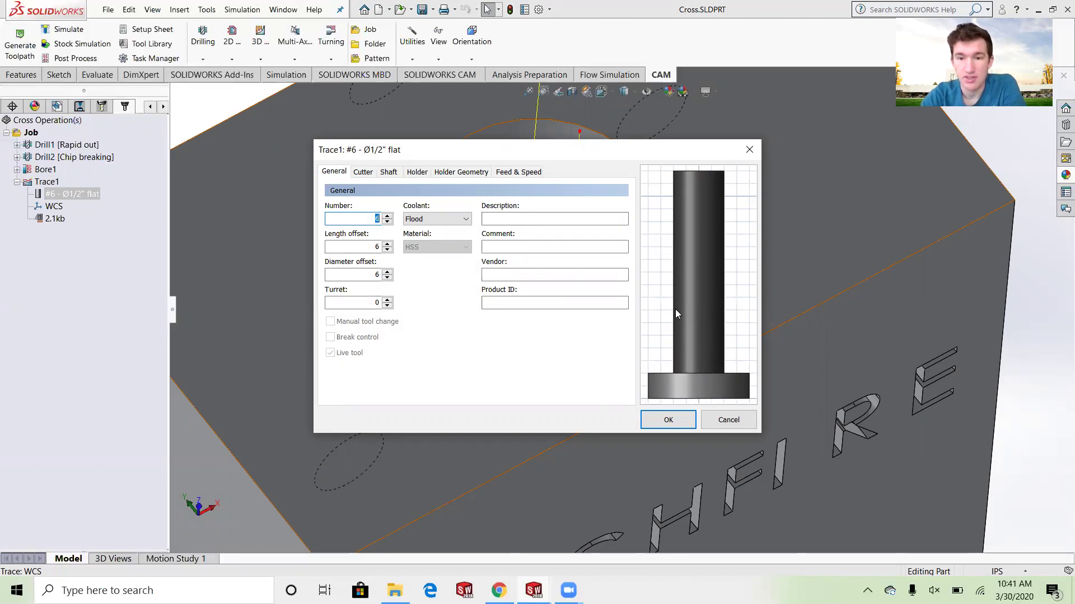
left_click(669, 421)
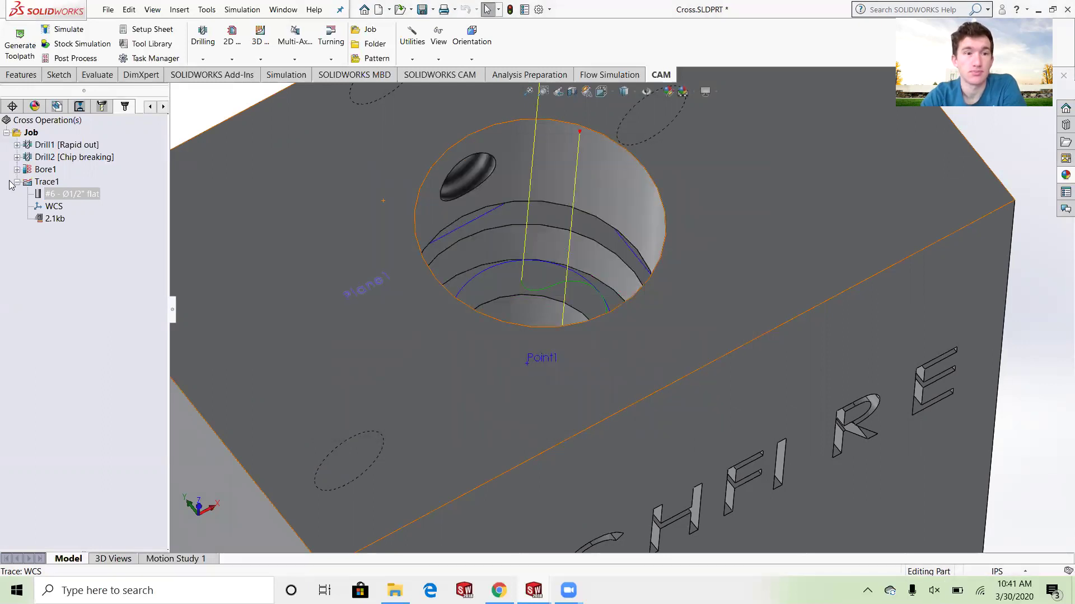
Open the Trace1 operation for editing and examine its selected contour and the groove inside the top hole.
right_click(27, 187)
left_click(53, 194)
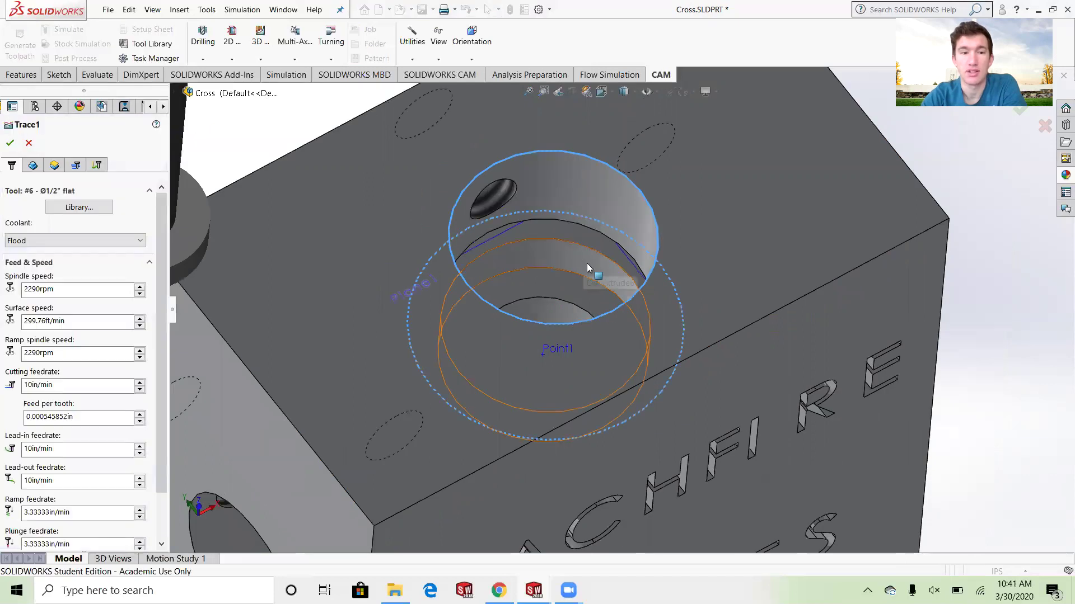
scroll(610, 252, "down", 5)
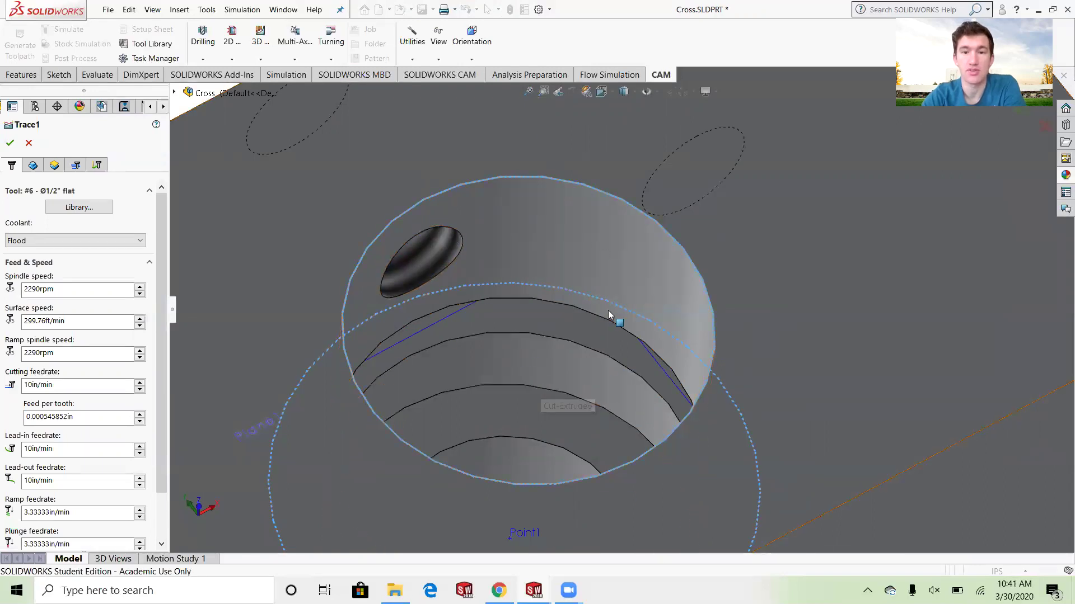
middle_click_drag(641, 350, 607, 206)
middle_click_drag(662, 363, 627, 349)
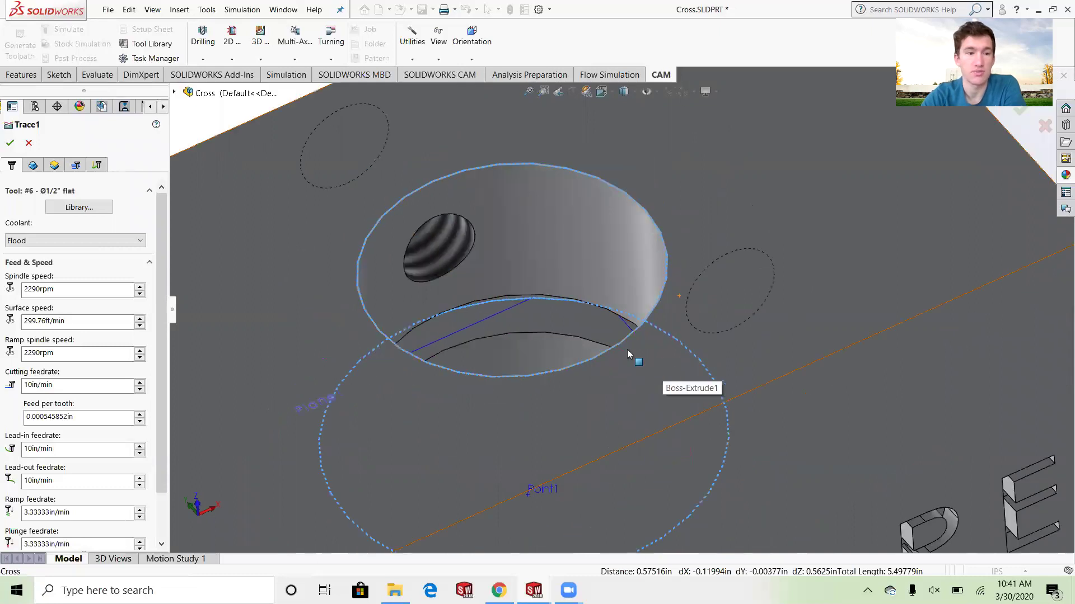
Review Trace1's pass settings and its linking and lead-in/lead-out settings, and close the operation.
left_click(73, 169)
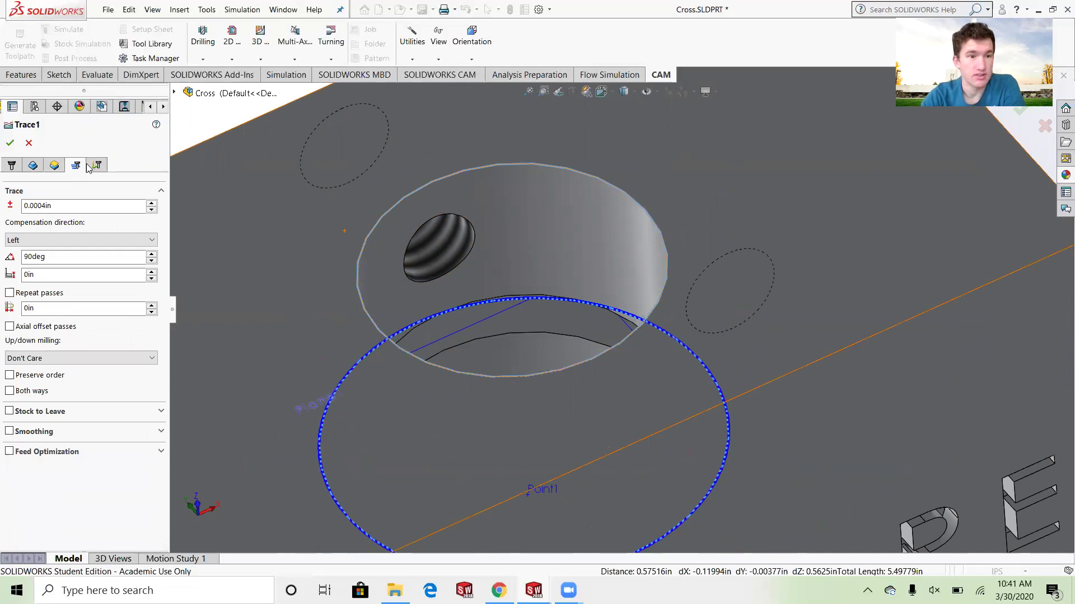
left_click(98, 166)
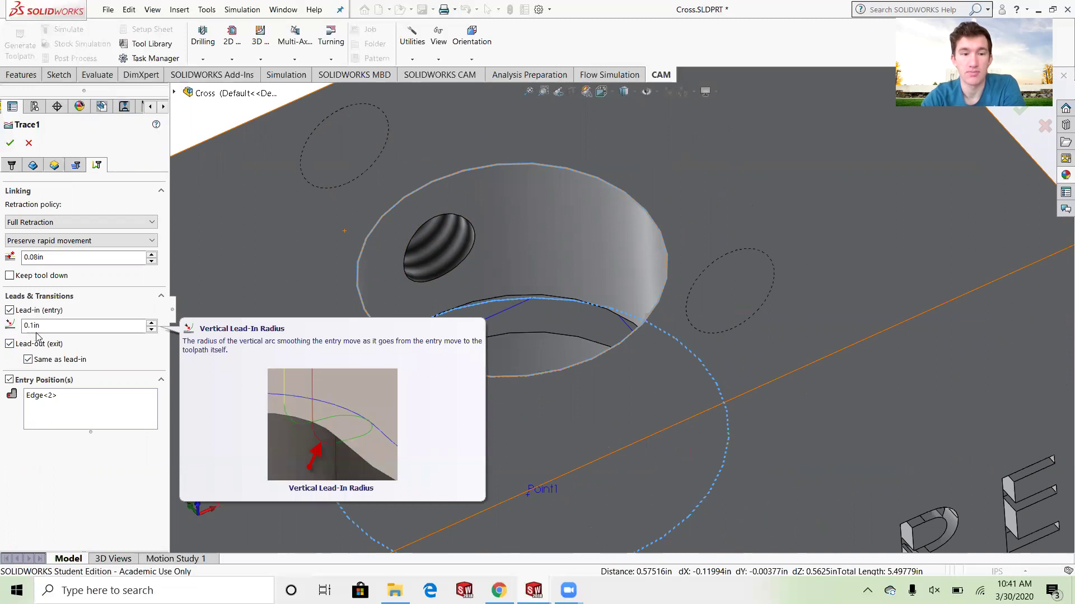
key("Return")
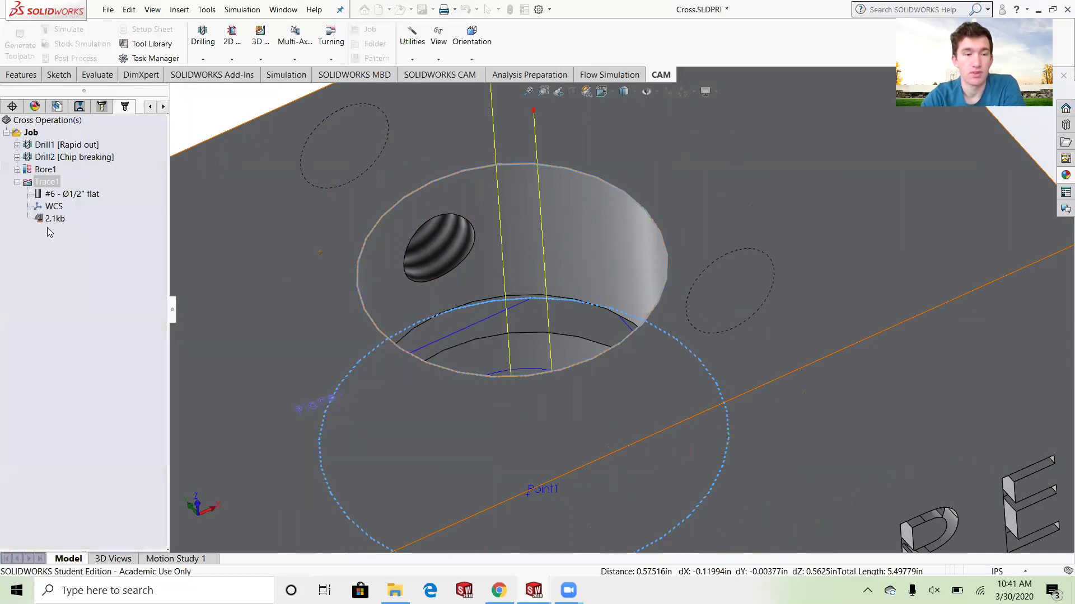
Run the stock simulation for the whole Job at a reduced playback speed, viewing the top hole up close.
left_click(31, 132)
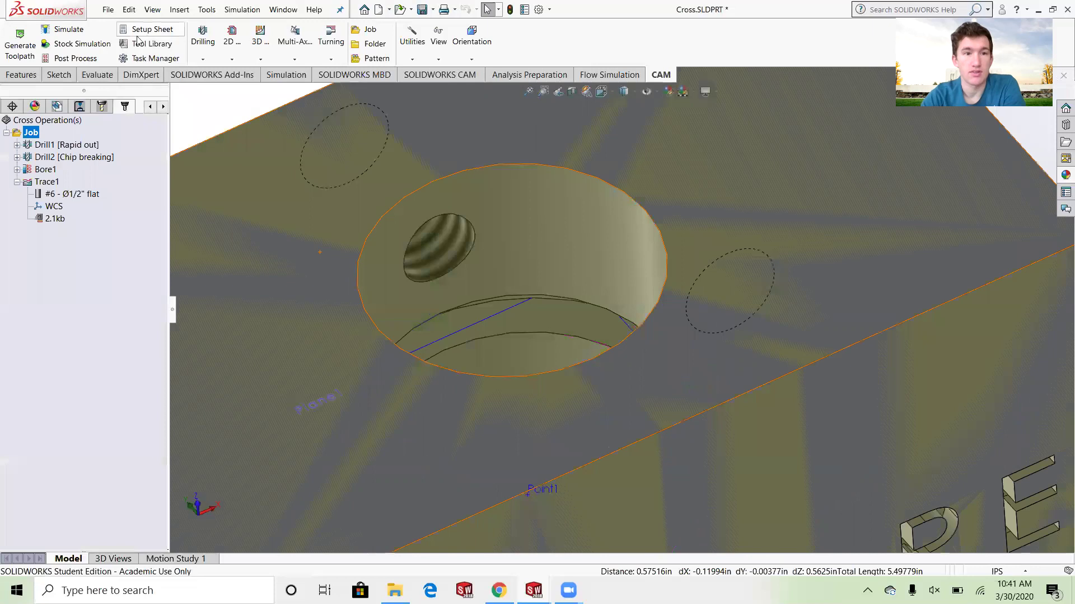
left_click(84, 44)
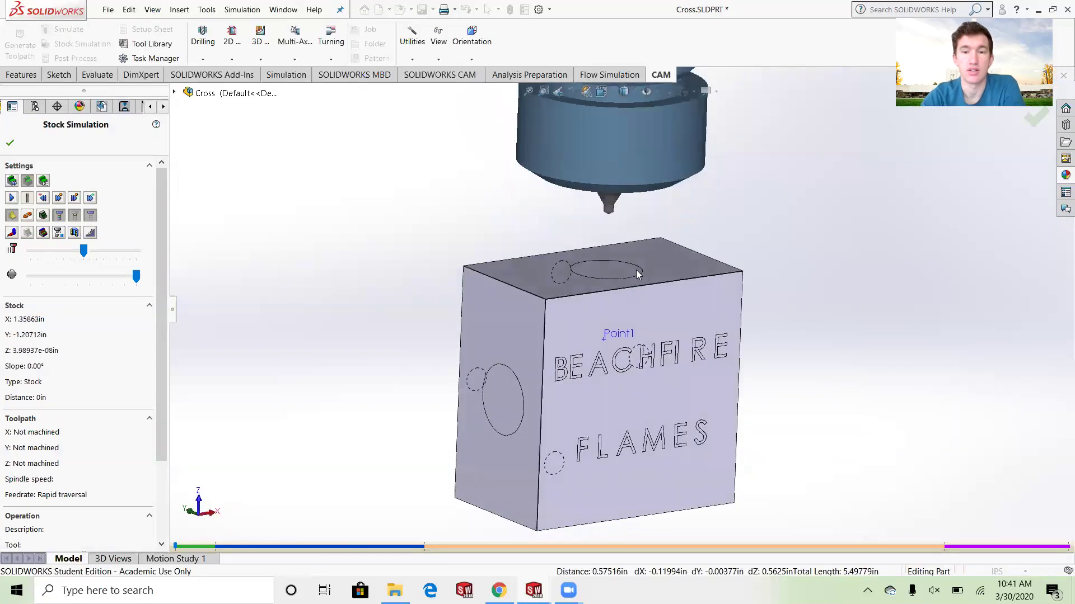
scroll(637, 309, "down", 5)
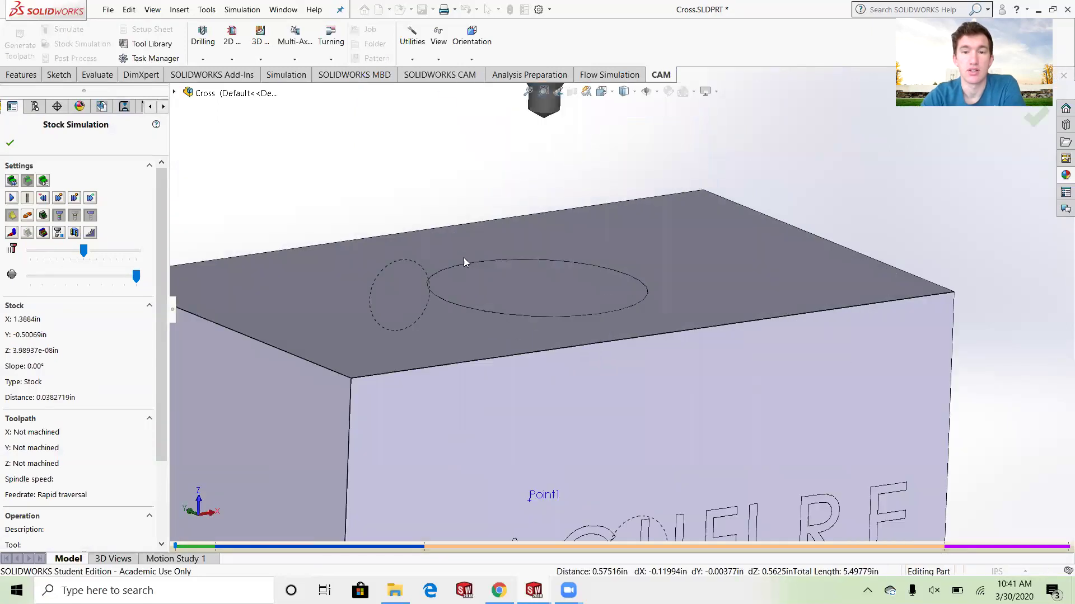
left_click(63, 250)
left_click(11, 198)
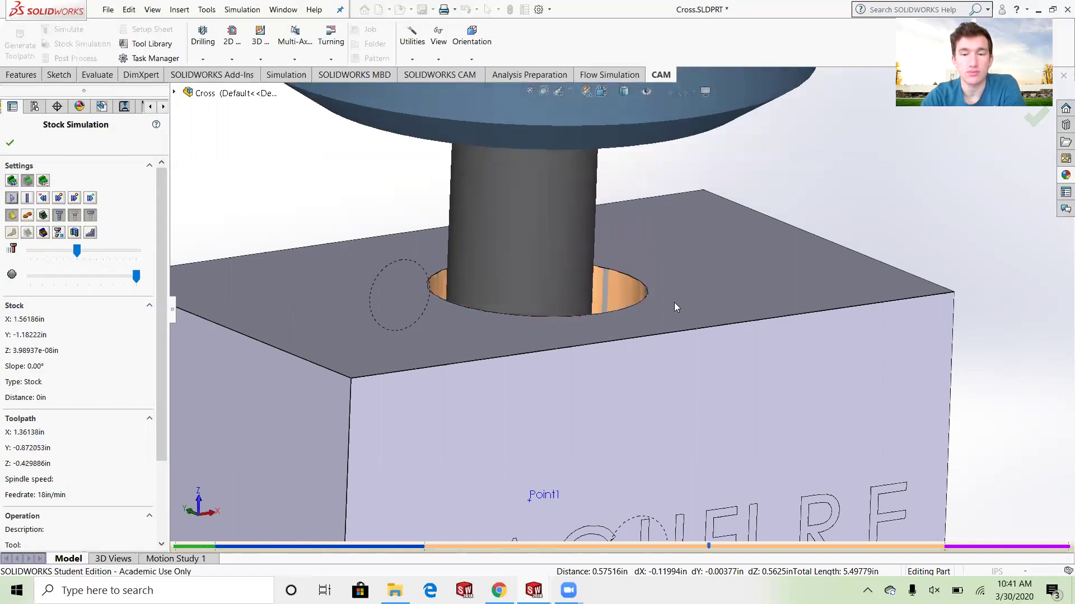
left_click(36, 251)
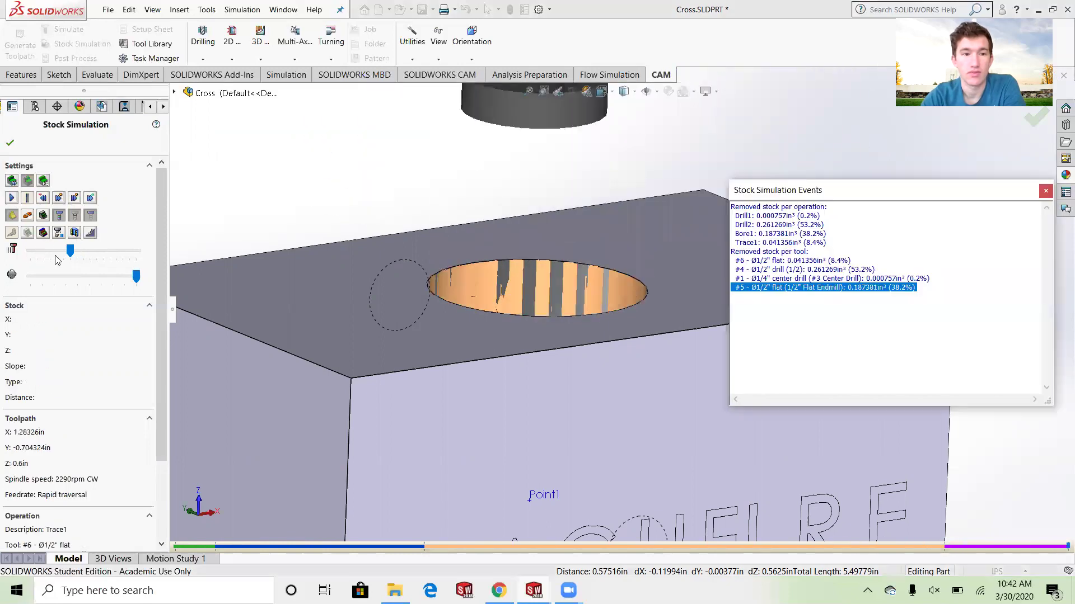
Dismiss the simulation events and inspect the machined walls, groove and steps inside the simulated top hole.
left_click(1045, 192)
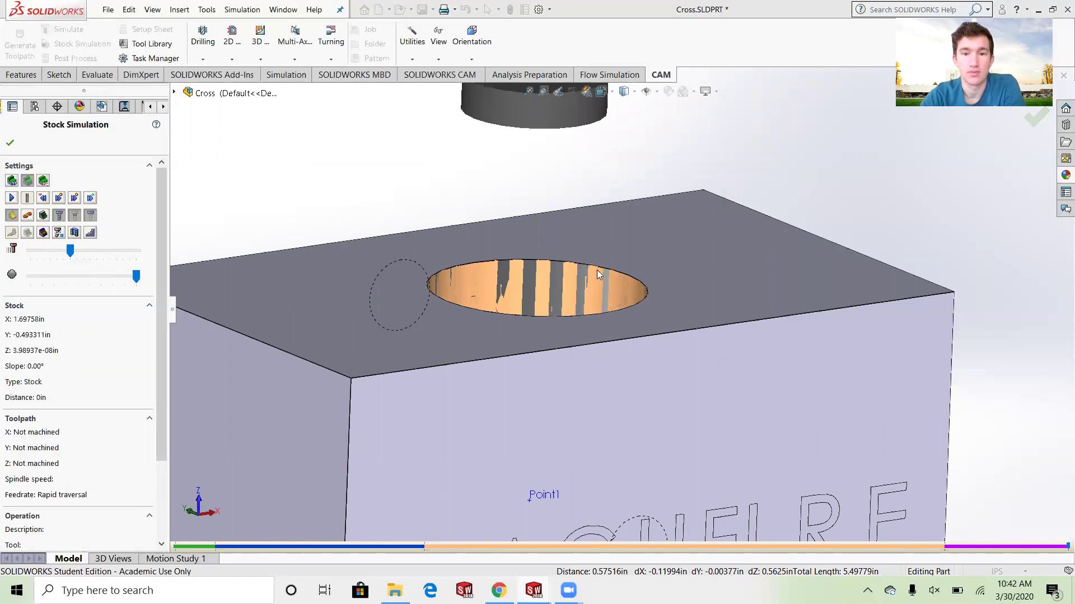
middle_click_drag(596, 270, 663, 410)
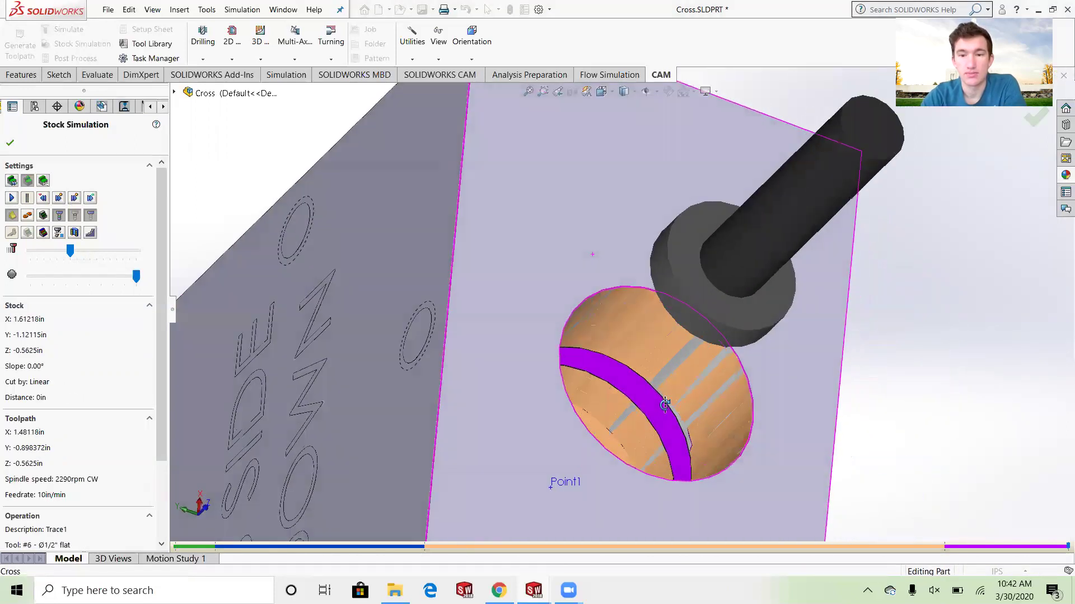
scroll(663, 410, "down", 8)
scroll(611, 393, "up", 10)
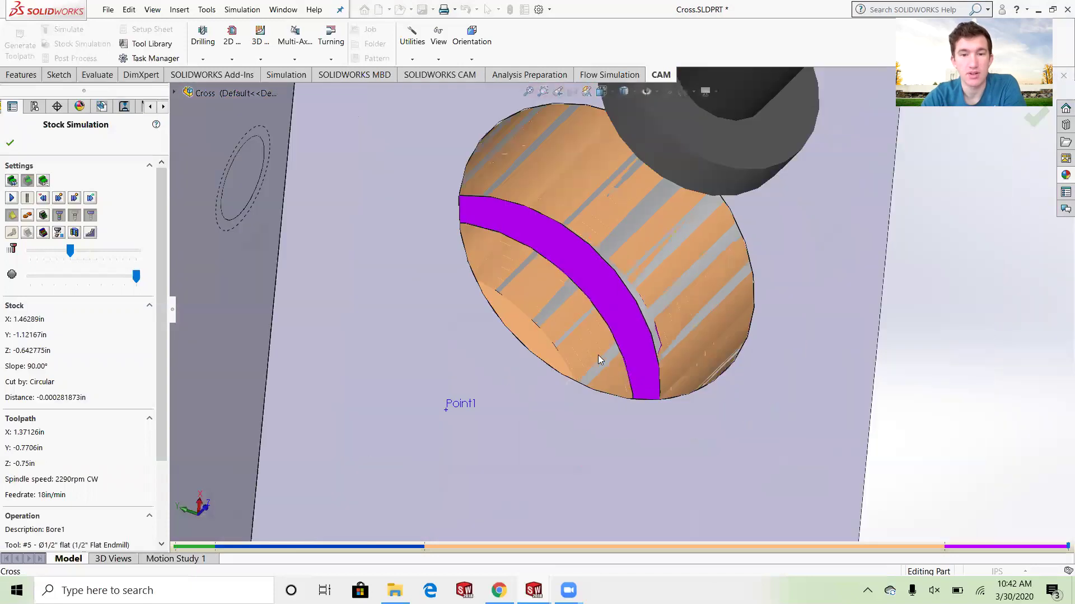
middle_click_drag(598, 355, 512, 287)
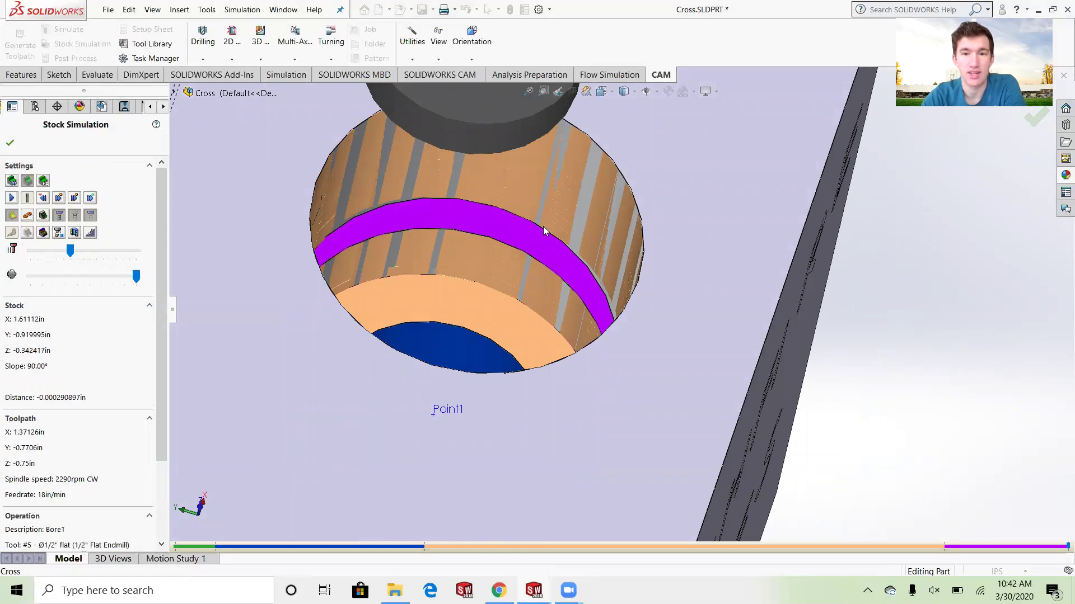
scroll(548, 235, "up", 8)
scroll(587, 275, "down", 8)
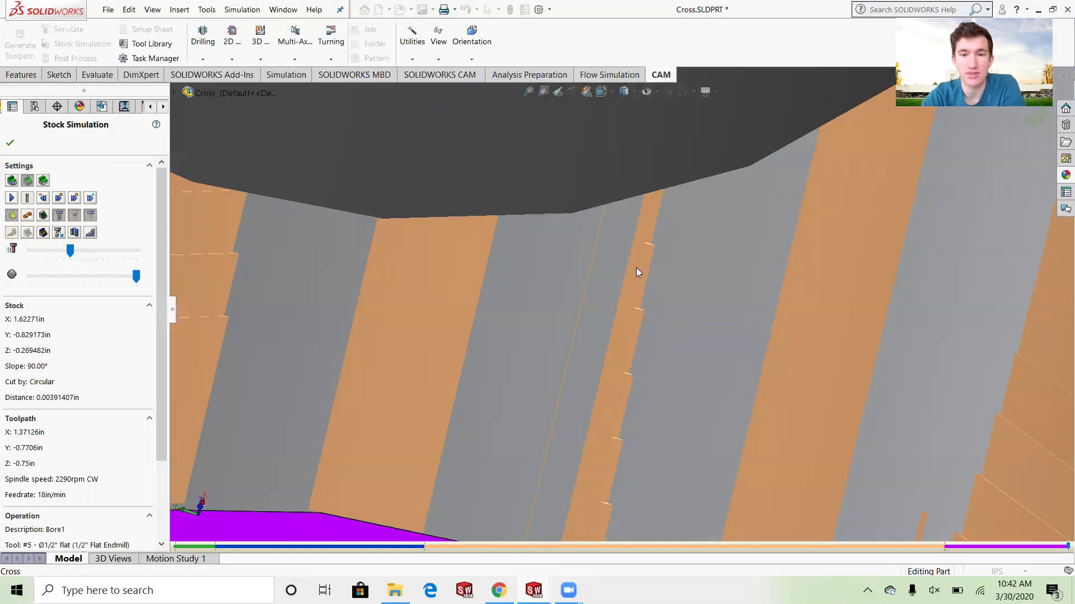
scroll(528, 364, "down", 2)
scroll(588, 368, "up", 10)
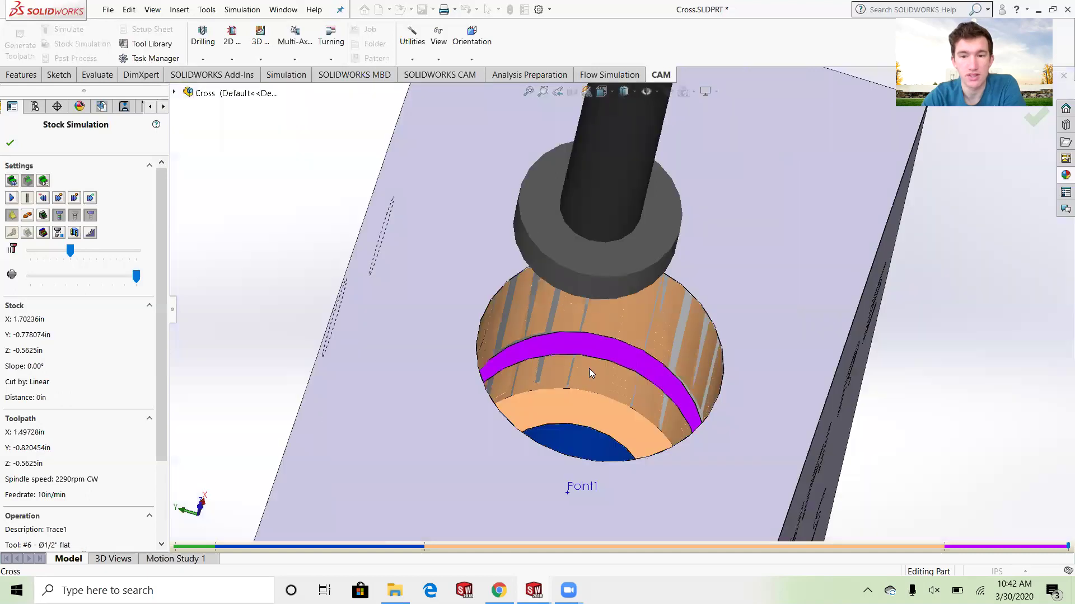
View the whole simulated block with the tool above its top hole and exit the stock simulation.
middle_click_drag(604, 411, 585, 303)
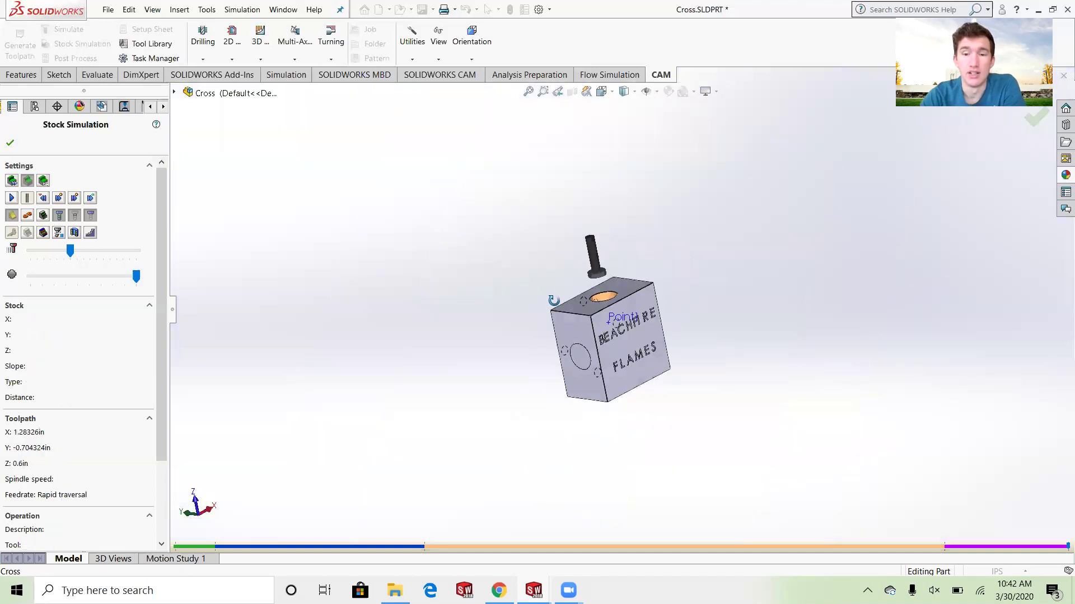
scroll(582, 297, "down", 10)
scroll(468, 286, "up", 10)
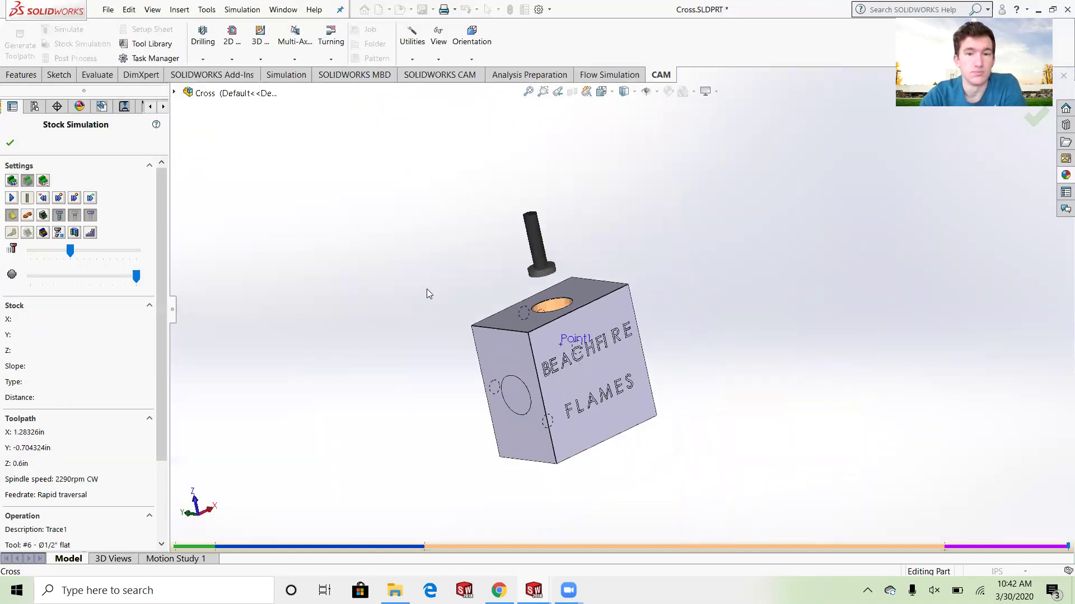
scroll(427, 289, "down", 6)
scroll(765, 219, "up", 3)
scroll(909, 241, "down", 3)
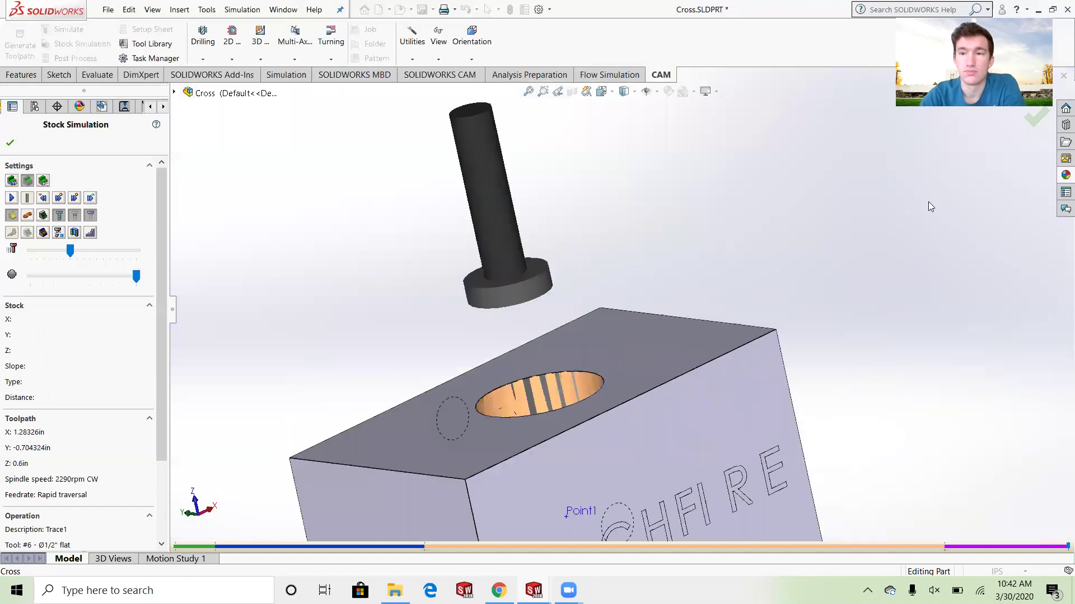
left_click(1036, 117)
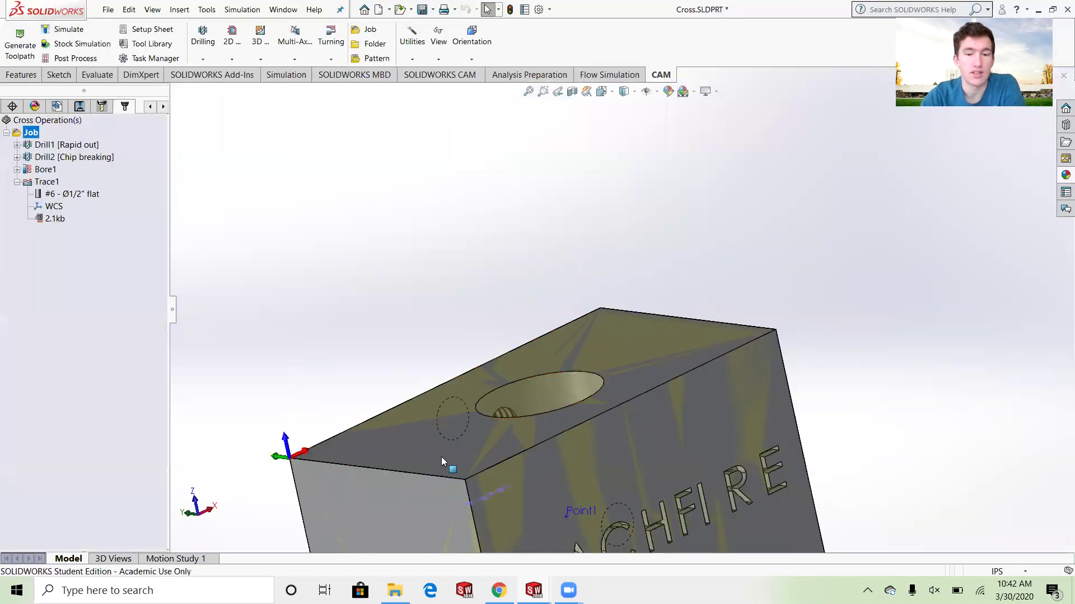
Switch to the Wheel part and look at the rim and hub with the 2D Chamfer5 toolpath.
mouse_move(533, 590)
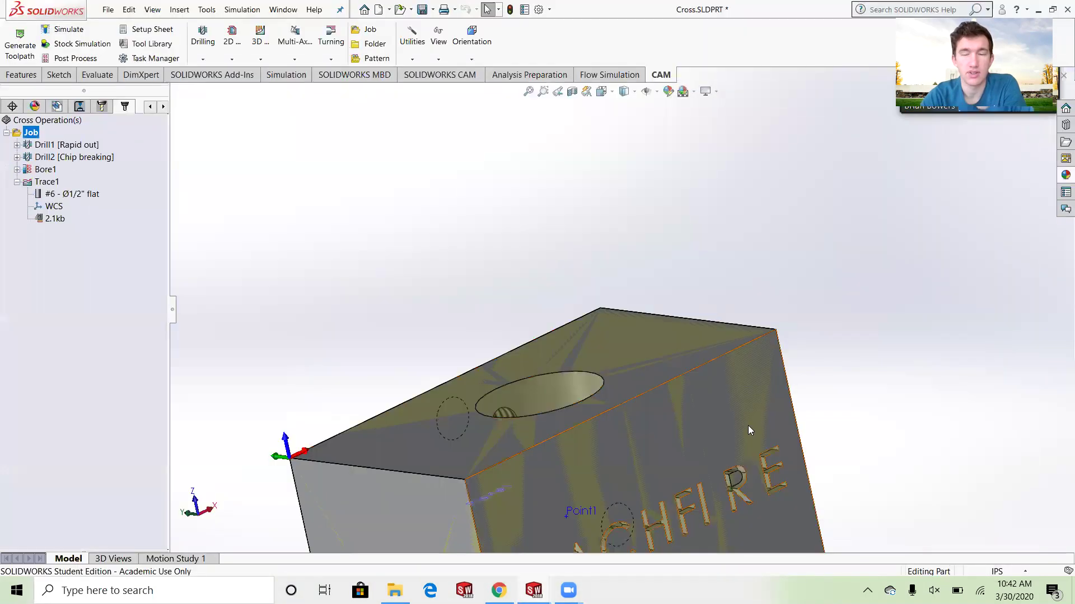
key("ctrl+Tab")
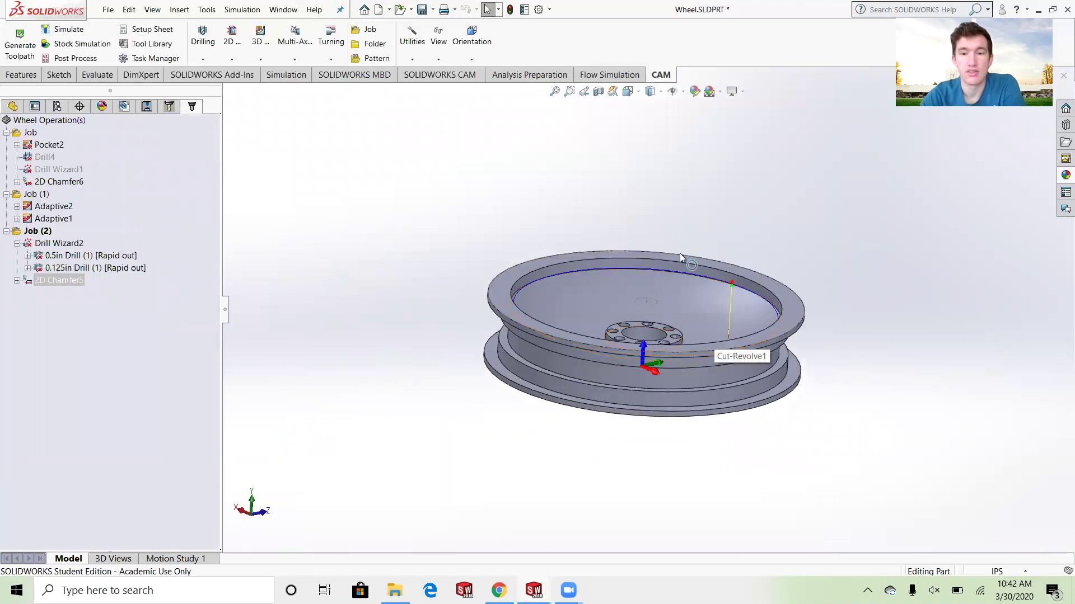
scroll(680, 253, "down", 3)
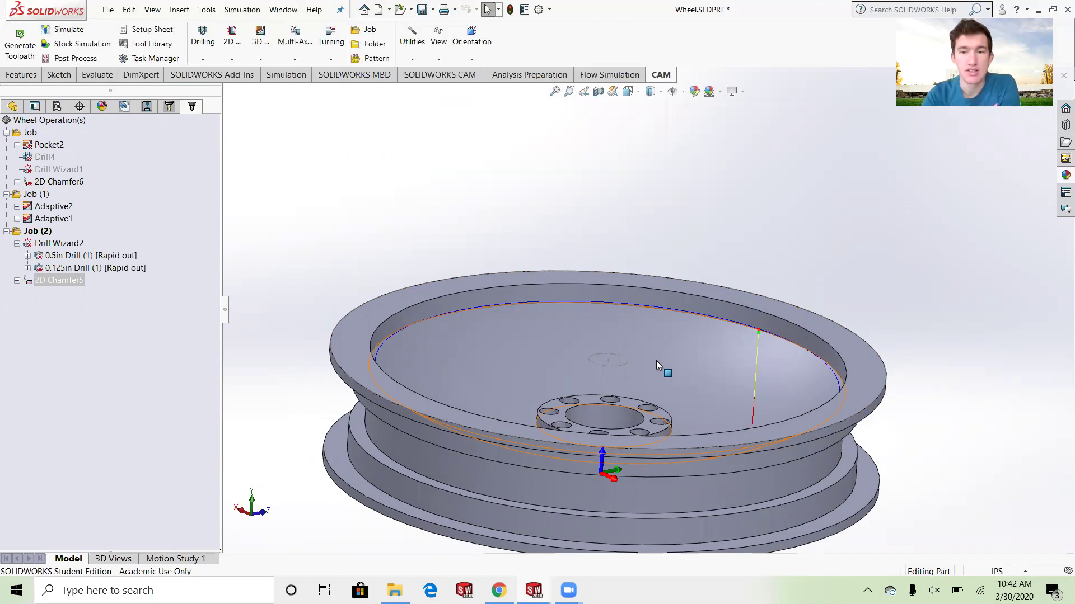
scroll(638, 372, "down", 3)
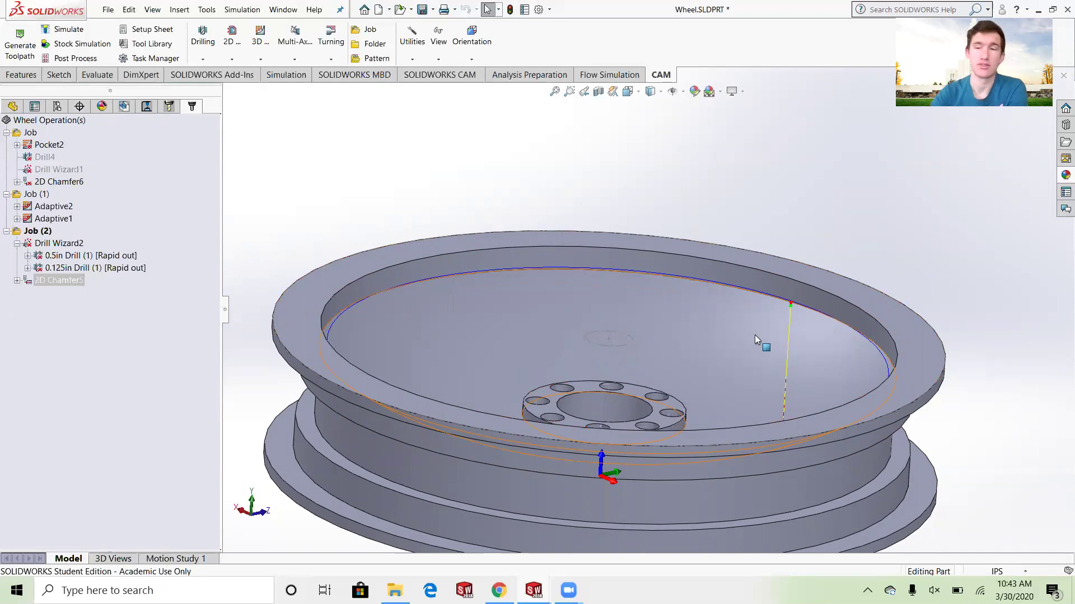
Display the stock of the wheel's Job (1) and view it from above at an angle.
left_click(37, 194)
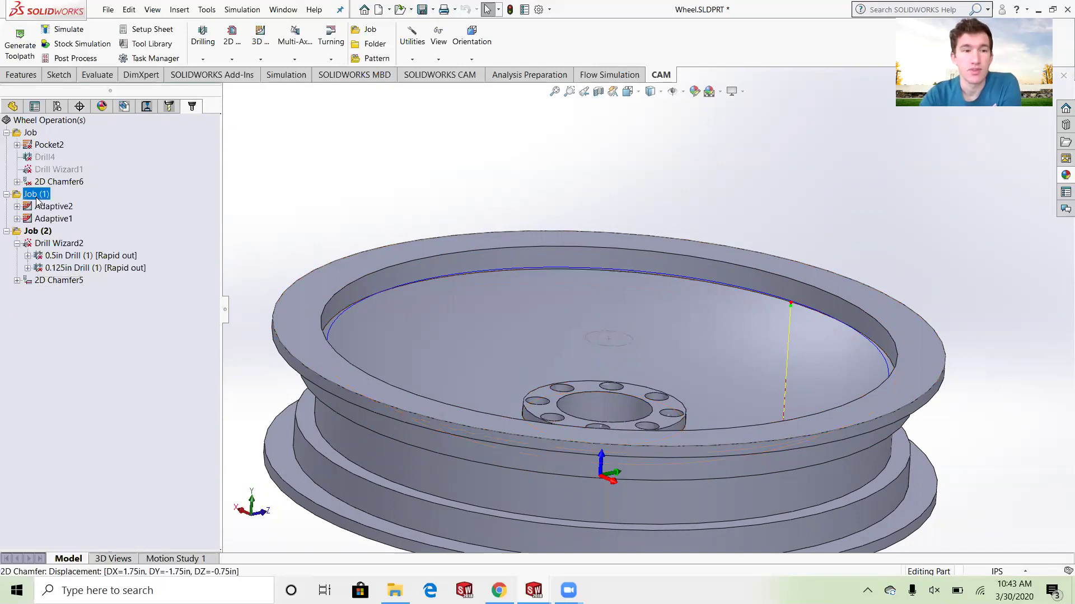
middle_click_drag(717, 384, 608, 390)
scroll(660, 326, "down", 3)
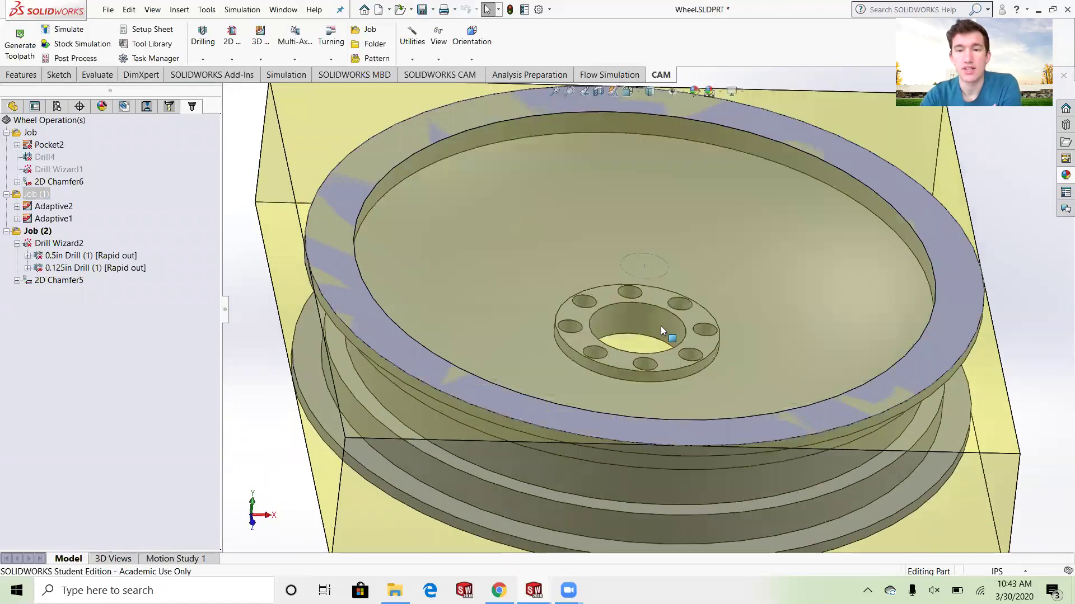
scroll(690, 327, "up", 5)
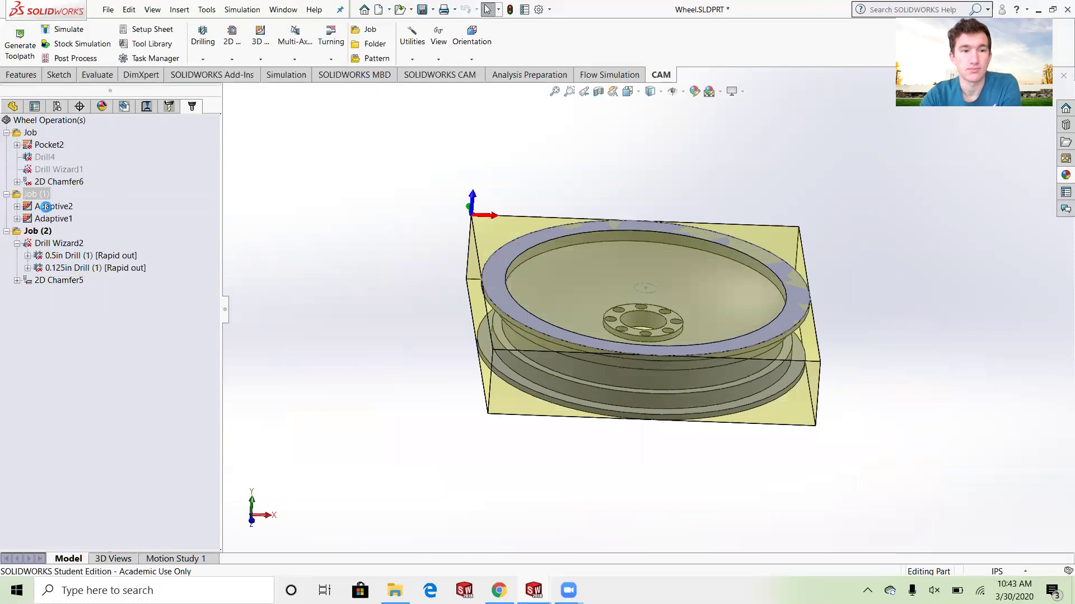
Display the Adaptive2 and Adaptive1 toolpaths inside the wheel's dish one after another.
left_click(46, 206)
scroll(597, 269, "down", 5)
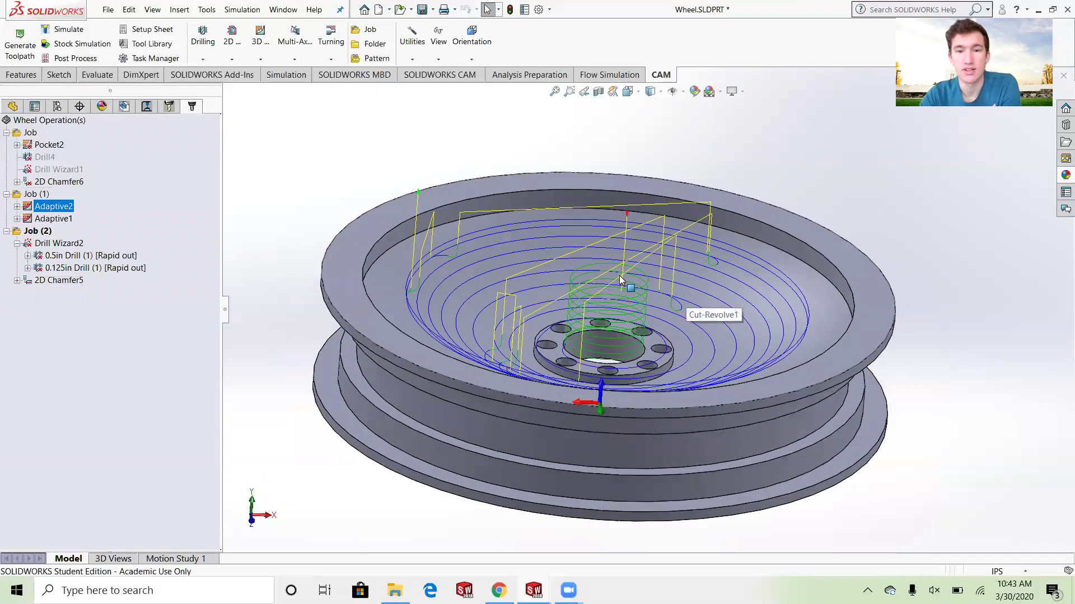
left_click(52, 219)
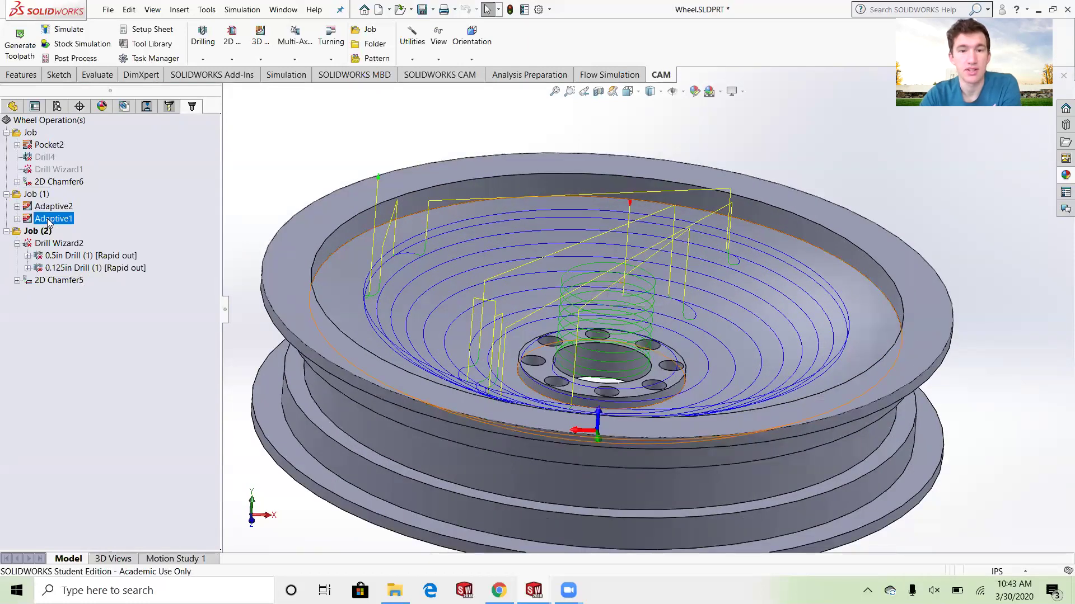
scroll(652, 430, "up", 4)
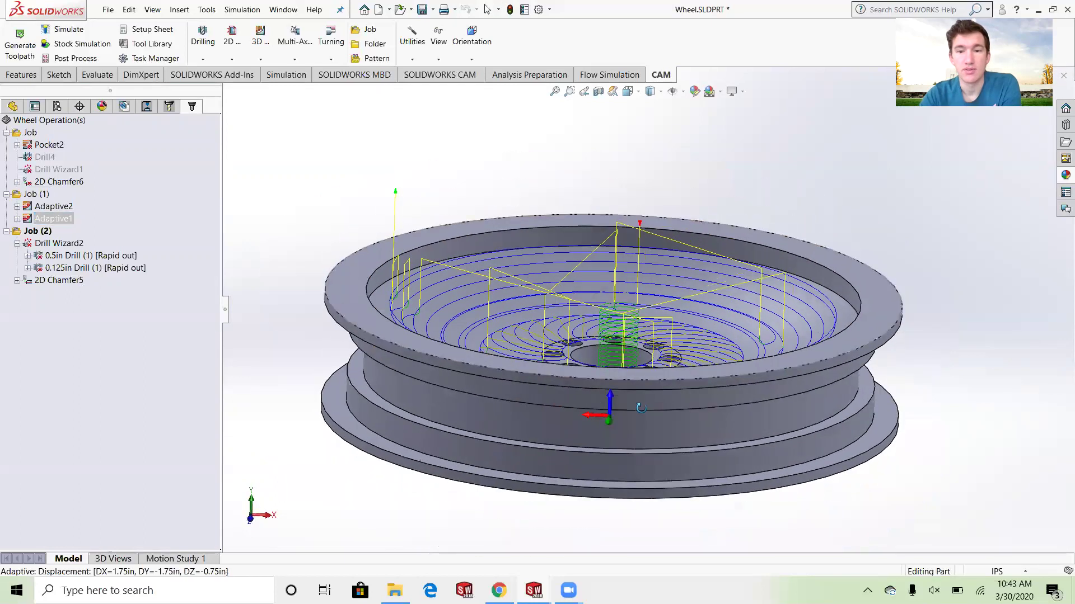
Edit the Adaptive2 operation's passes, set its axial stock to leave to 0.05 in, and accept the change.
right_click(56, 206)
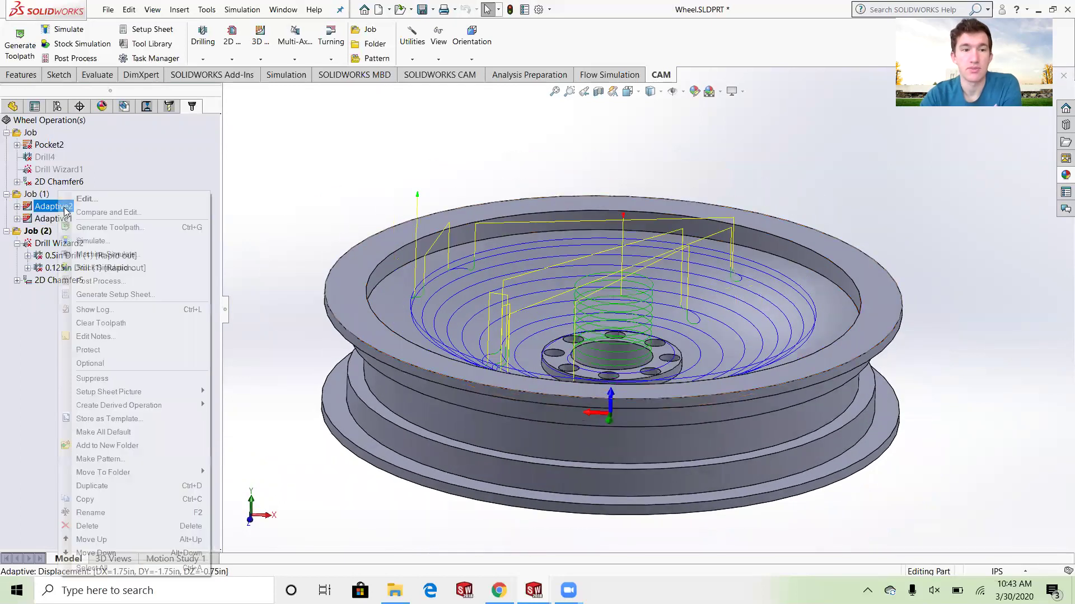
left_click(82, 200)
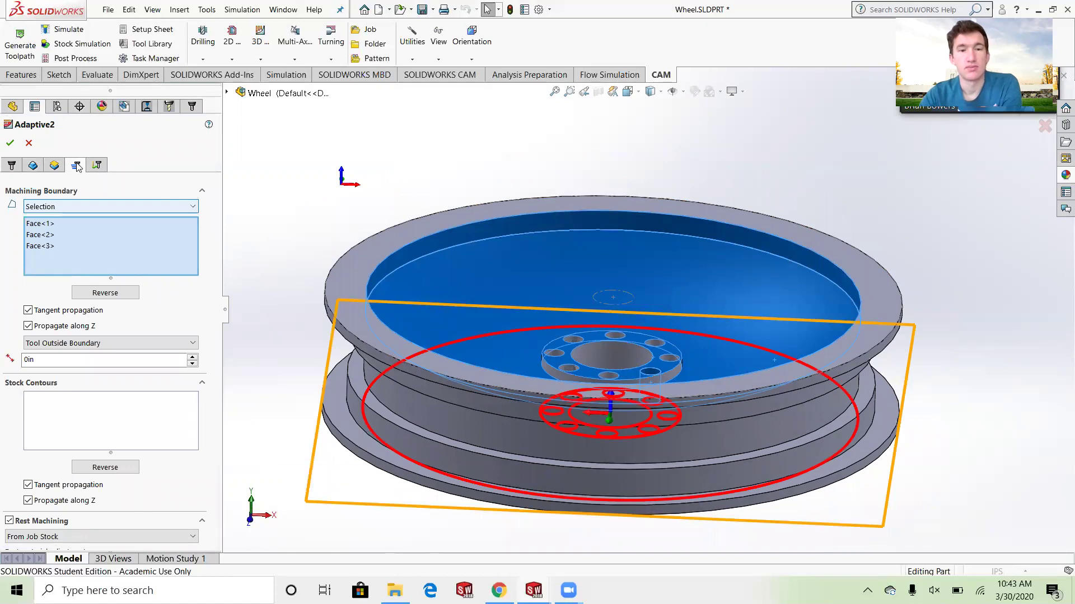
left_click(76, 165)
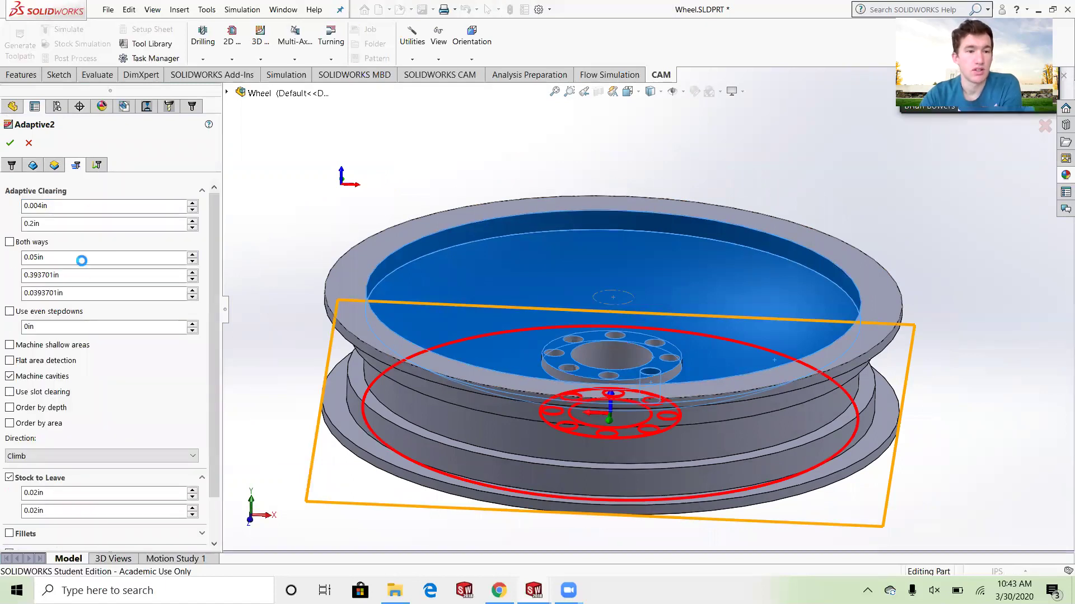
scroll(193, 350, "down", 3)
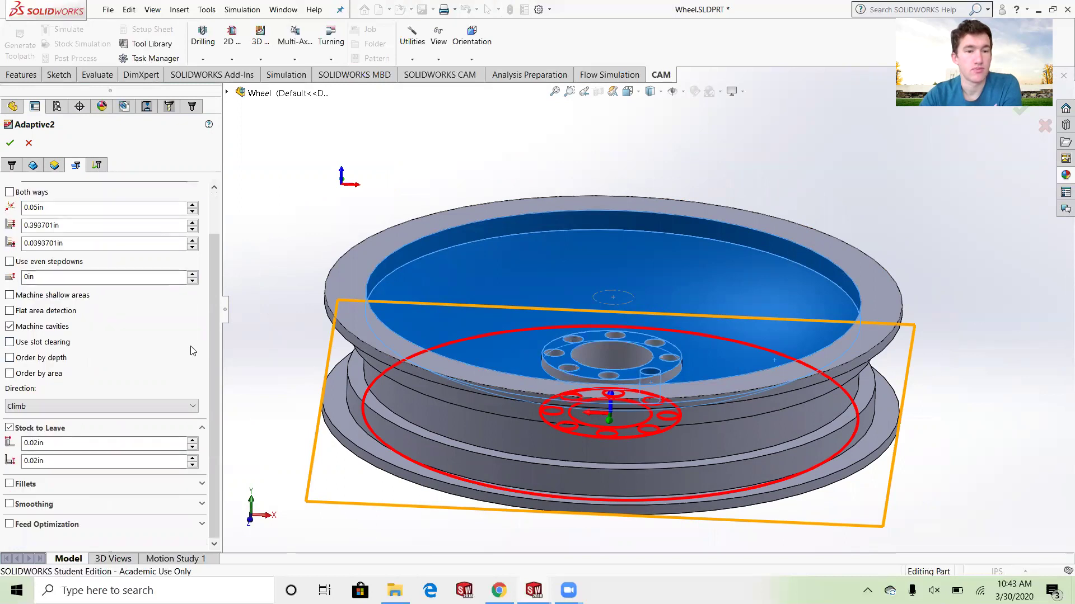
left_click(40, 442)
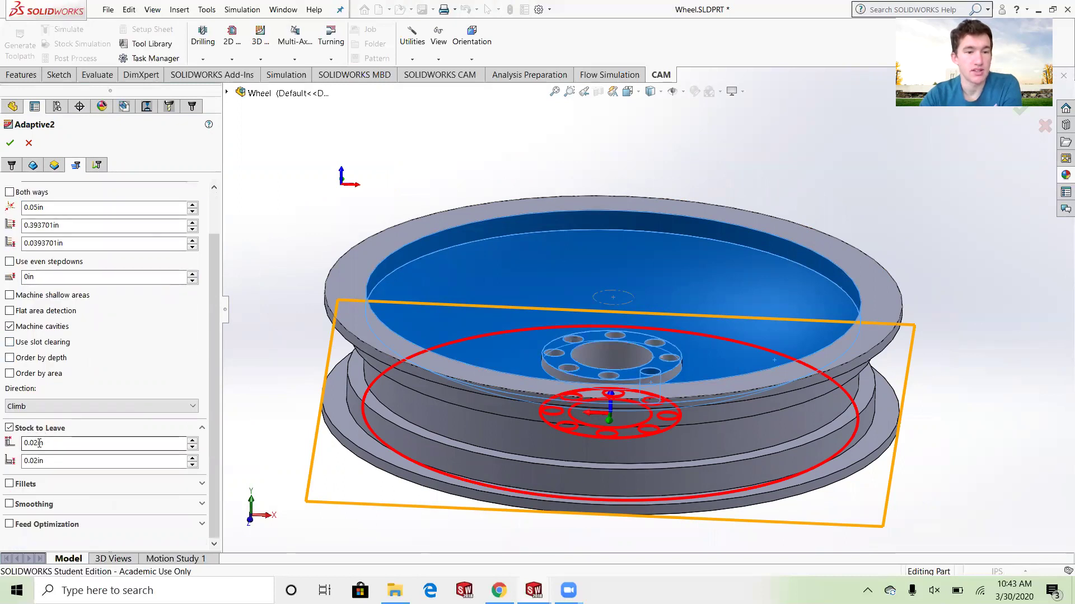
left_click(38, 460)
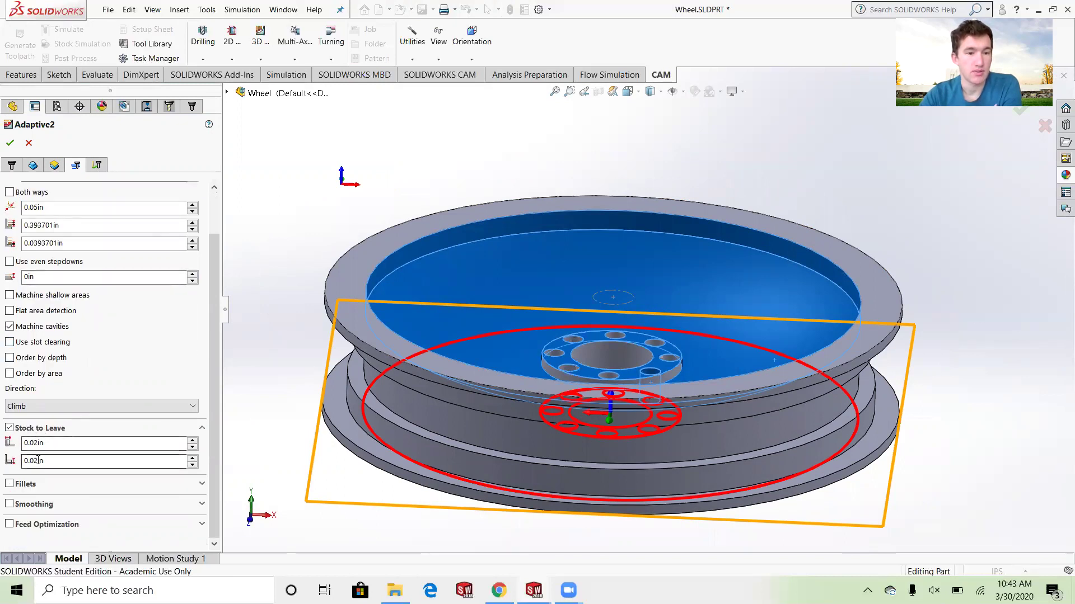
key("BackSpace")
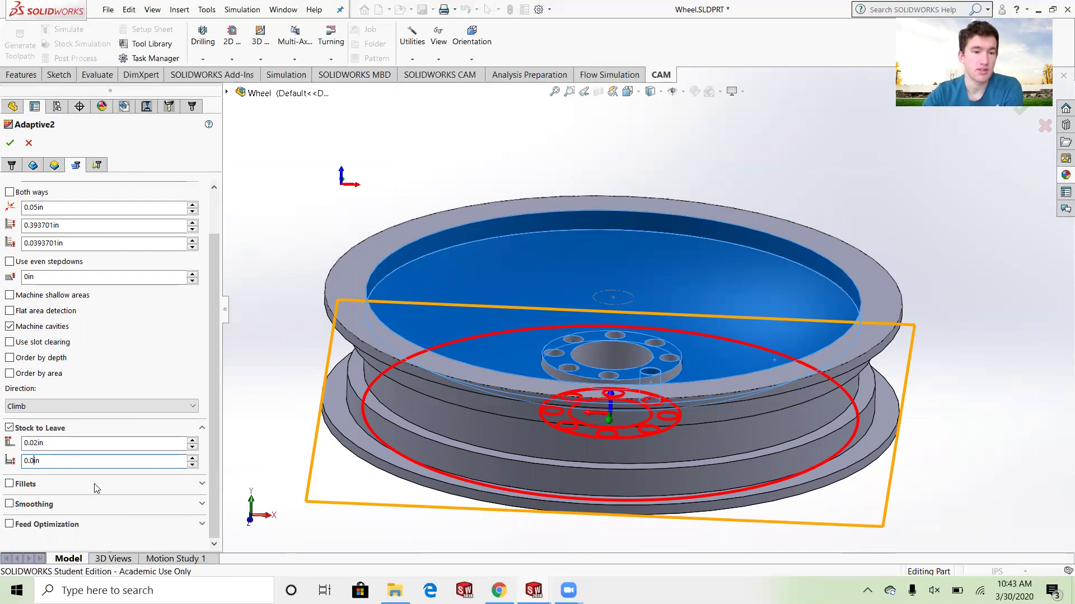
key("BackSpace")
type(".0")
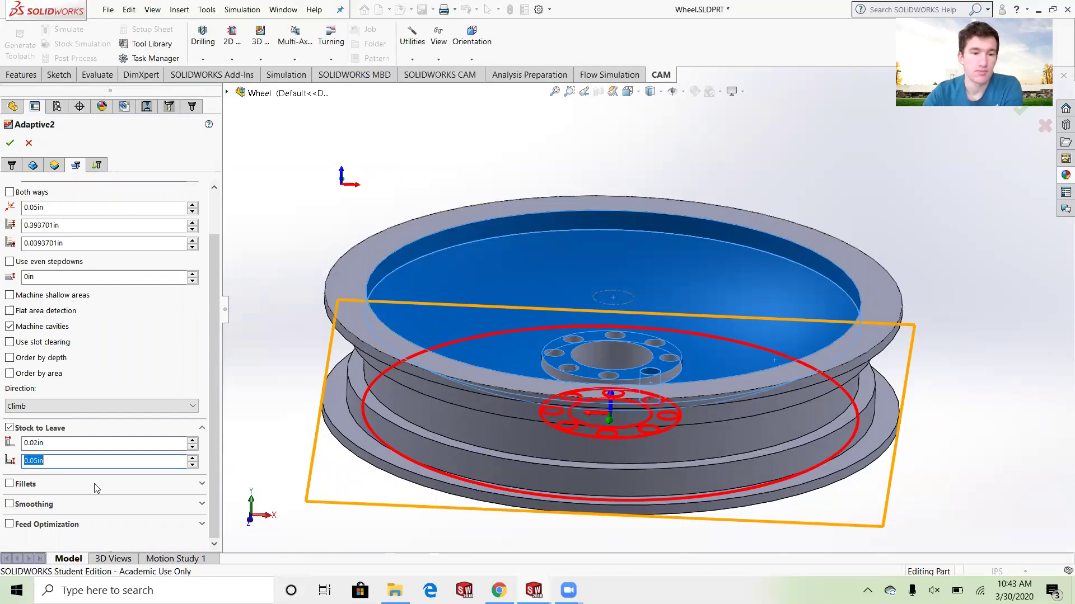
key("Return")
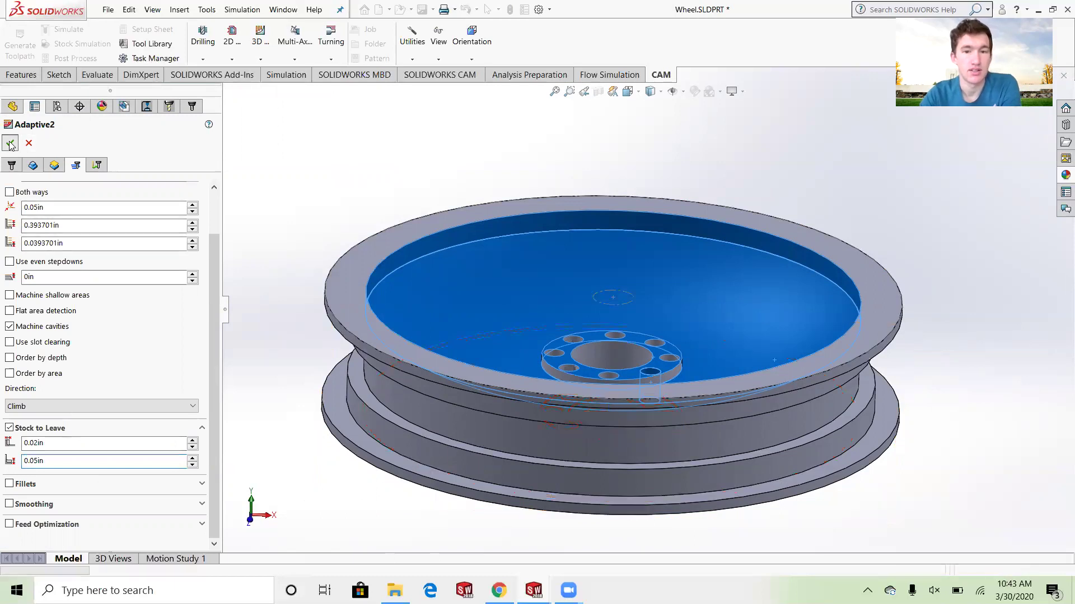
Edit the passes of the Adaptive1 operation and set the radial stock to leave to 0 in.
left_click(52, 219)
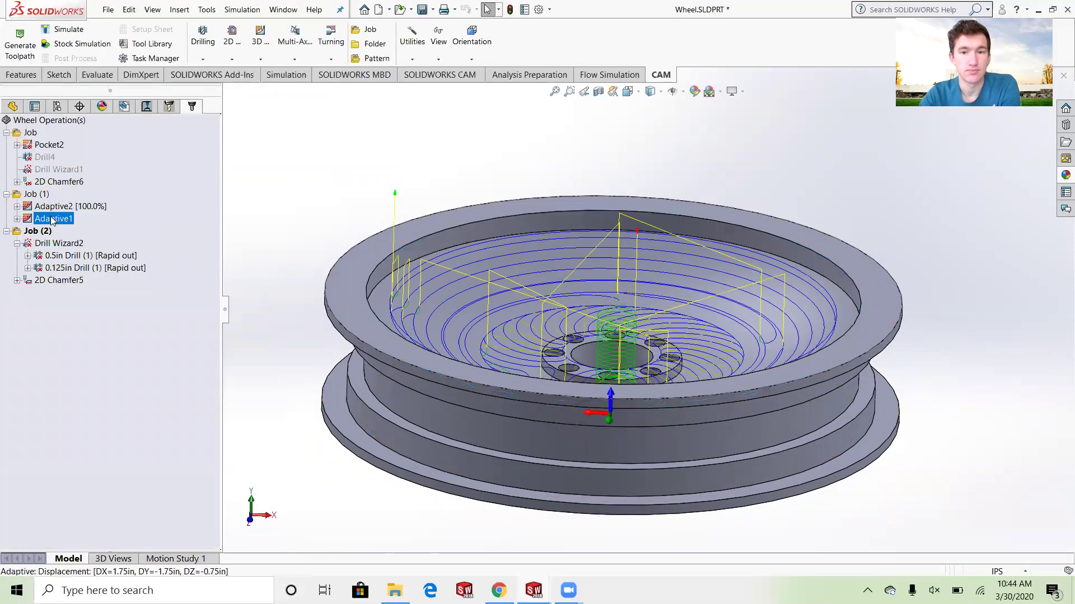
right_click(52, 219)
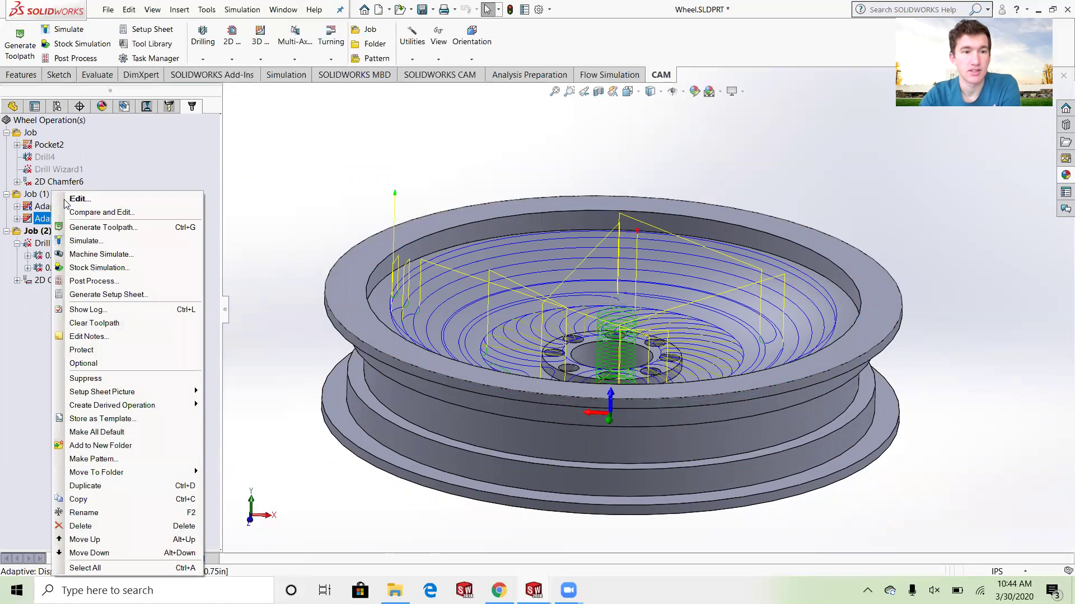
left_click(409, 293)
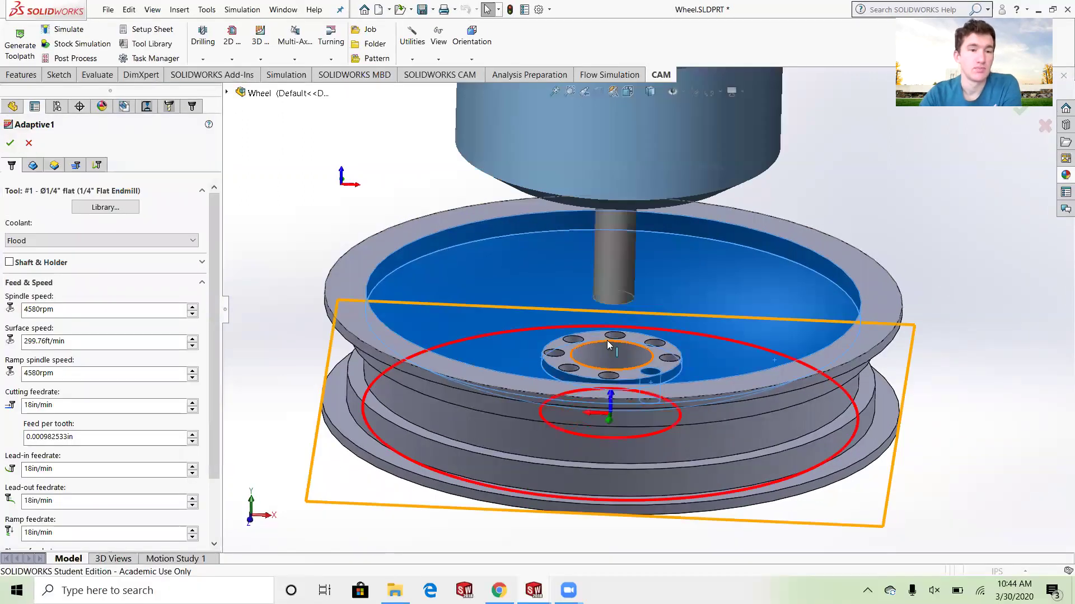
left_click(76, 165)
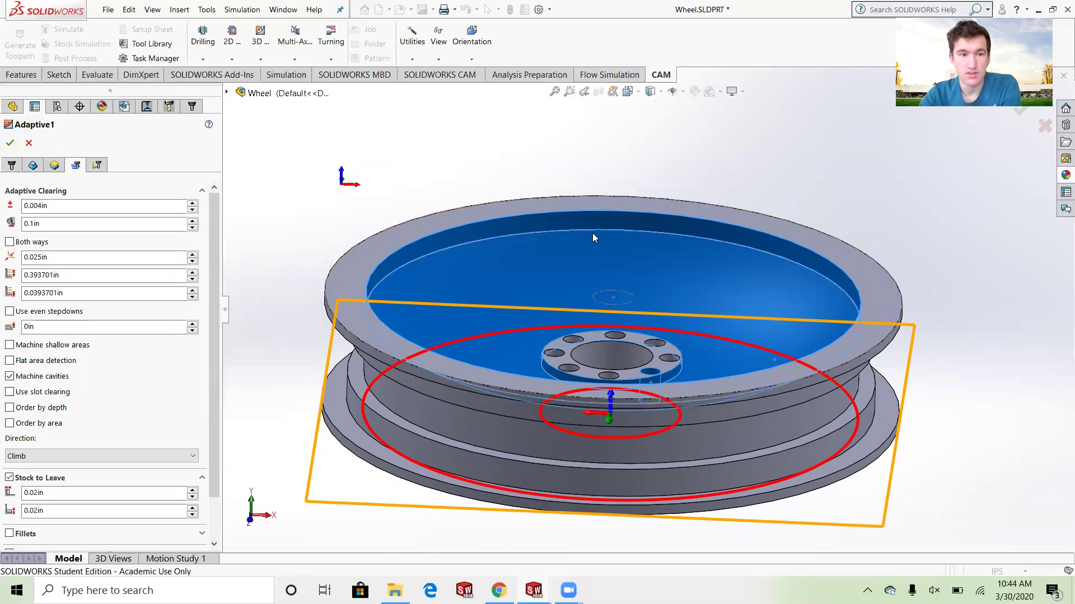
left_click(53, 492)
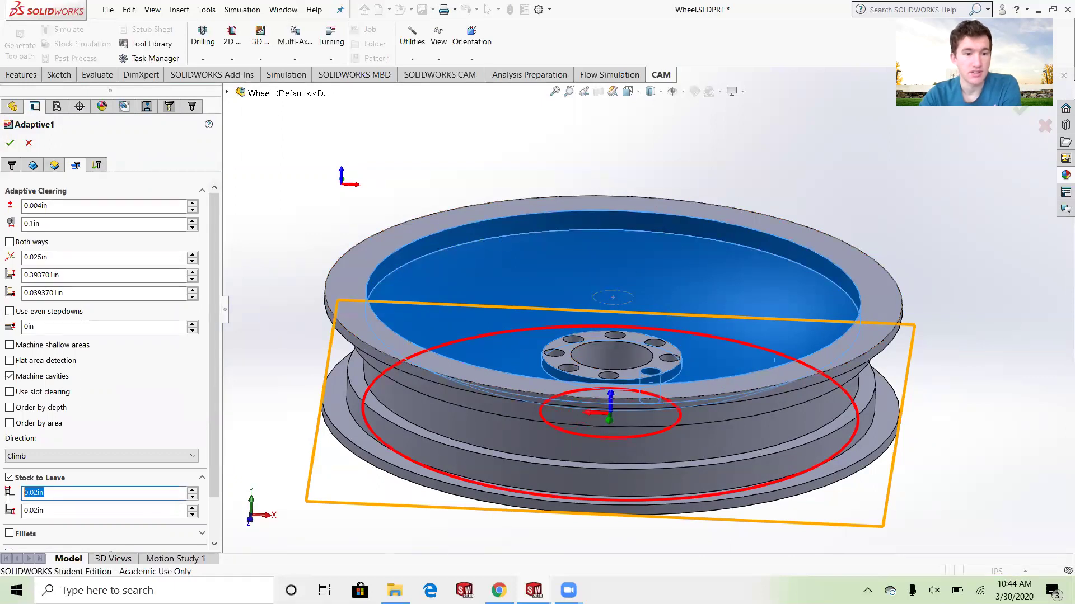
type("0.")
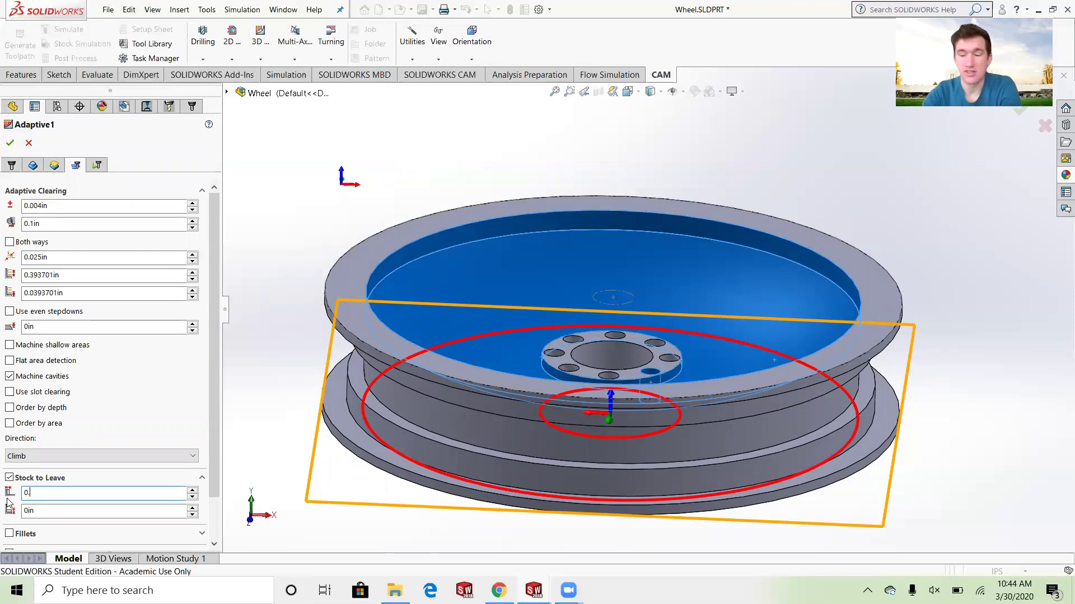
left_click(23, 511)
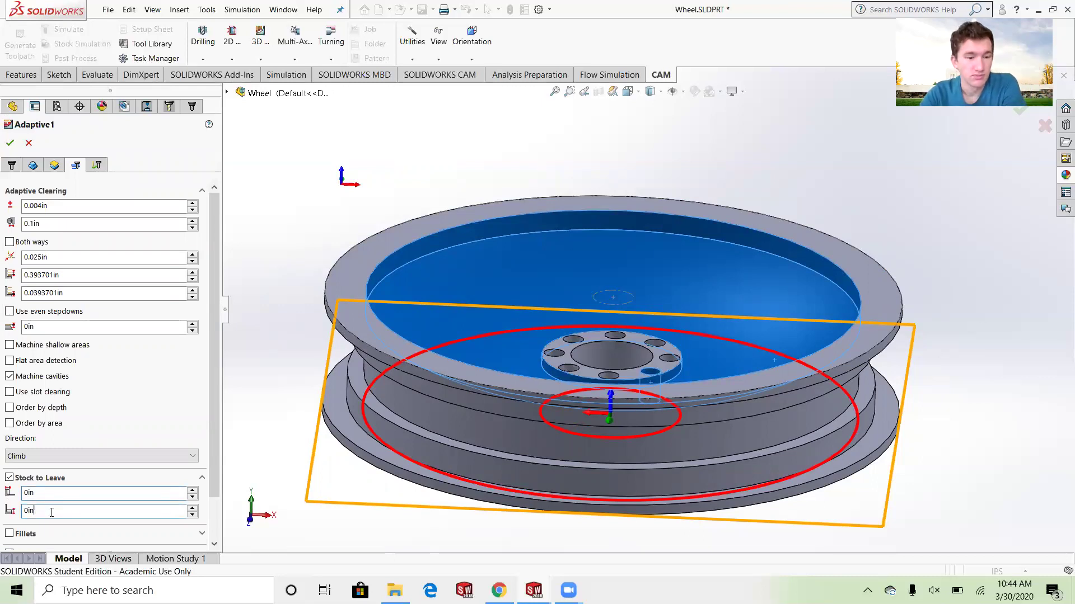
Set Adaptive1's axial stock to leave to 0.025 in and accept the operation to regenerate its toolpath.
double_click(23, 511)
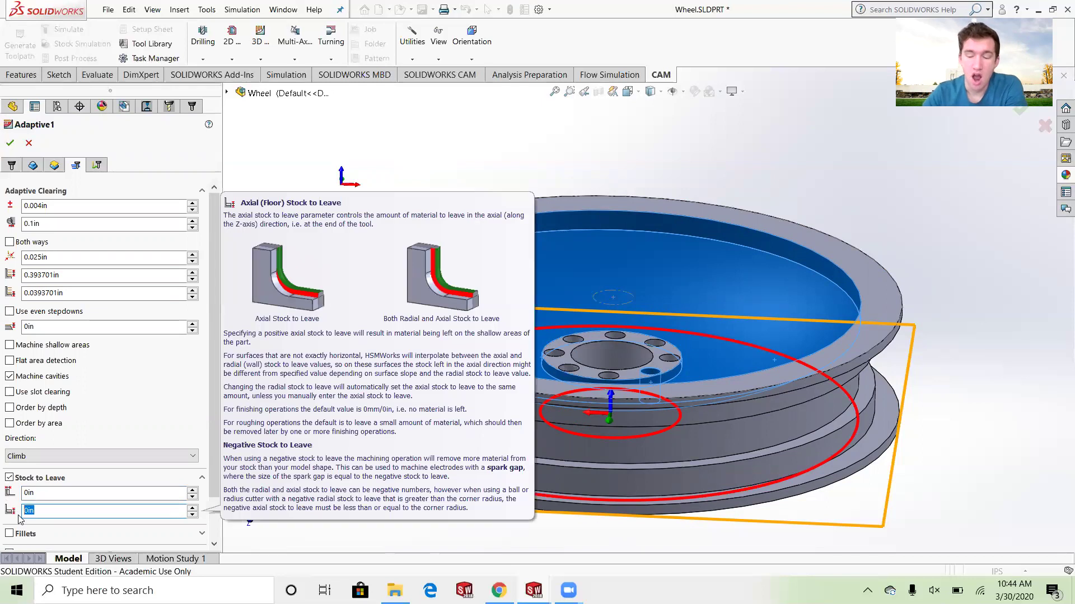
type("25")
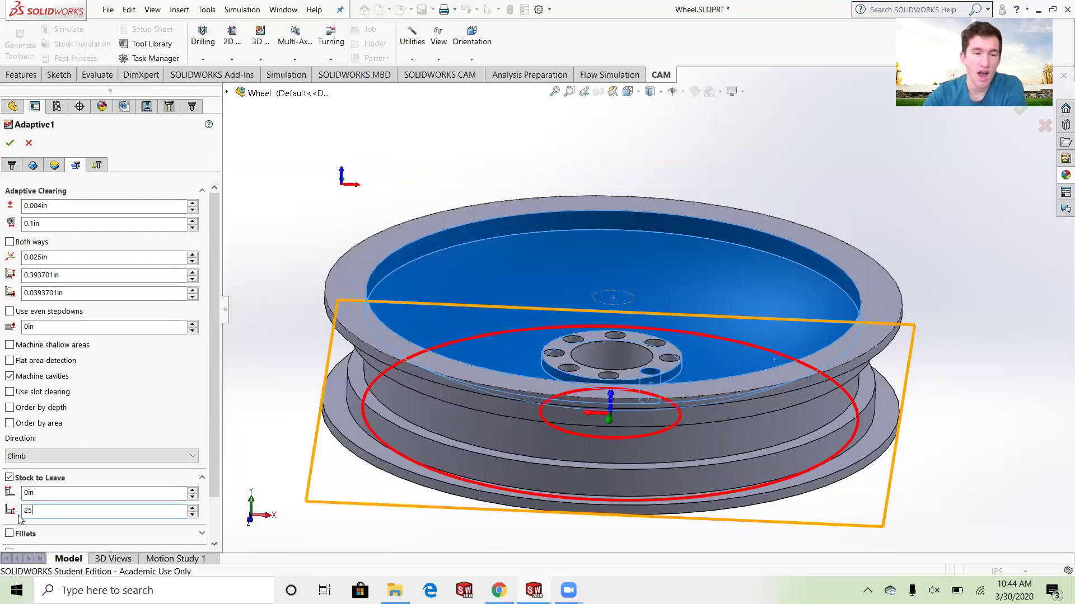
type(".")
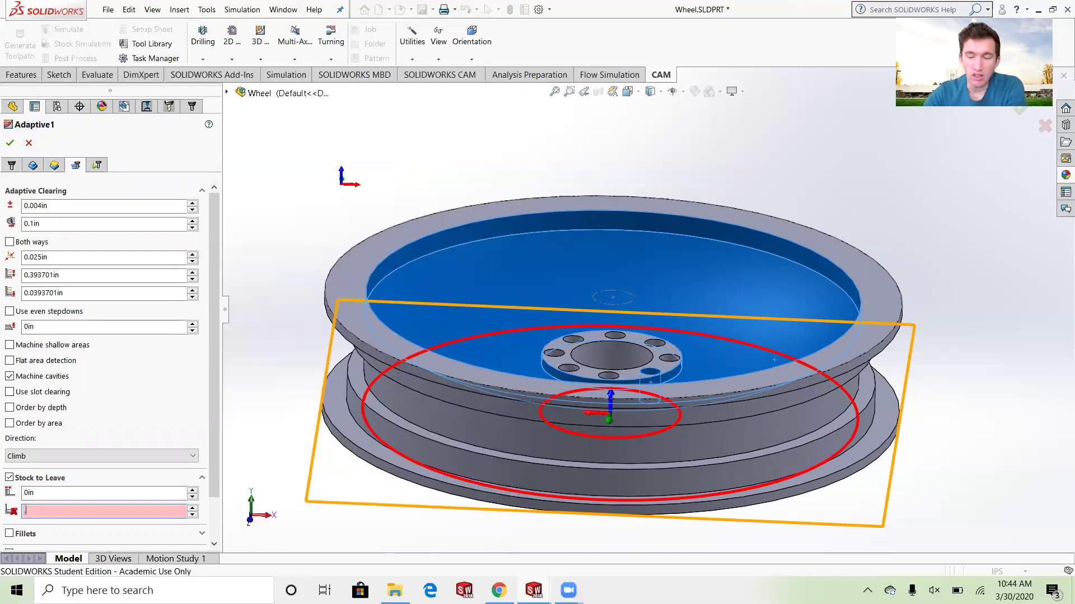
type("025")
key("Return")
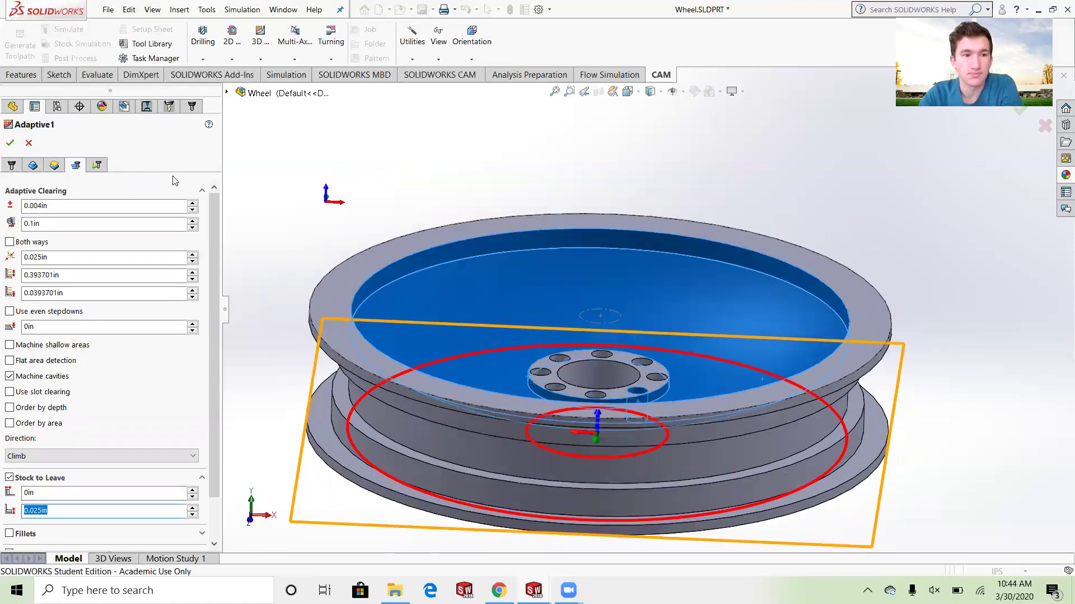
left_click(10, 143)
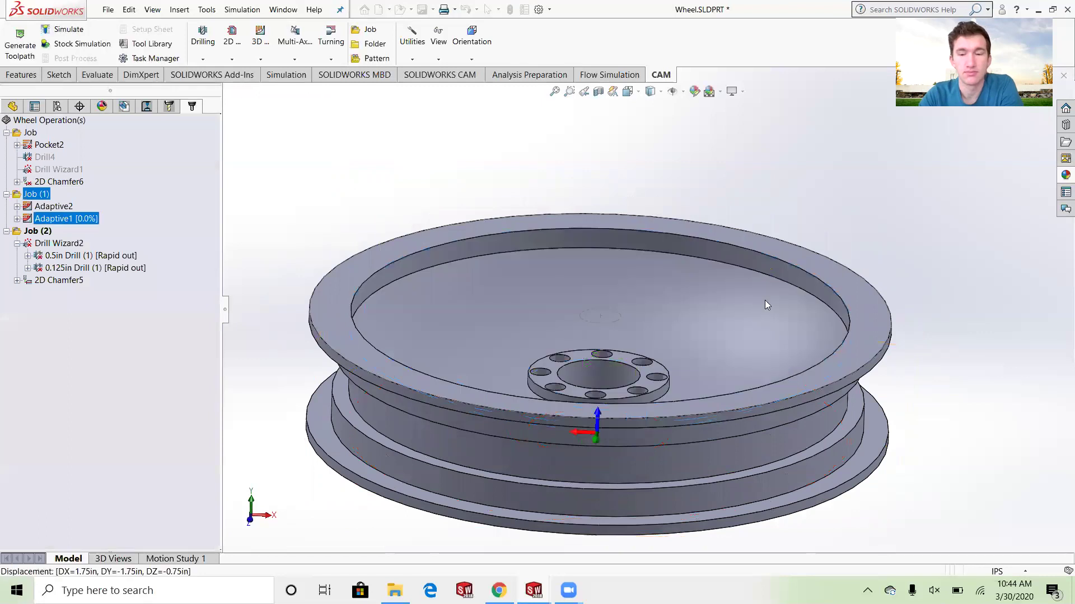
Add a new 3D milling Ramp operation to Job (1) of the wheel.
scroll(648, 316, "up", 2)
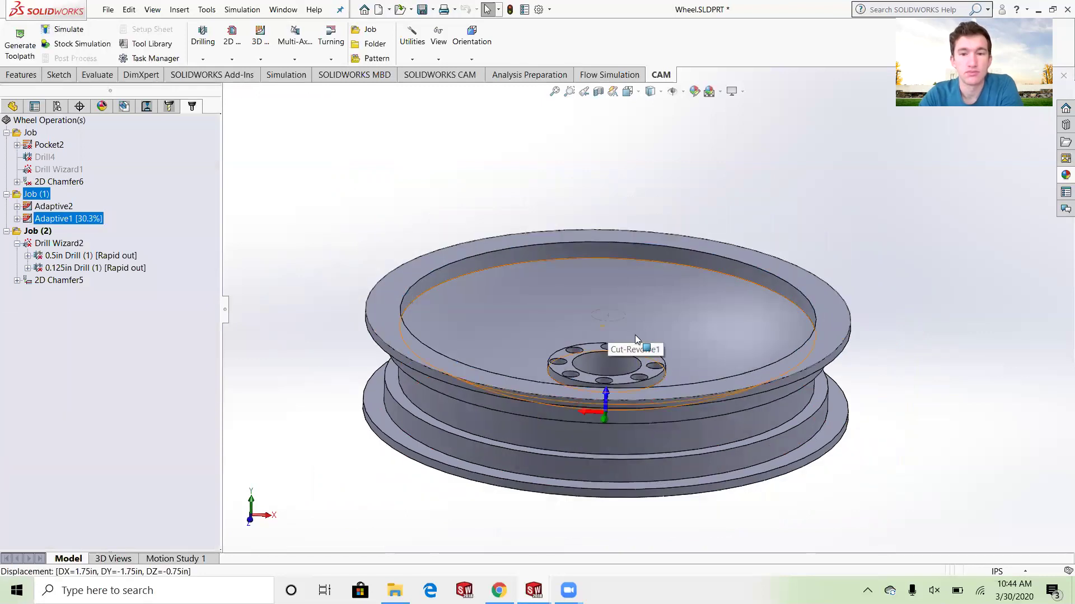
scroll(636, 330, "down", 2)
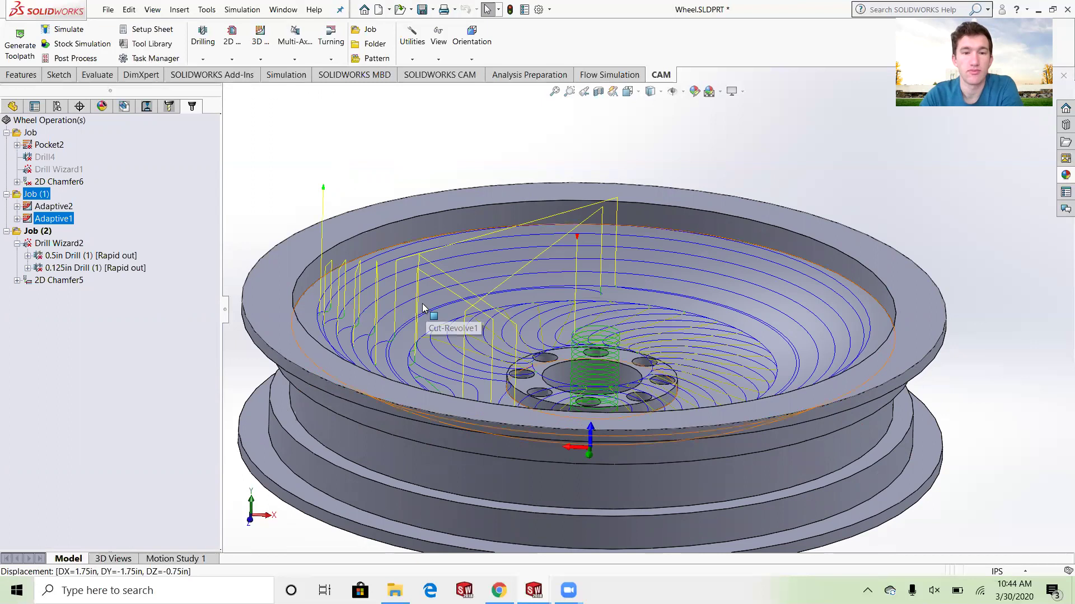
right_click(38, 197)
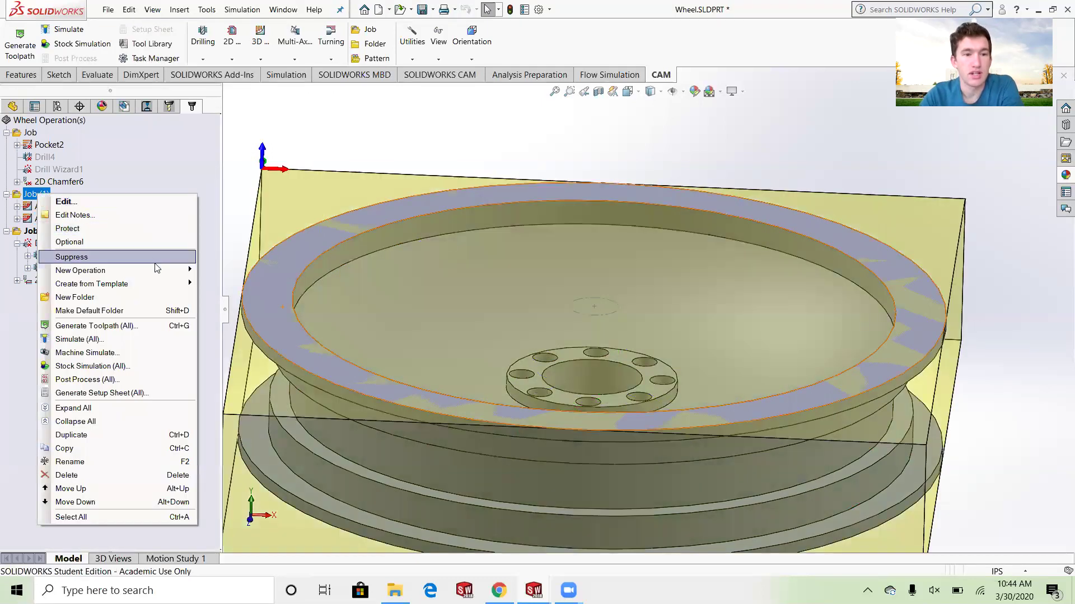
mouse_move(168, 272)
mouse_move(247, 297)
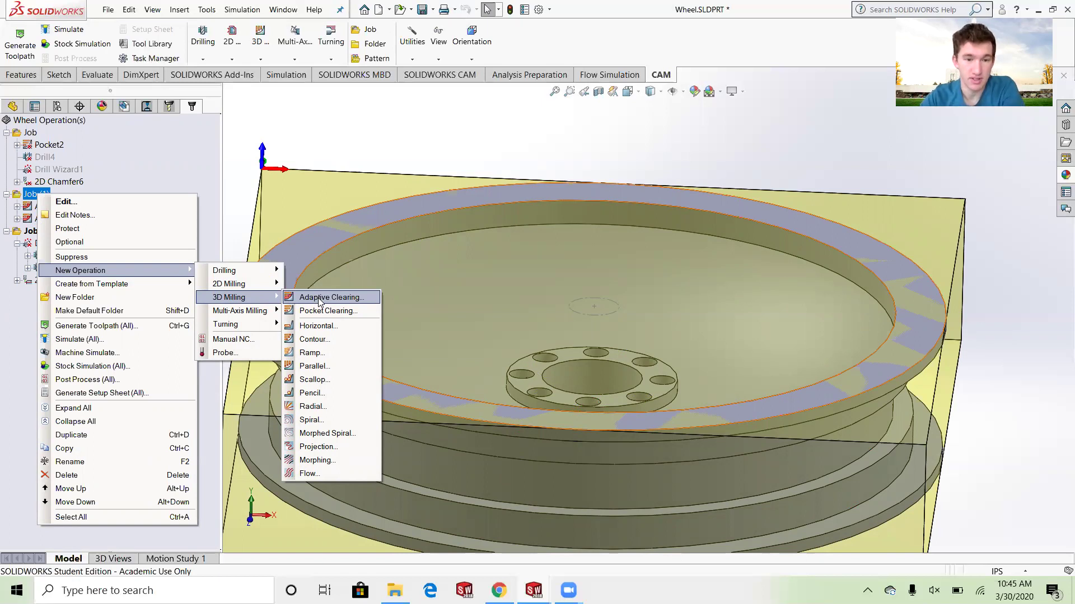
left_click(311, 353)
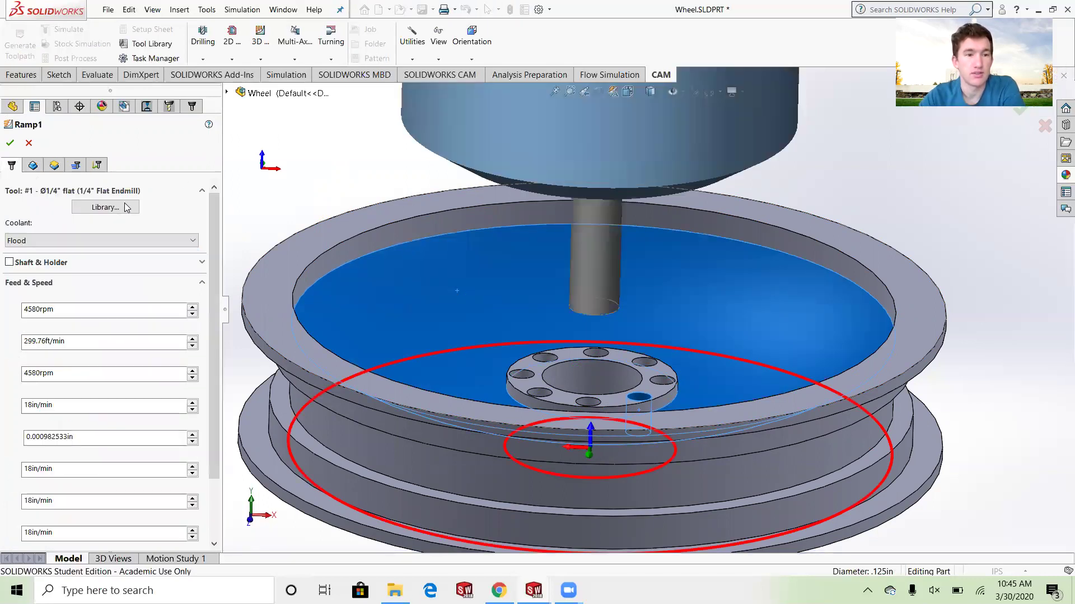
Assign the 1/4" Ball Endmill with 4580 rpm spindle speed and 18 in/min cutting feed, from the ball mills, to the Ramp operation.
left_click(105, 207)
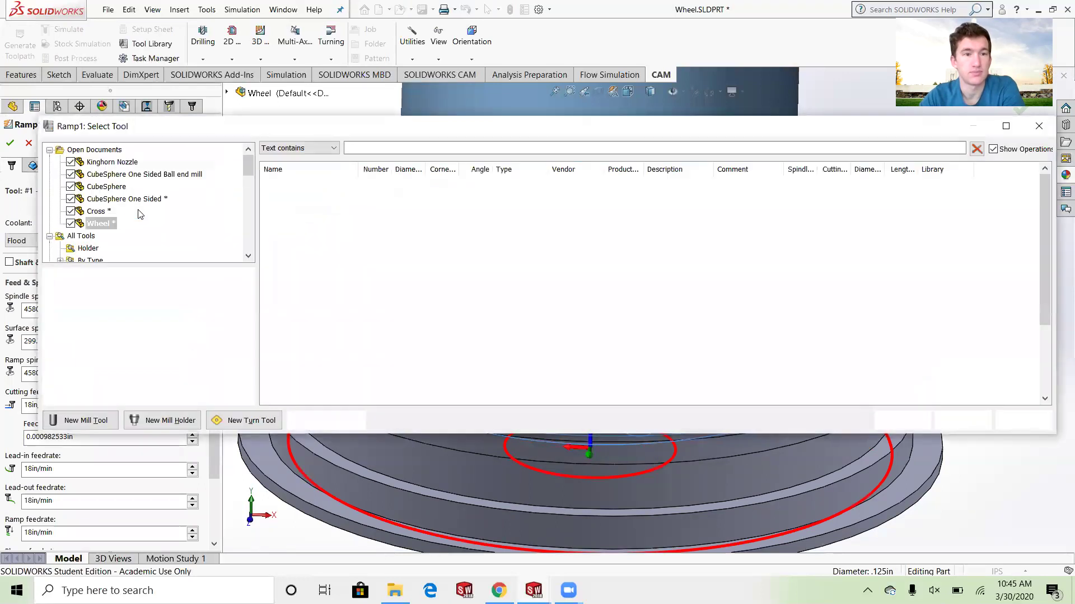
scroll(80, 222, "down", 2)
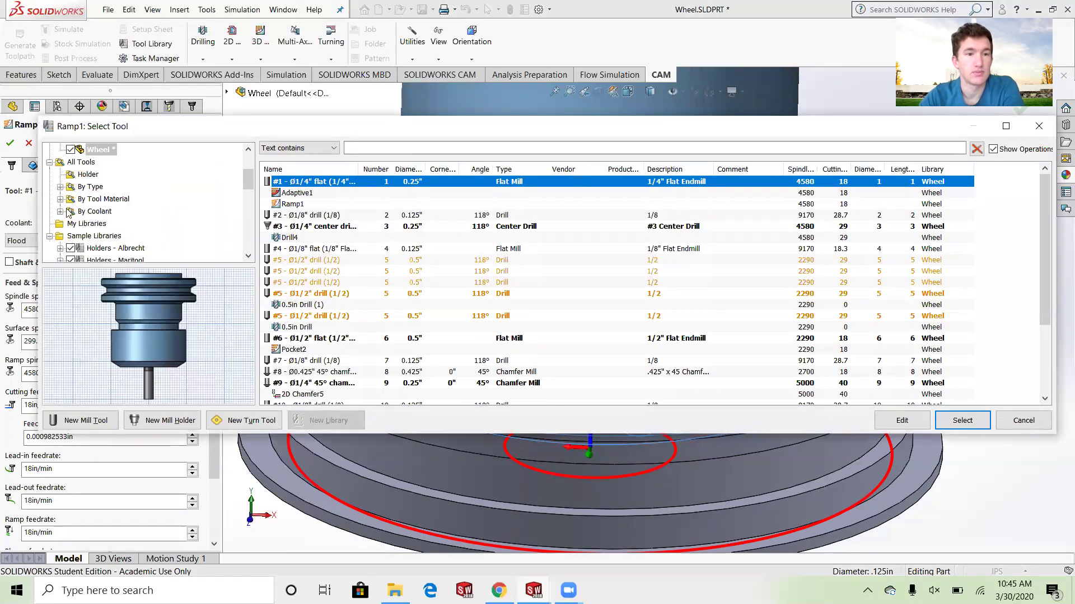
left_click(60, 187)
left_click(61, 187)
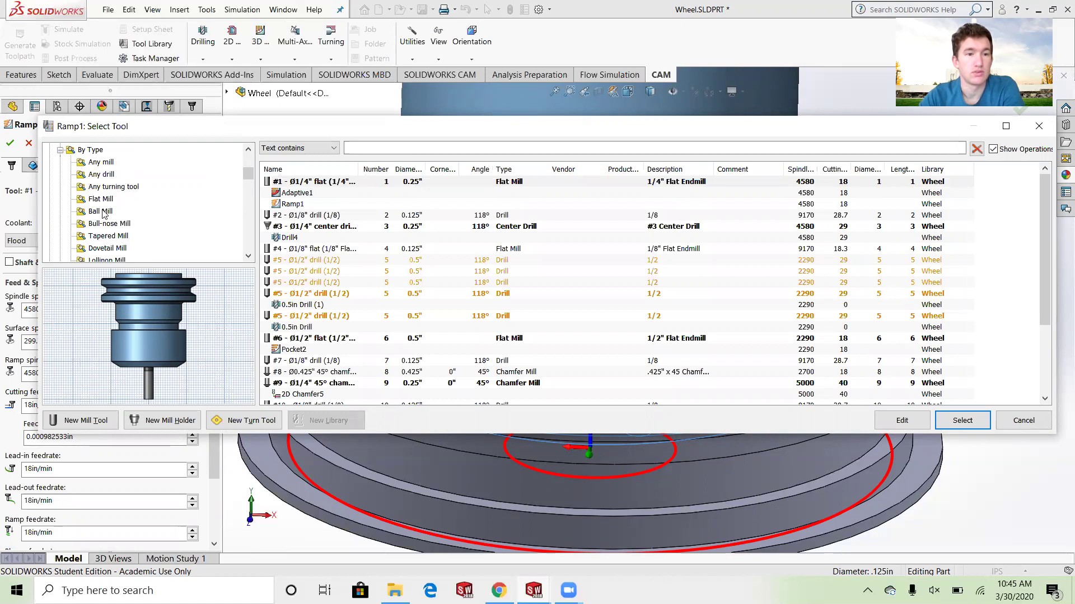
left_click(102, 211)
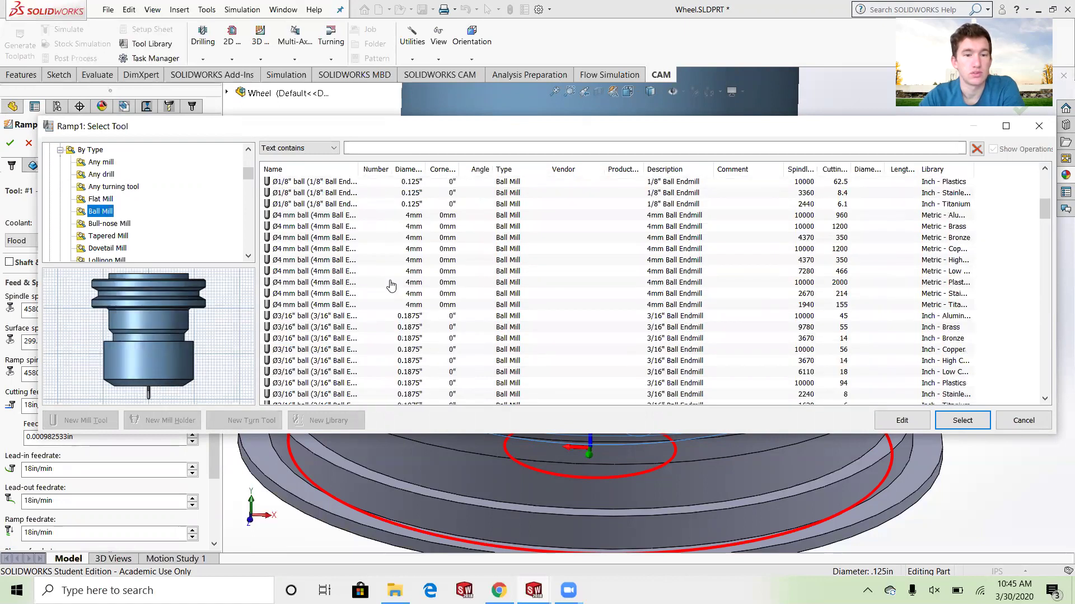
scroll(391, 286, "down", 8)
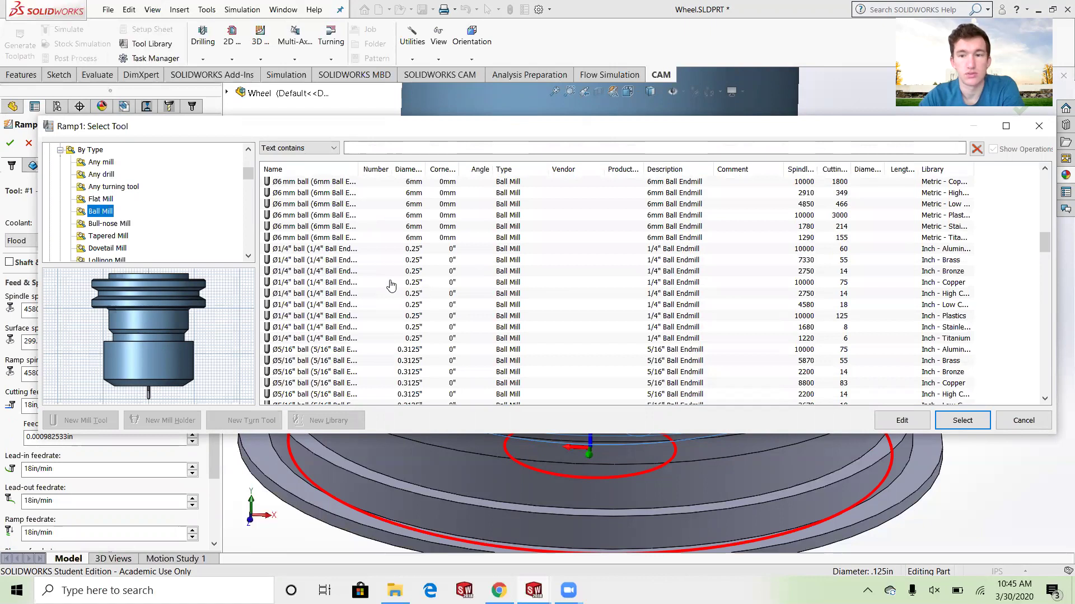
left_click(907, 305)
left_click(962, 424)
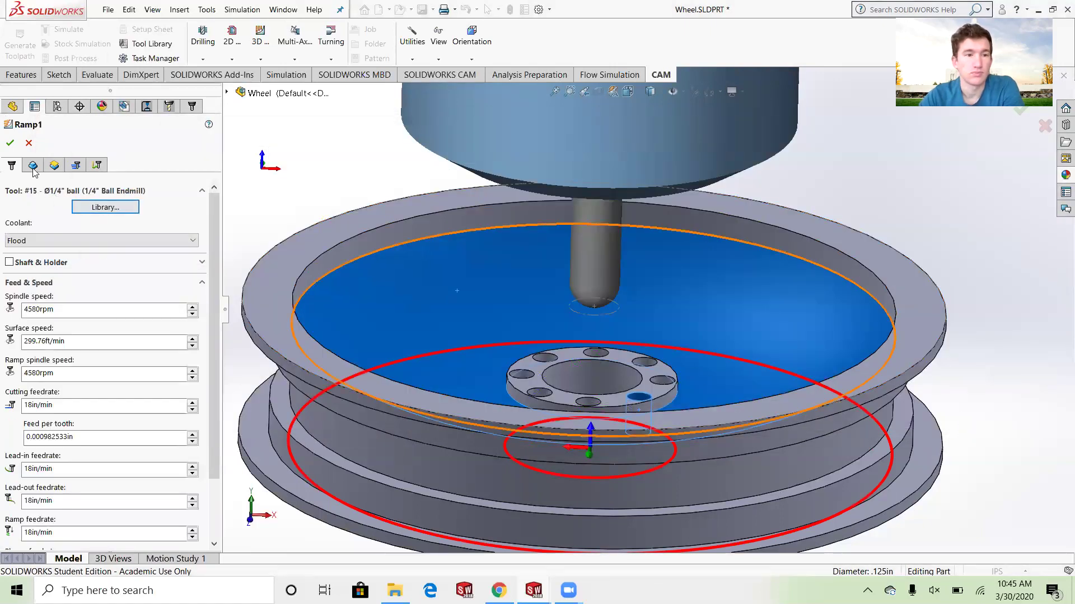
Set the Ramp operation's maximum stepdown to 0.005 in in its passes settings.
left_click(88, 168)
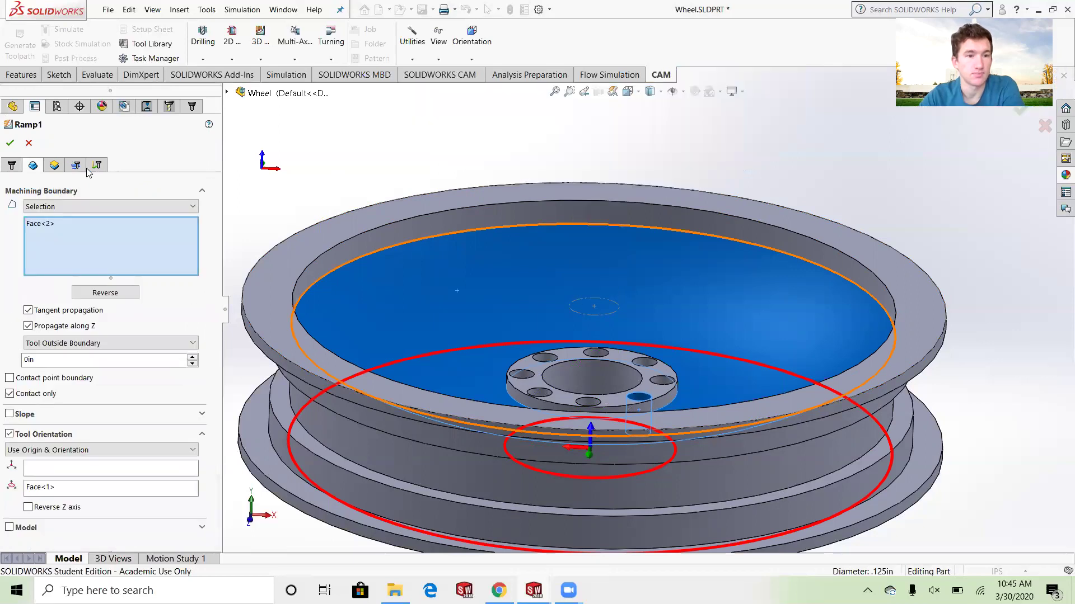
left_click(96, 165)
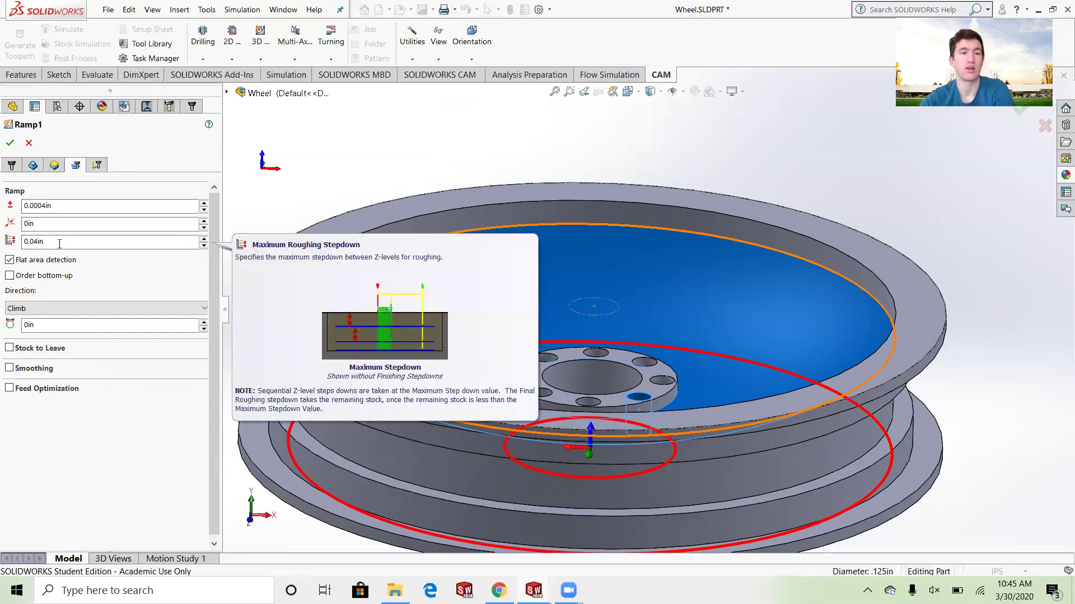
double_click(59, 244)
type("0.005")
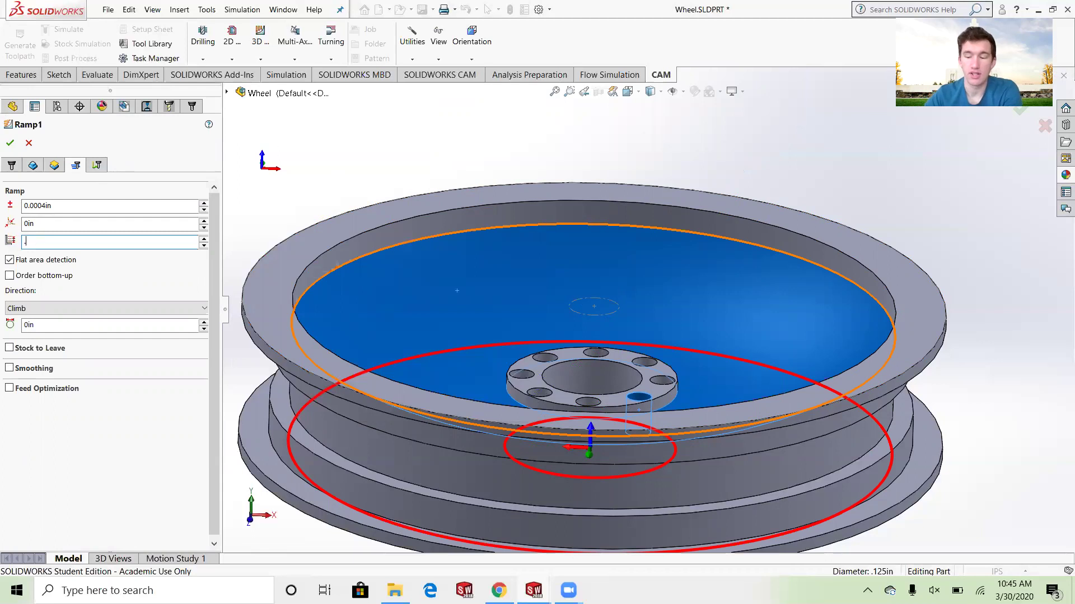
key("Return")
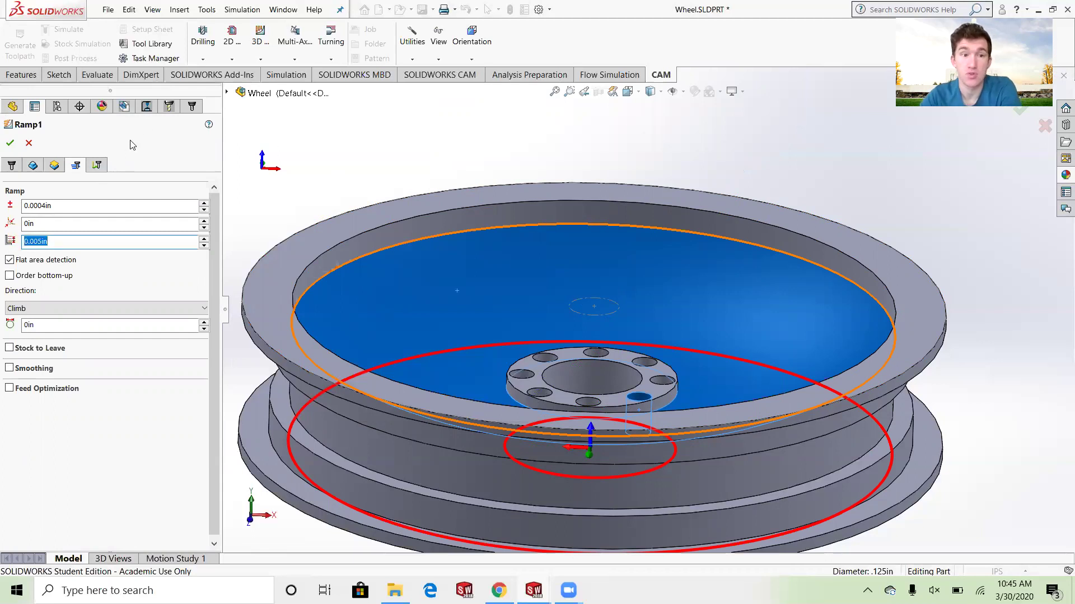
Review the Ramp operation's linking and passes settings, and accept the operation to generate its toolpath.
left_click(103, 167)
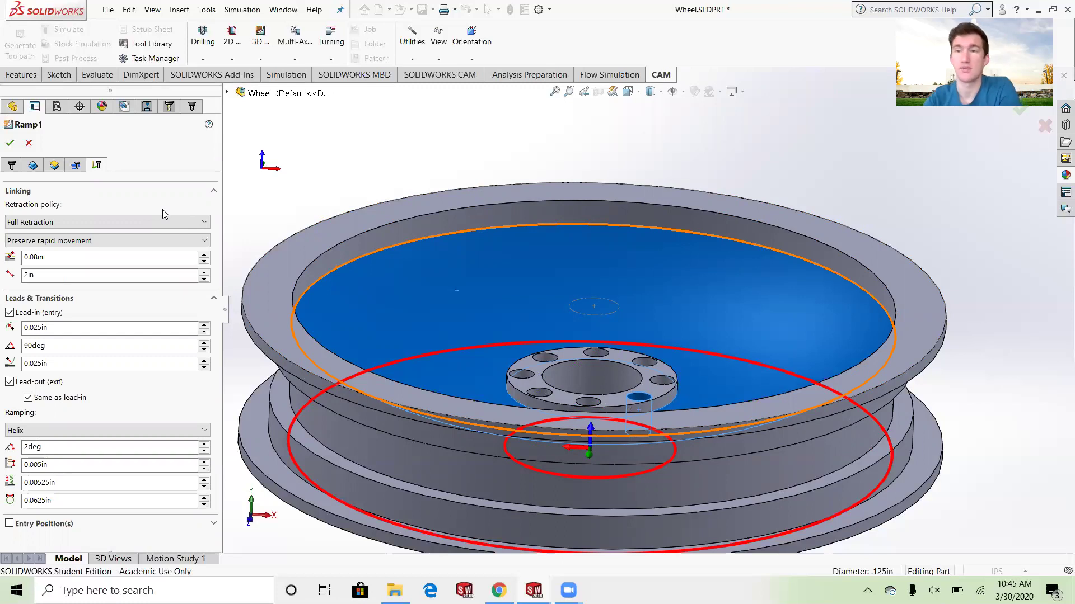
left_click(74, 166)
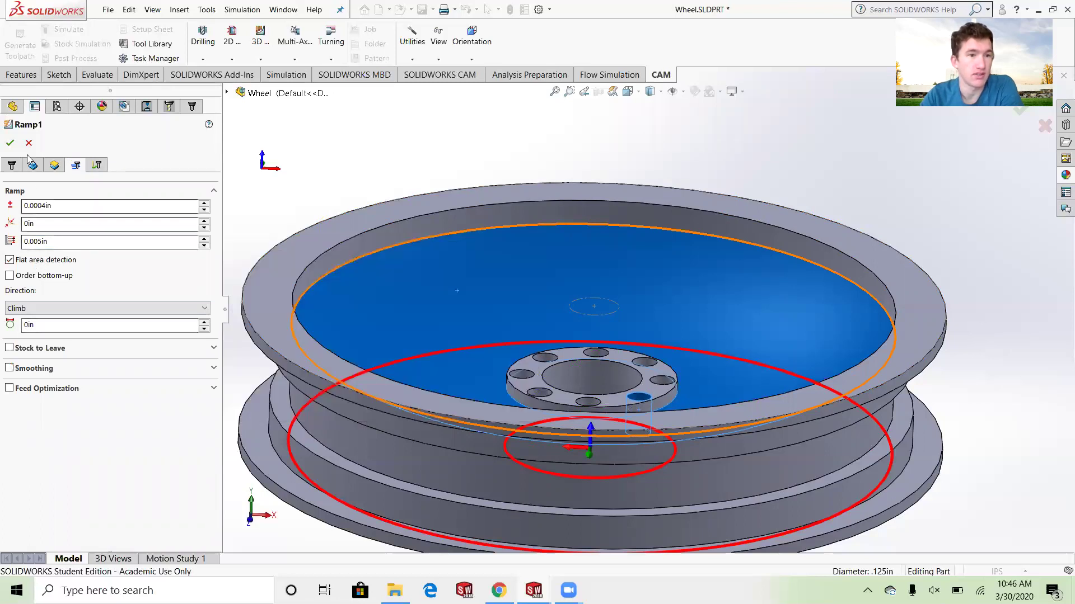
left_click(10, 143)
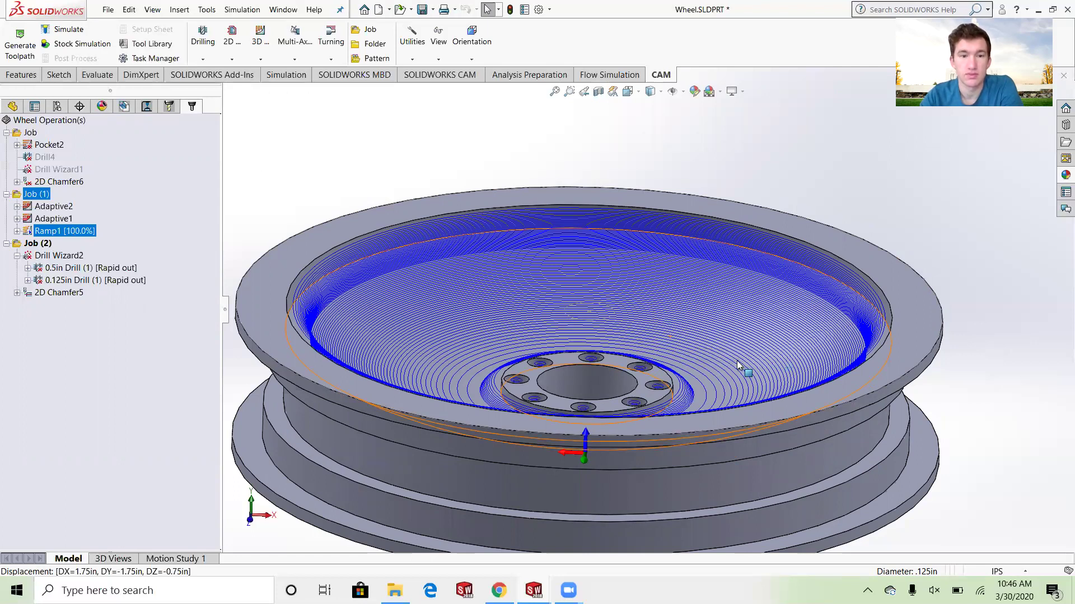
Examine the Ramp toolpath across the wheel's dished face and around the hub's bolt holes.
scroll(657, 382, "up", 3)
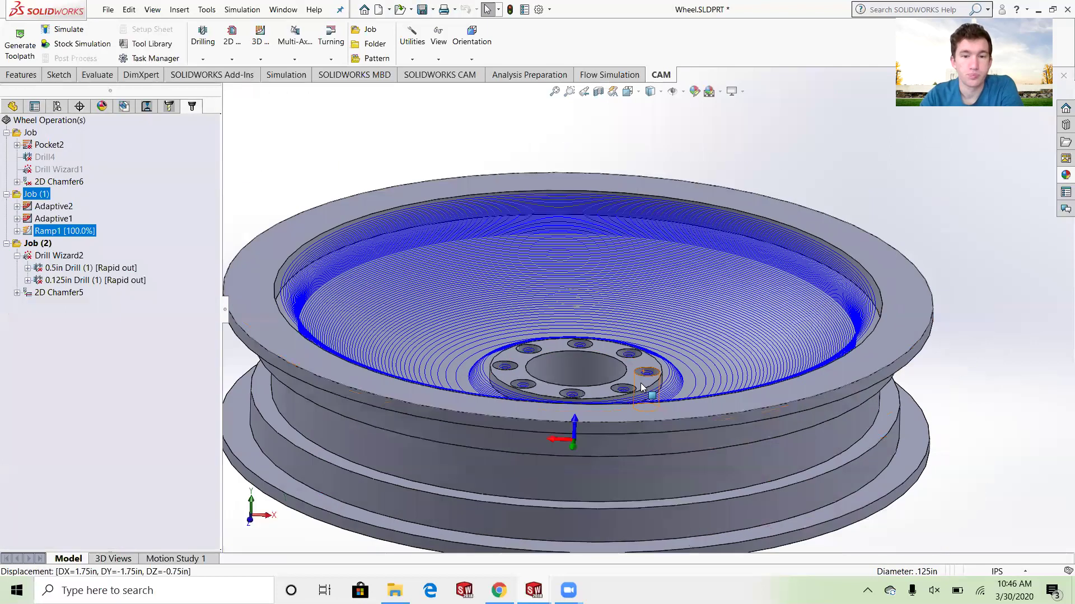
scroll(577, 372, "up", 2)
middle_click_drag(567, 365, 555, 233)
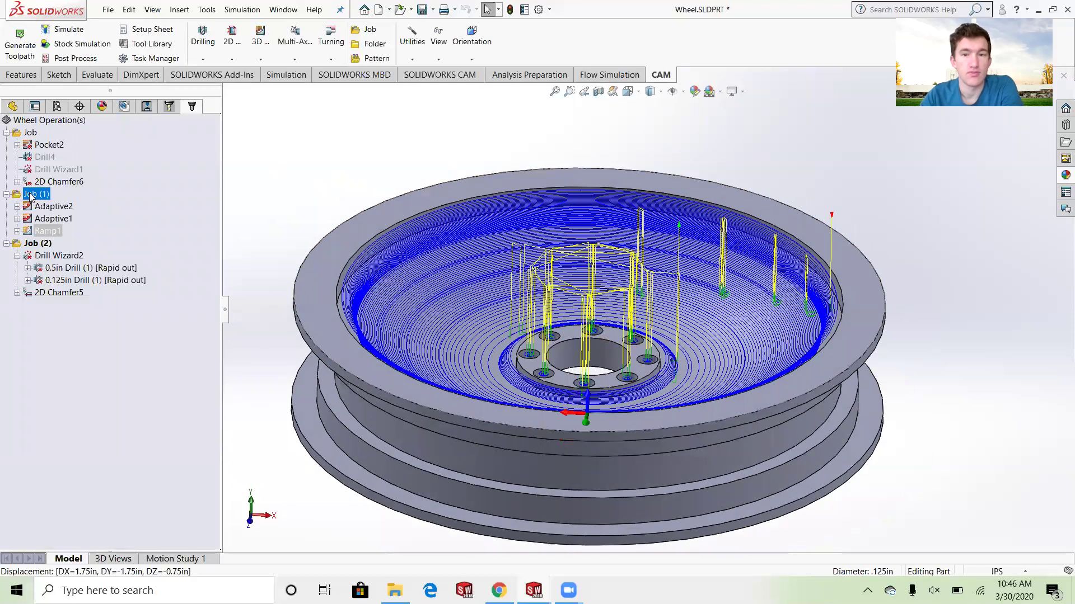
scroll(609, 358, "down", 5)
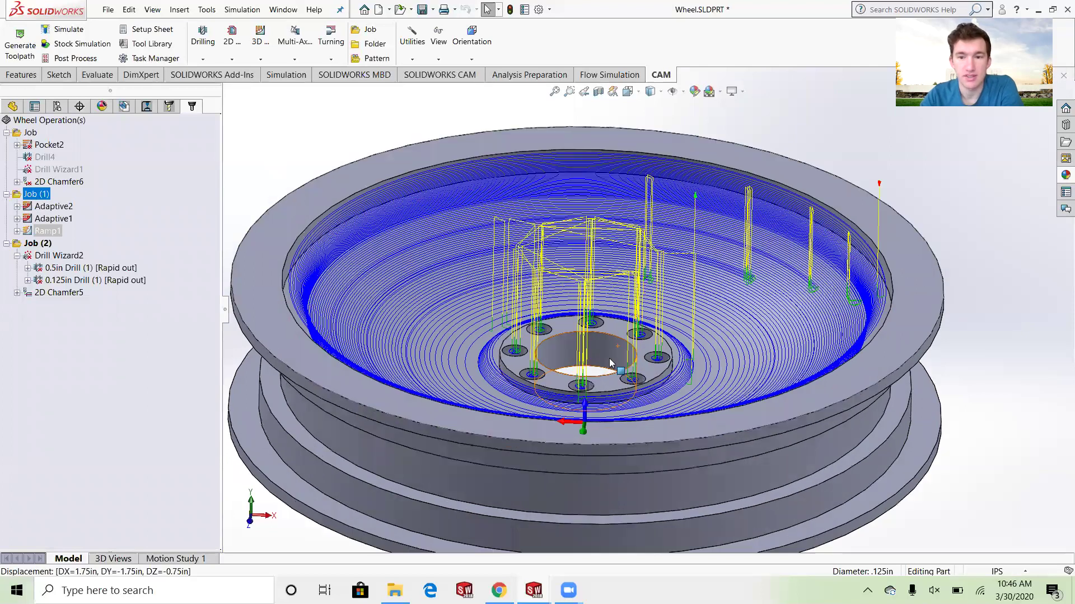
scroll(588, 337, "down", 2)
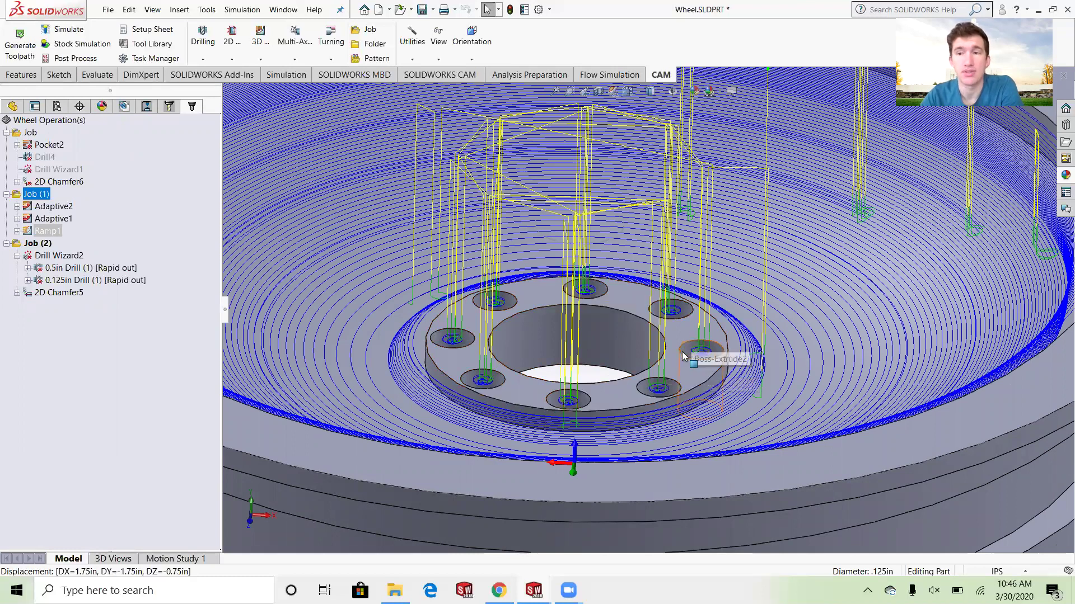
scroll(665, 370, "up", 4)
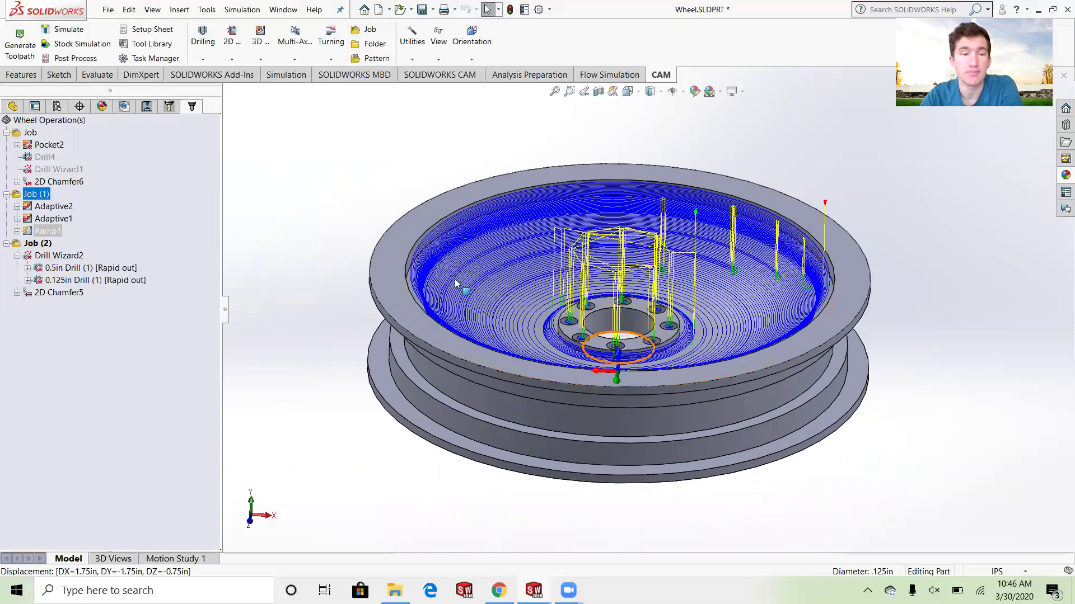
Run the stock simulation of all Job (1) operations at a faster playback speed.
left_click(37, 195)
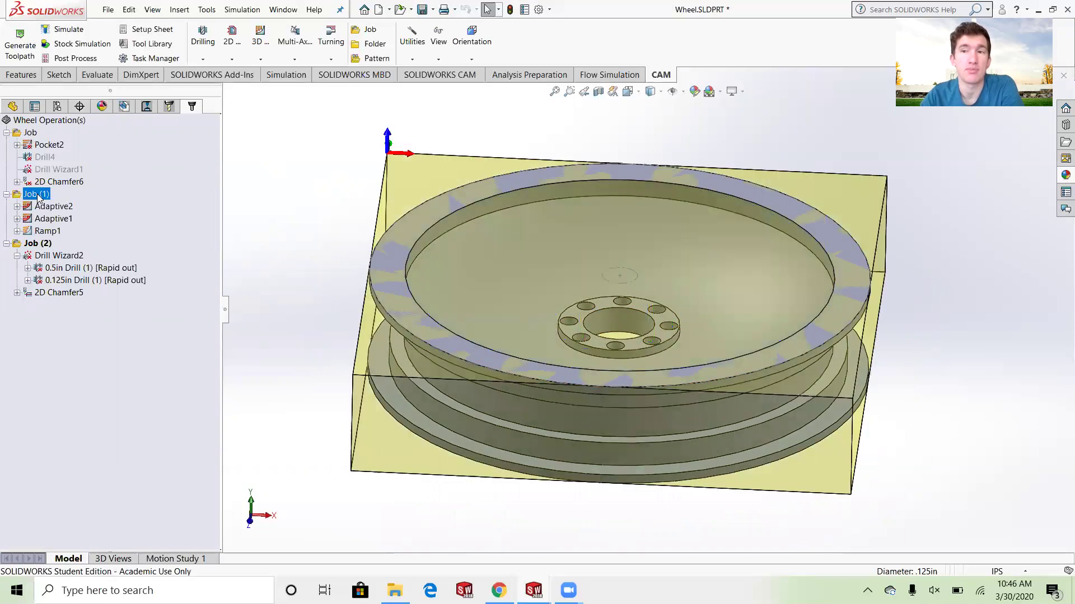
left_click(73, 45)
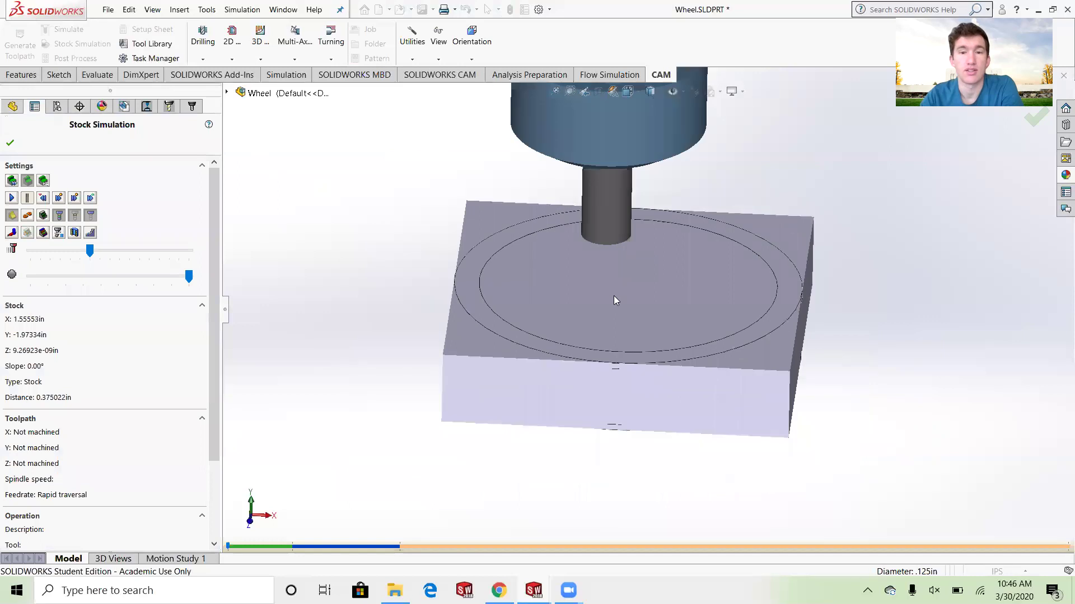
left_click(11, 198)
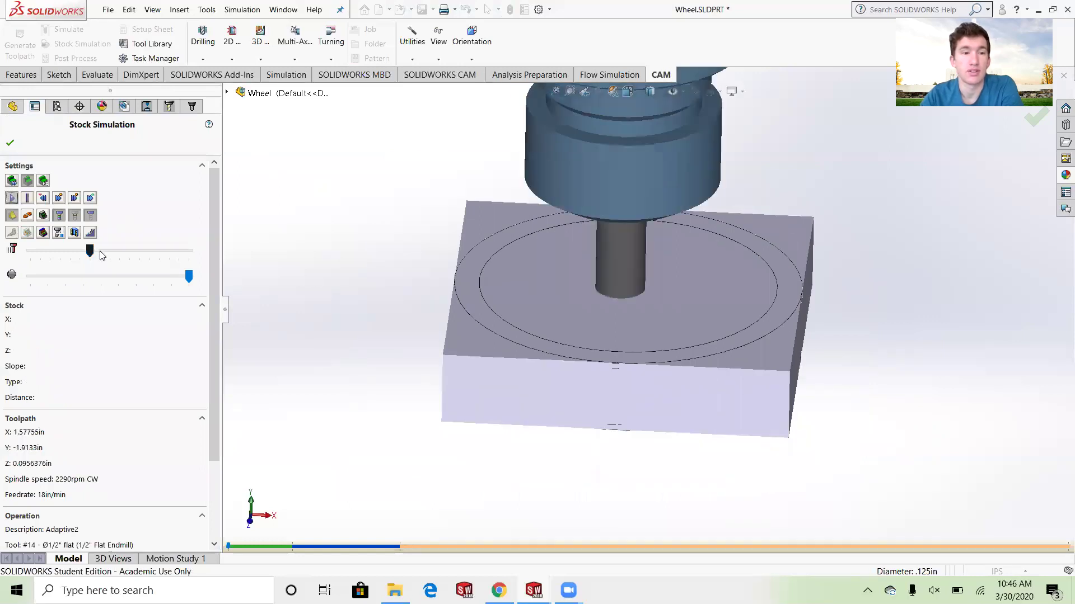
left_click_drag(91, 251, 115, 252)
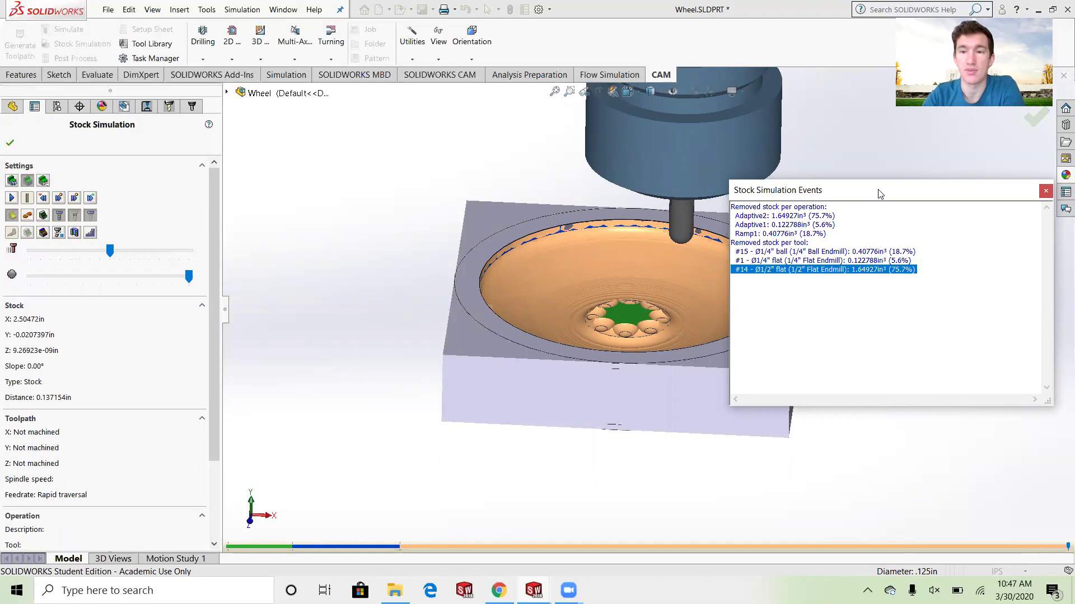
Move the simulation events report aside, inspect the machined surface around the hub and rim, and close the report.
left_click_drag(872, 200, 247, 424)
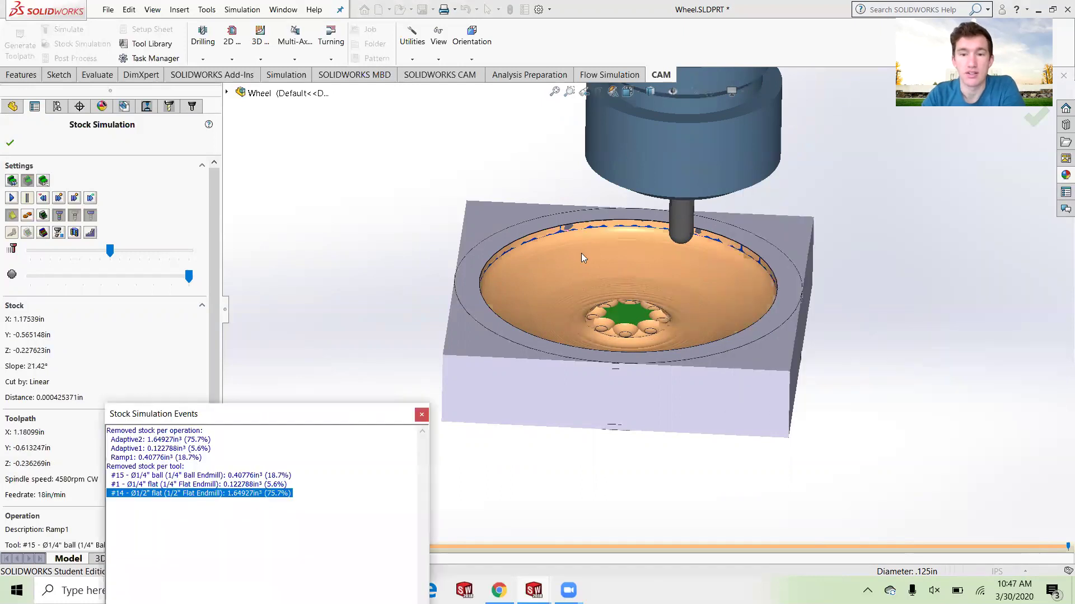
scroll(581, 253, "down", 3)
scroll(613, 298, "down", 3)
scroll(614, 298, "up", 5)
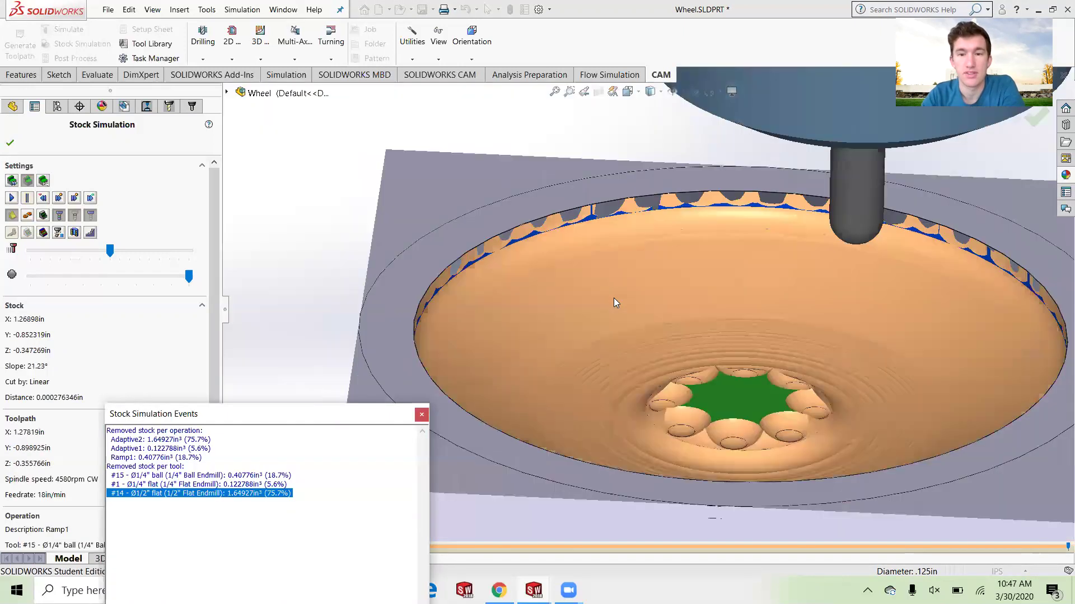
scroll(634, 387, "down", 3)
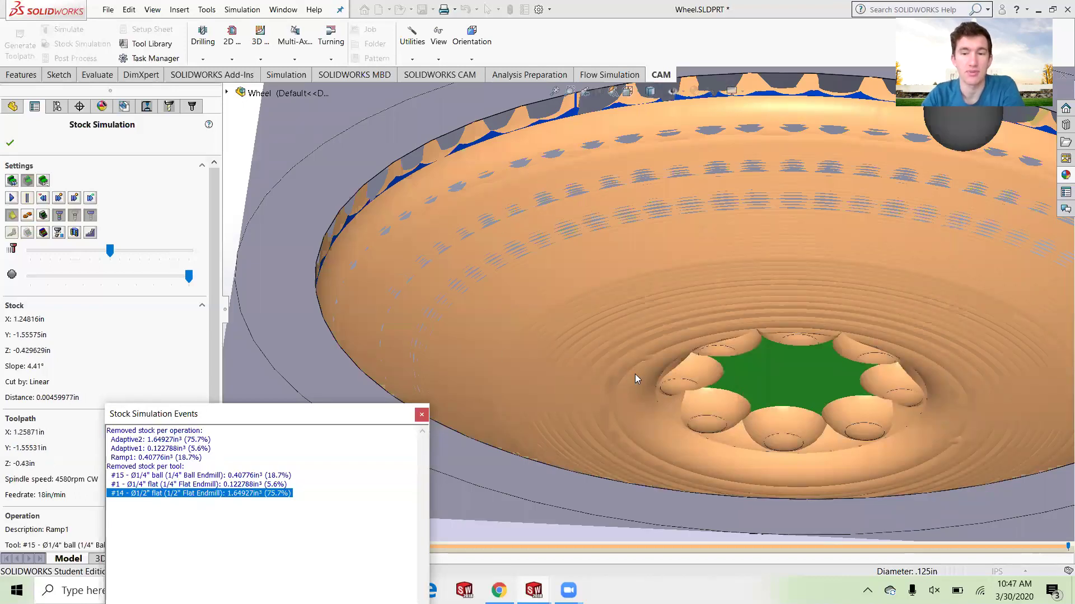
scroll(631, 369, "up", 6)
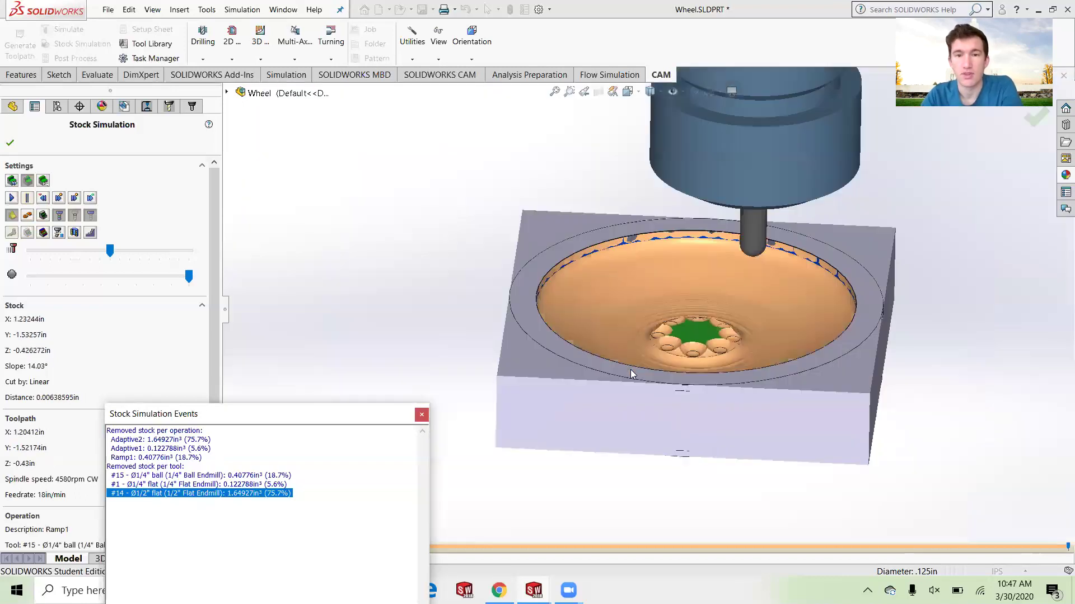
left_click(421, 414)
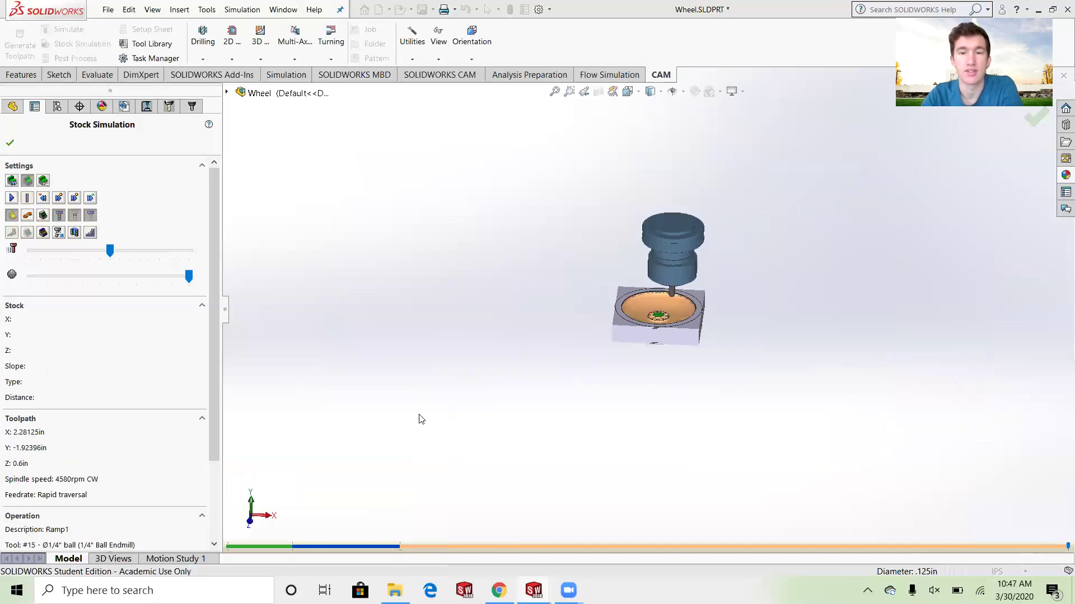